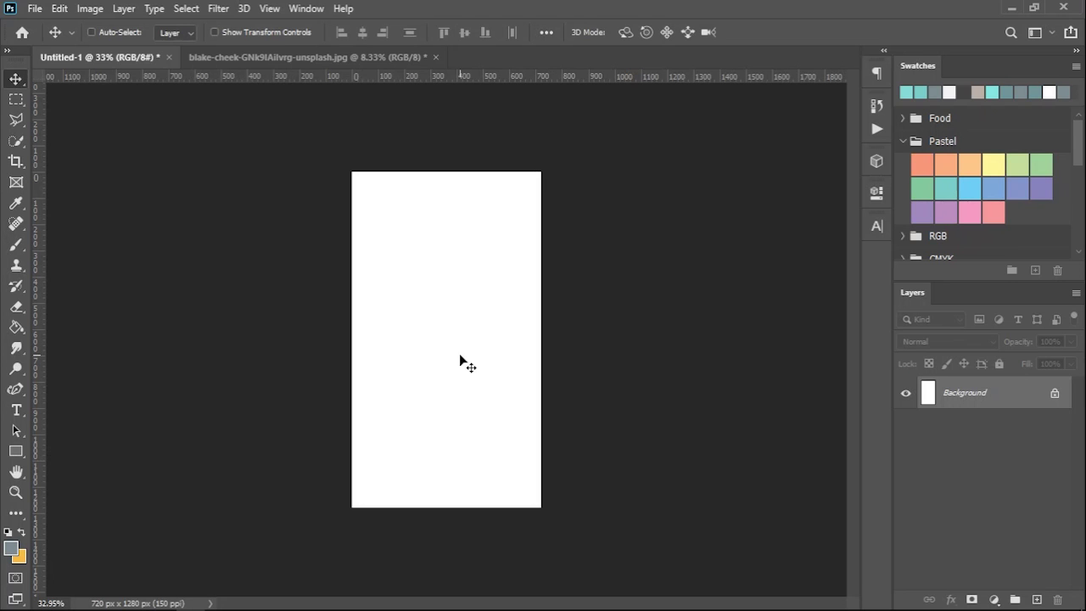
Step: Unlock the jumping-man photo's background and drag it into Untitled-1 as Layer 1
{"action": "left_click", "coordinate": [398, 57]}
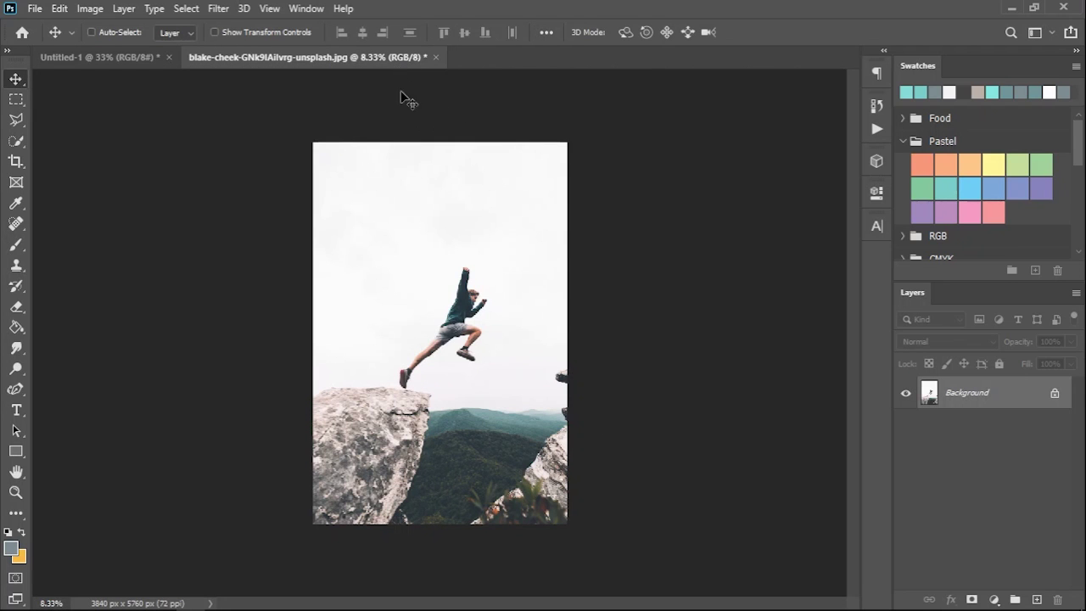
{"action": "left_click", "coordinate": [496, 279]}
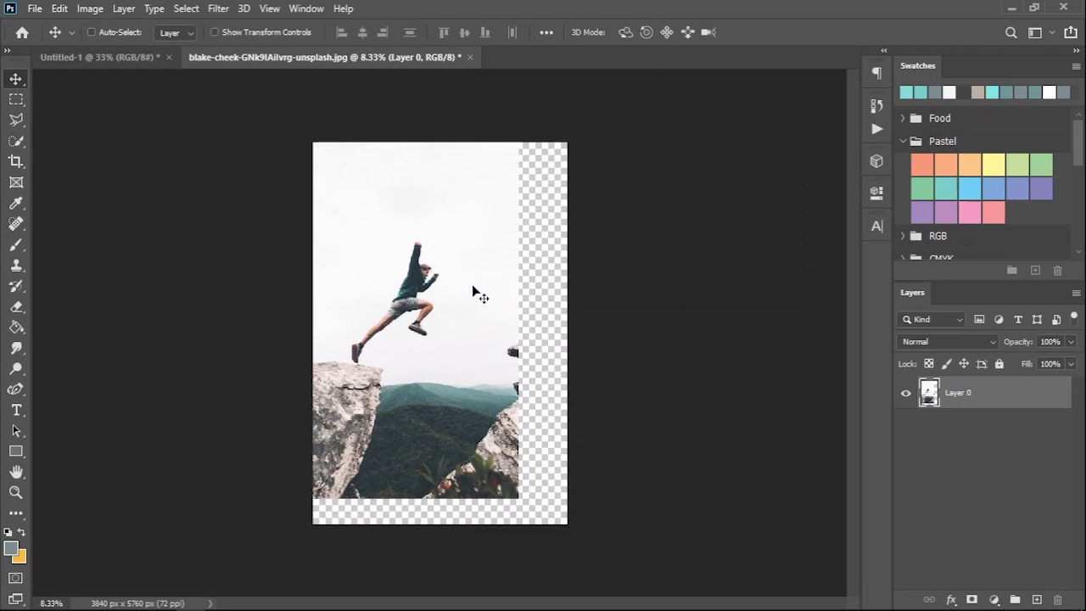
{"action": "left_click_drag", "start_coordinate": [473, 286], "coordinate": [282, 121]}
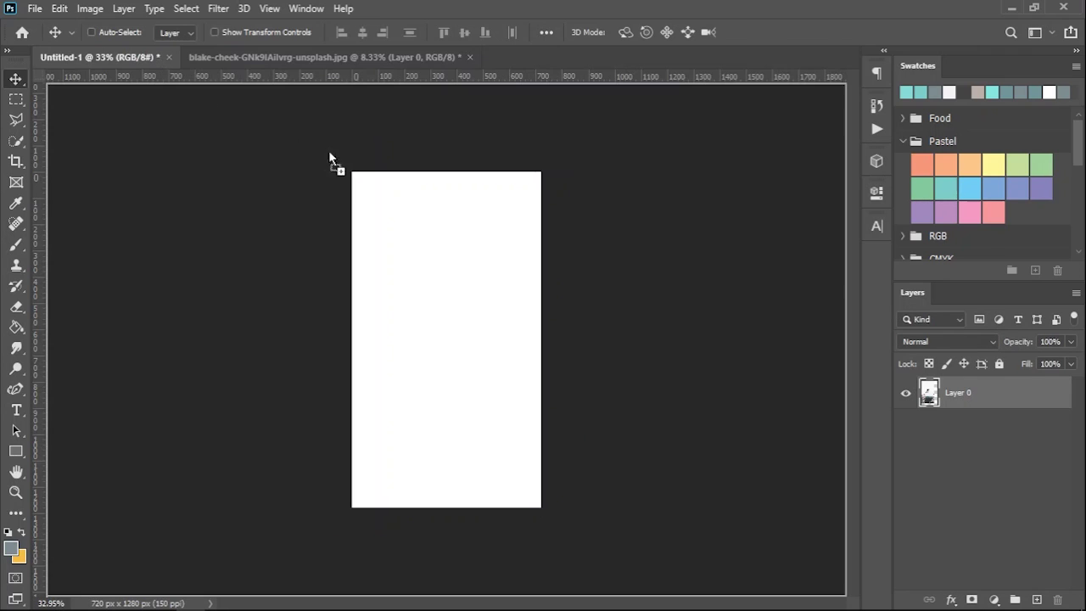
{"action": "left_click_drag", "start_coordinate": [282, 120], "coordinate": [474, 333]}
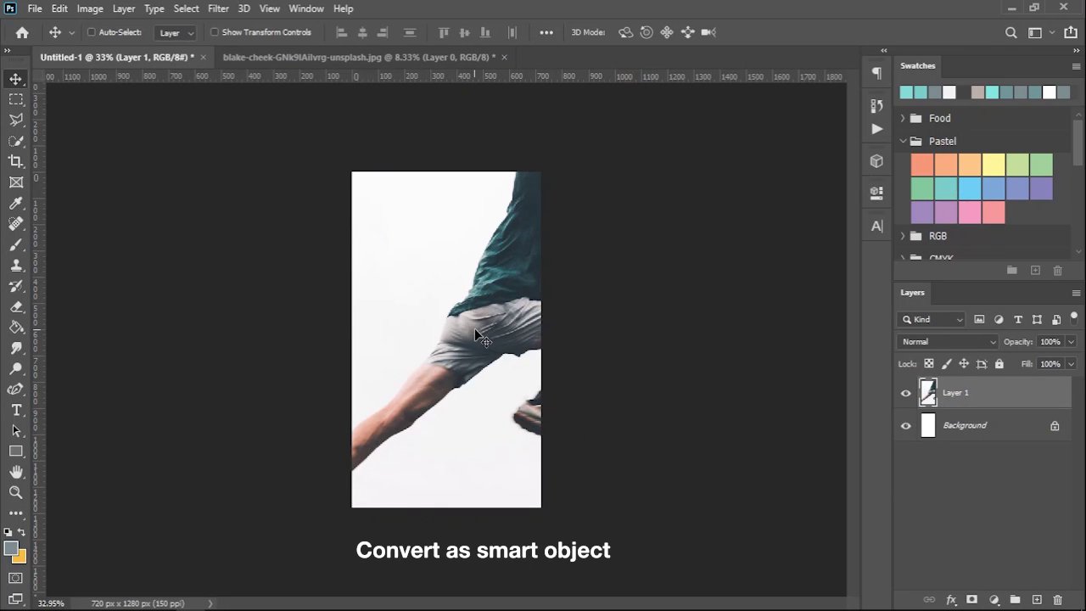
Step: Convert Layer 1 to a smart object, scale it to about 22.87% and shift it left
{"action": "right_click", "coordinate": [971, 393]}
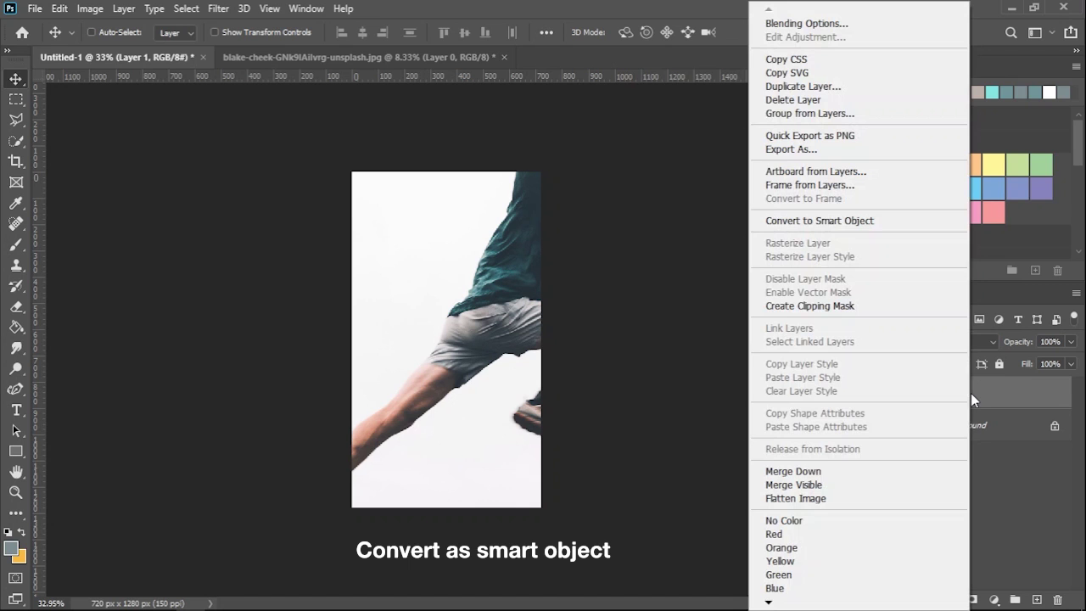
{"action": "left_click", "coordinate": [891, 223]}
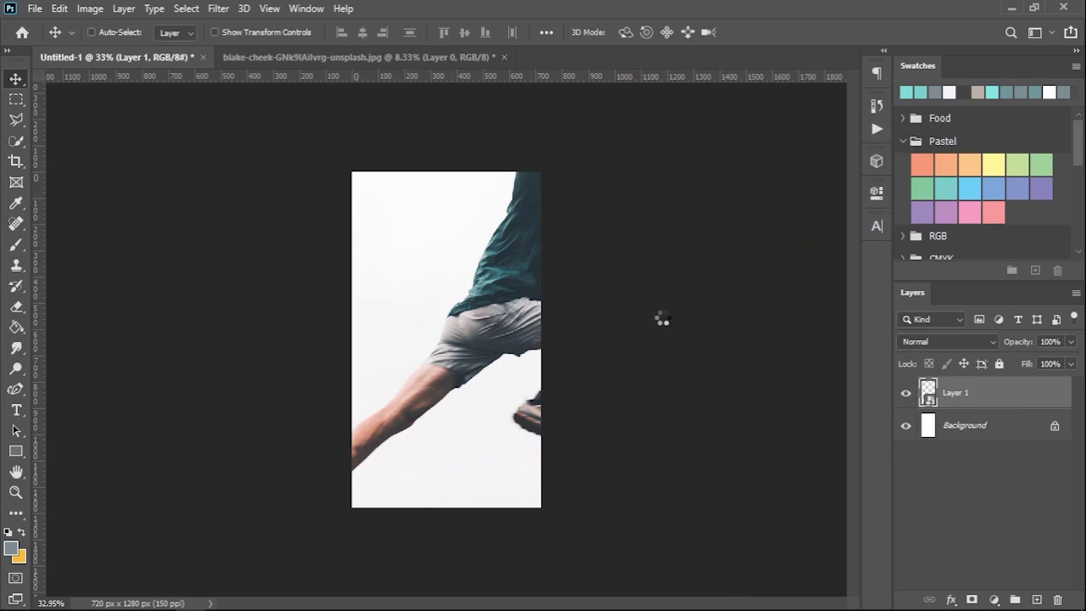
{"action": "key", "text": "ctrl+t"}
{"action": "key", "text": "ctrl+minus"}
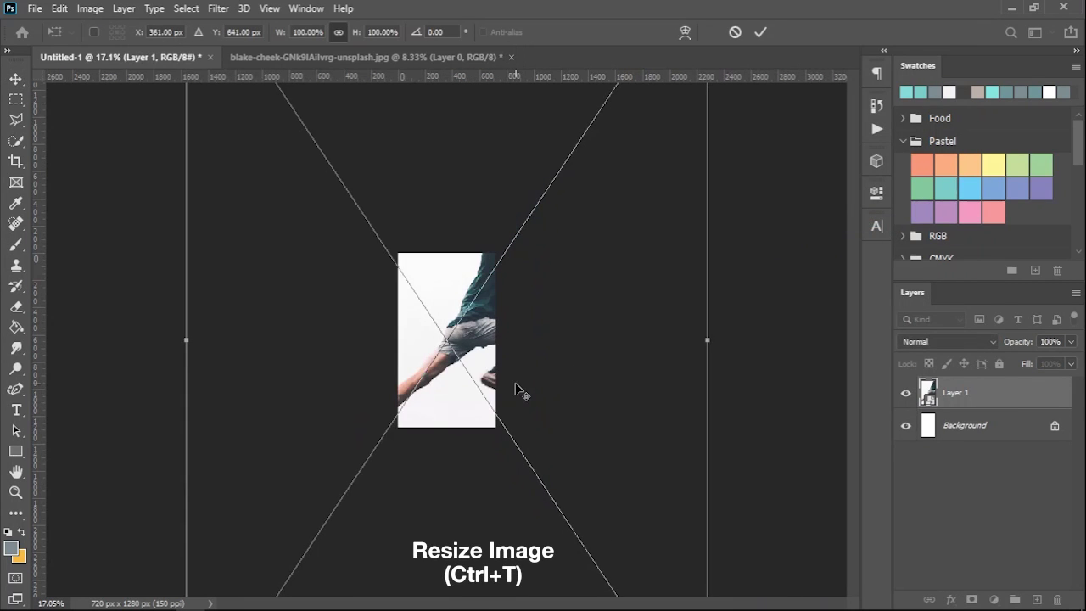
{"action": "left_click_drag", "start_coordinate": [708, 339], "coordinate": [501, 333]}
{"action": "key", "text": "ctrl+0"}
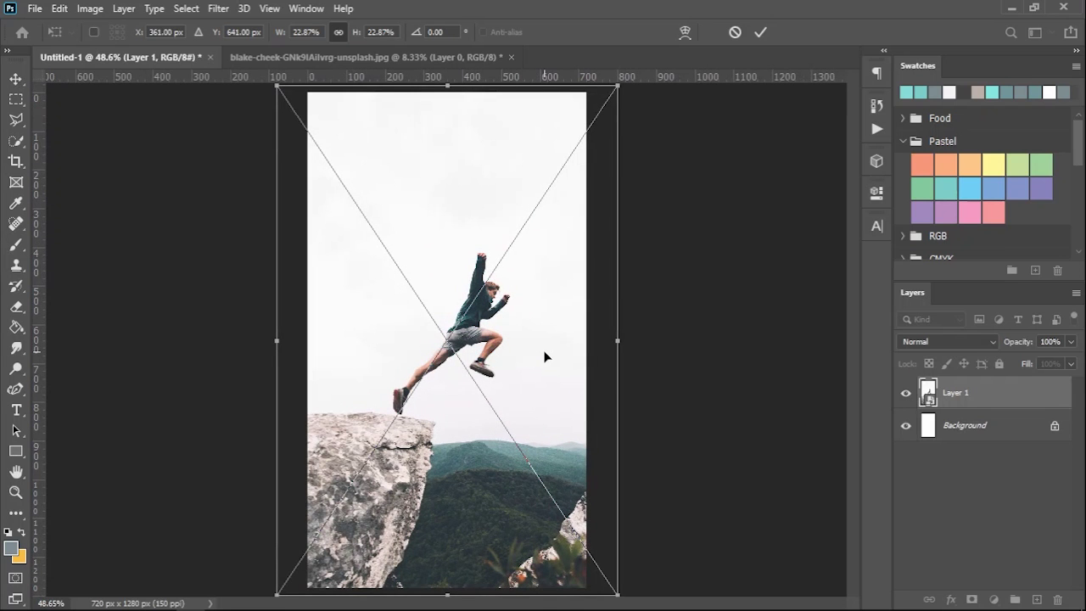
{"action": "left_click_drag", "start_coordinate": [540, 351], "coordinate": [523, 354]}
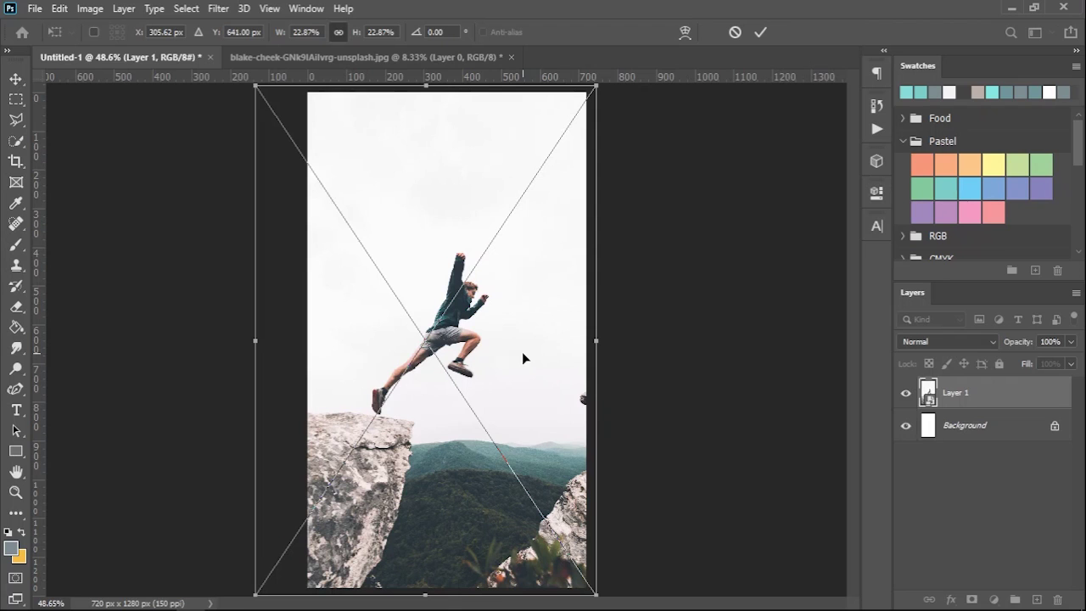
{"action": "left_click", "coordinate": [760, 33]}
{"action": "scroll", "coordinate": [502, 371], "scroll_direction": "down", "scroll_amount": 2}
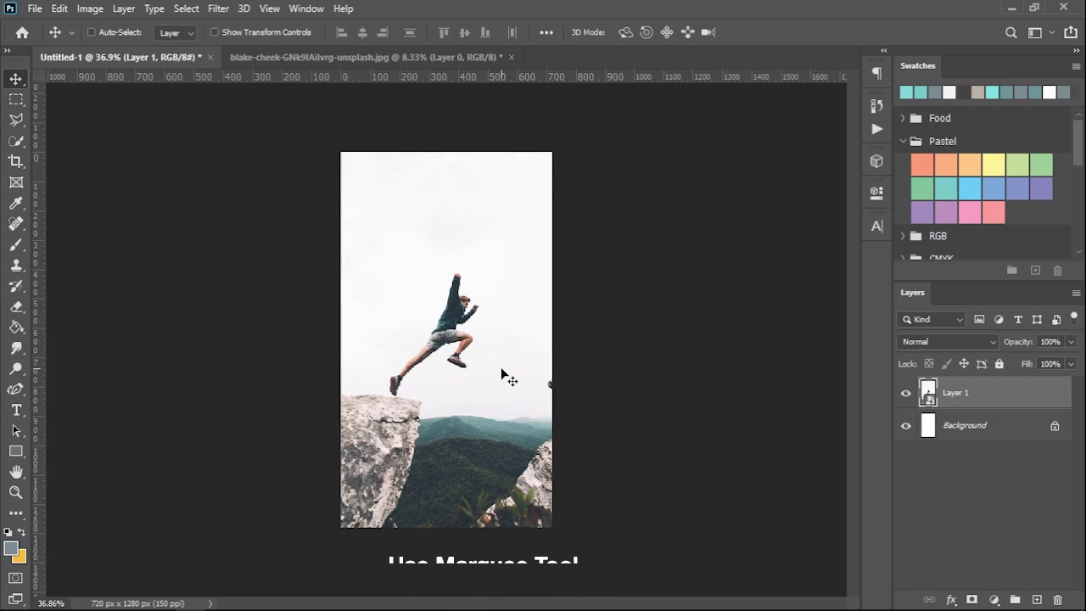
Step: Draw a rectangular marquee selection framing the jumping man
{"action": "left_click", "coordinate": [19, 100]}
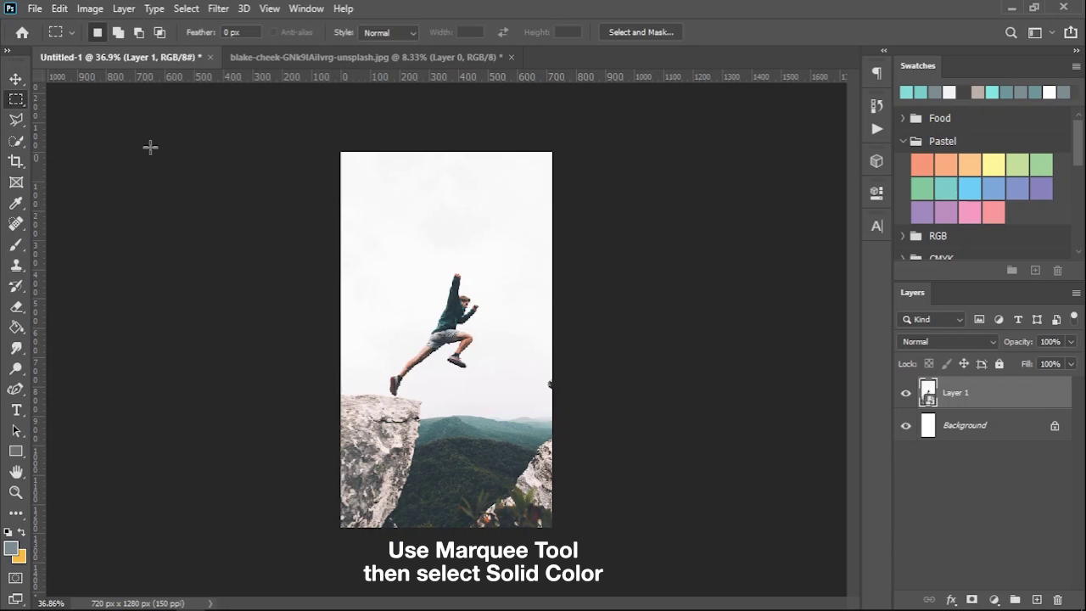
{"action": "left_click_drag", "start_coordinate": [378, 247], "coordinate": [520, 440]}
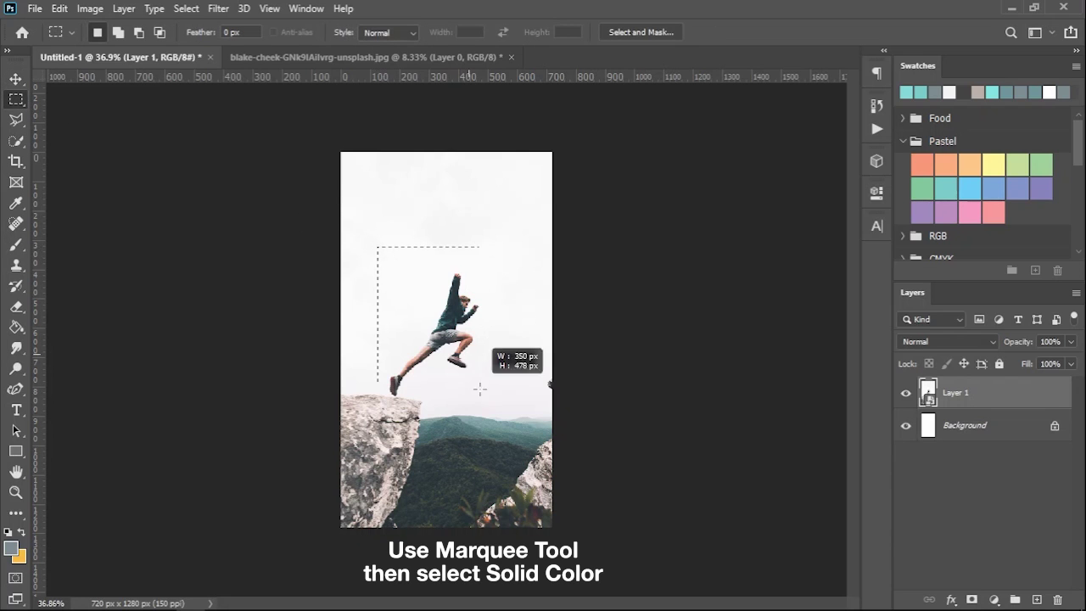
{"action": "left_click_drag", "start_coordinate": [519, 441], "coordinate": [504, 426]}
{"action": "left_click", "coordinate": [523, 451]}
{"action": "key", "text": "ctrl+z"}
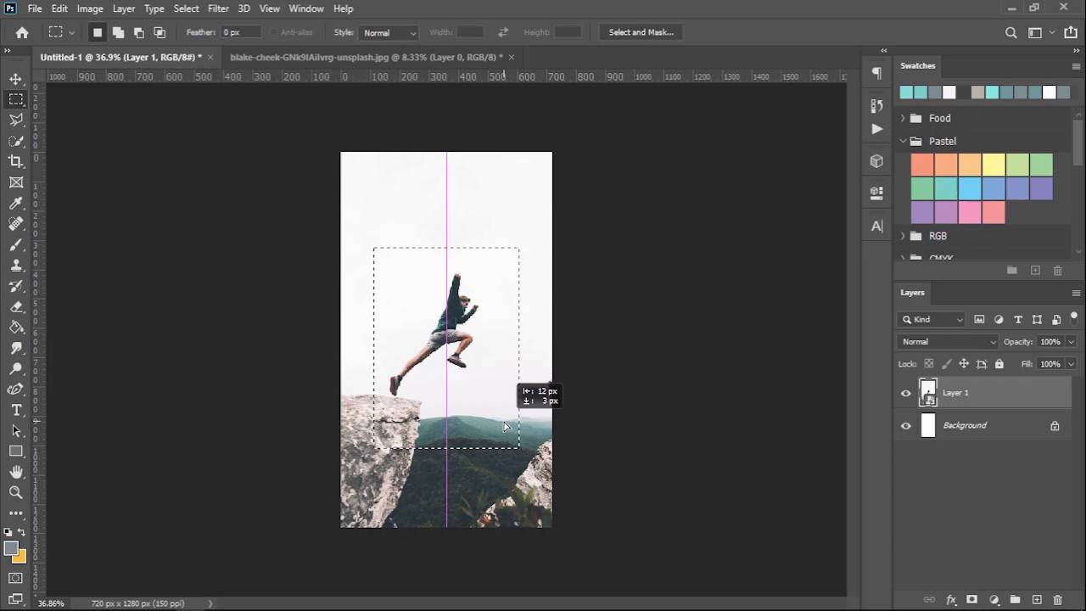
{"action": "left_click_drag", "start_coordinate": [504, 424], "coordinate": [508, 425]}
{"action": "key", "text": "Left"}
{"action": "key", "text": "Left"}
{"action": "key", "text": "Left"}
{"action": "key", "text": "Left"}
{"action": "key", "text": "Left"}
{"action": "key", "text": "Left"}
{"action": "key", "text": "Right"}
{"action": "key", "text": "Right"}
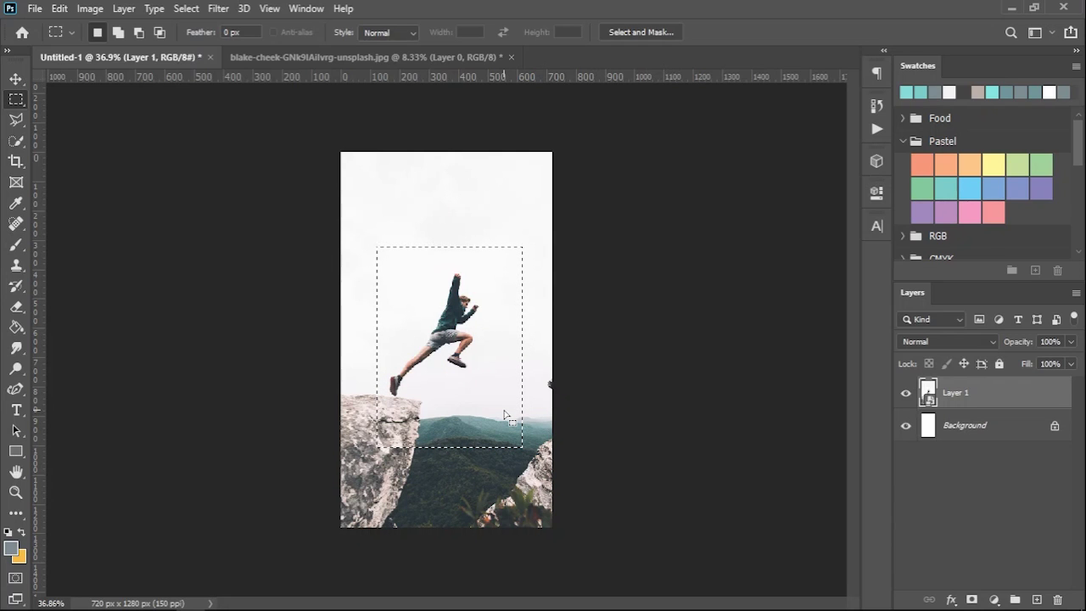
Step: Fill the selection with a Solid Color layer sampled from the sky, #f9f9f9
{"action": "left_click", "coordinate": [999, 597]}
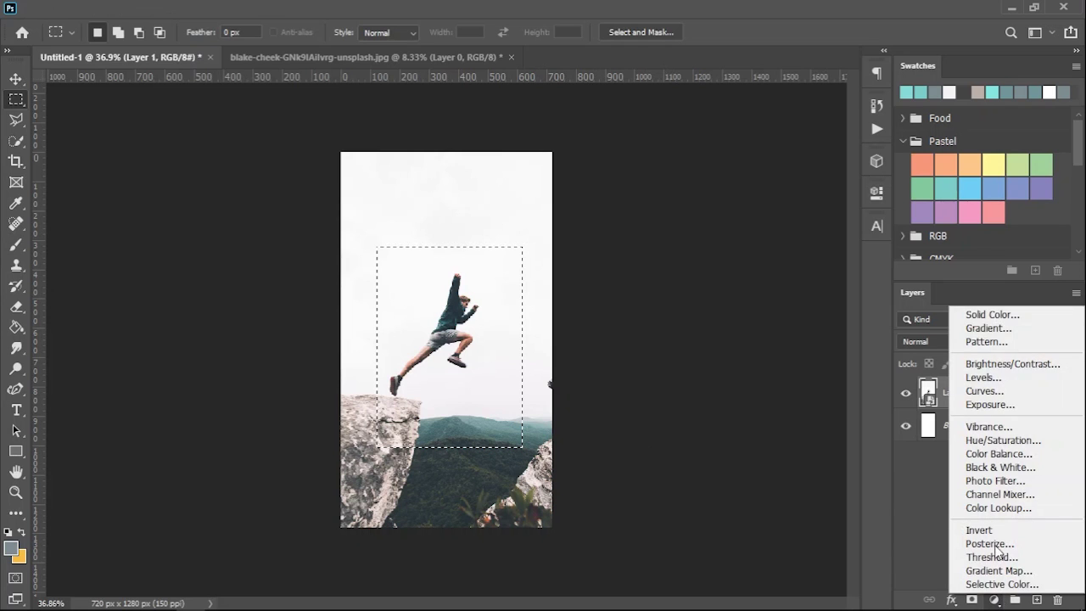
{"action": "left_click", "coordinate": [994, 313]}
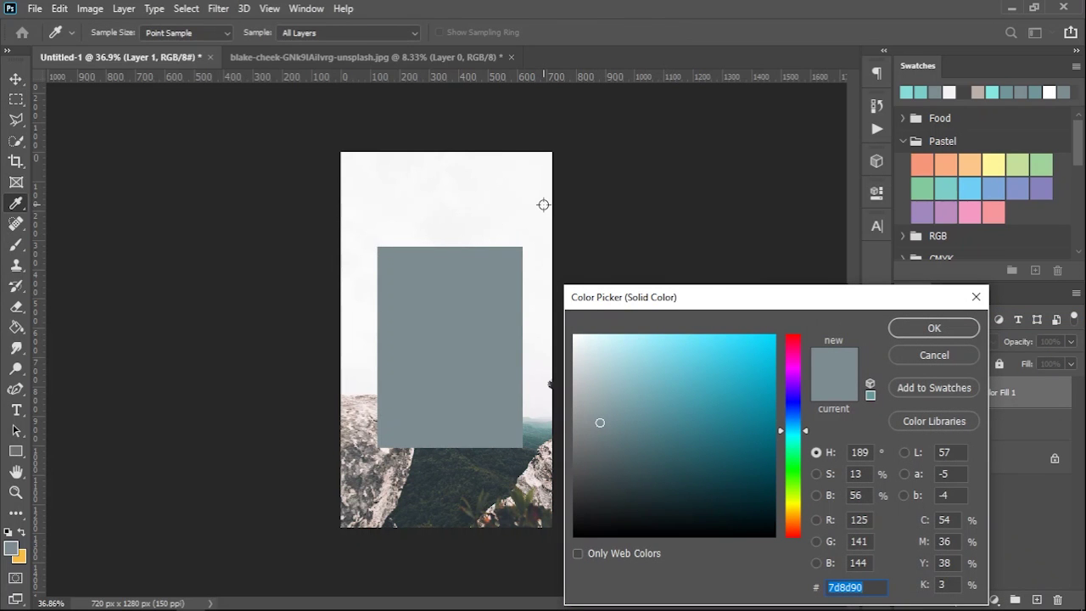
{"action": "left_click", "coordinate": [543, 205]}
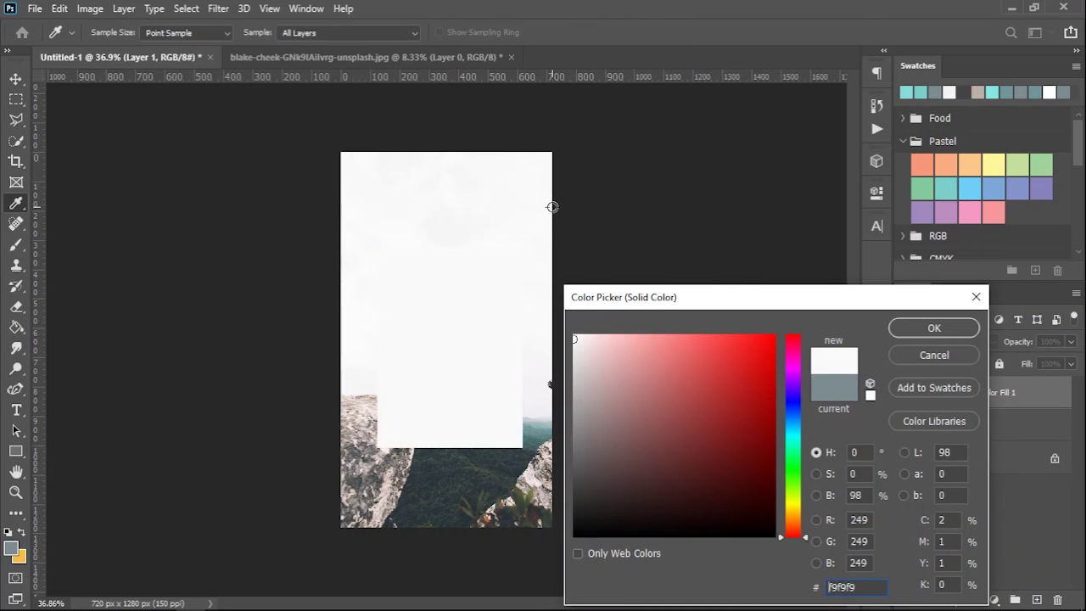
{"action": "left_click", "coordinate": [934, 328]}
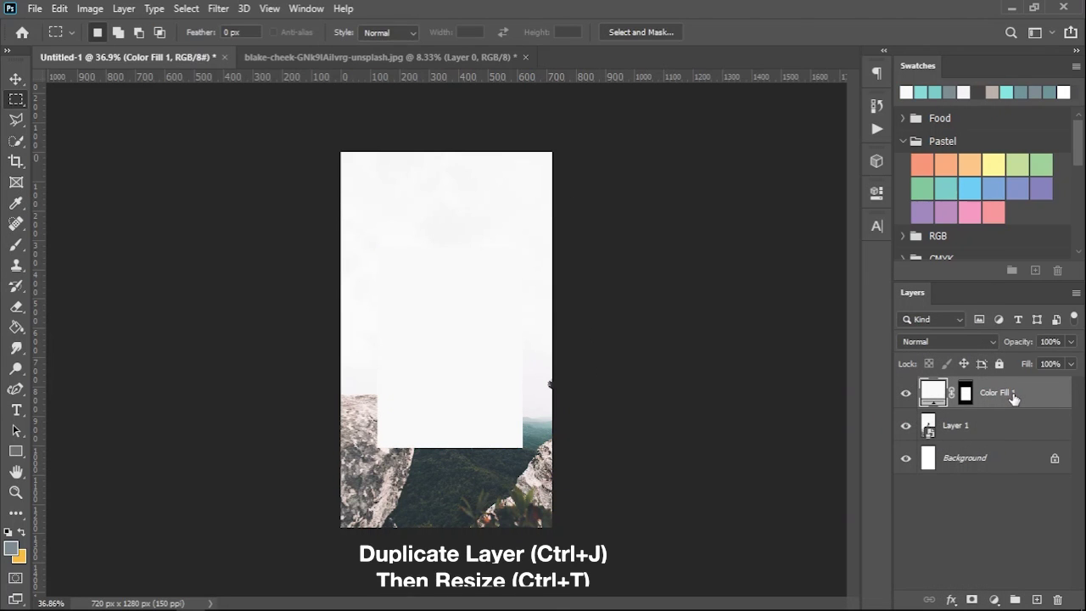
Step: Duplicate Color Fill 1 and shrink the copy to about 93.15% width and 80.91% height
{"action": "key", "text": "ctrl+j"}
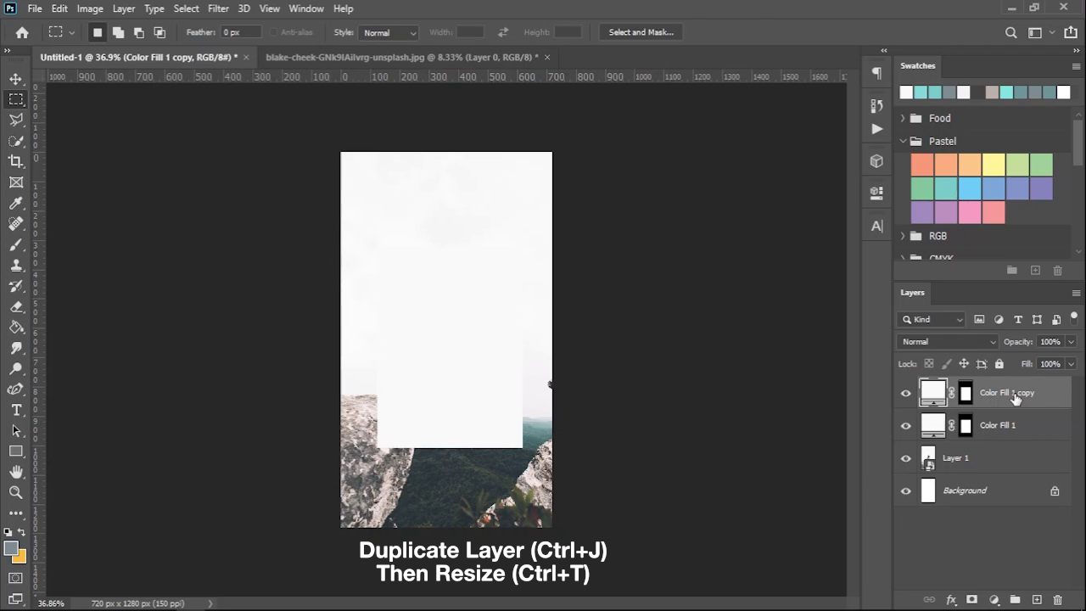
{"action": "key", "text": "ctrl+t"}
{"action": "left_click_drag", "start_coordinate": [522, 448], "coordinate": [516, 443]}
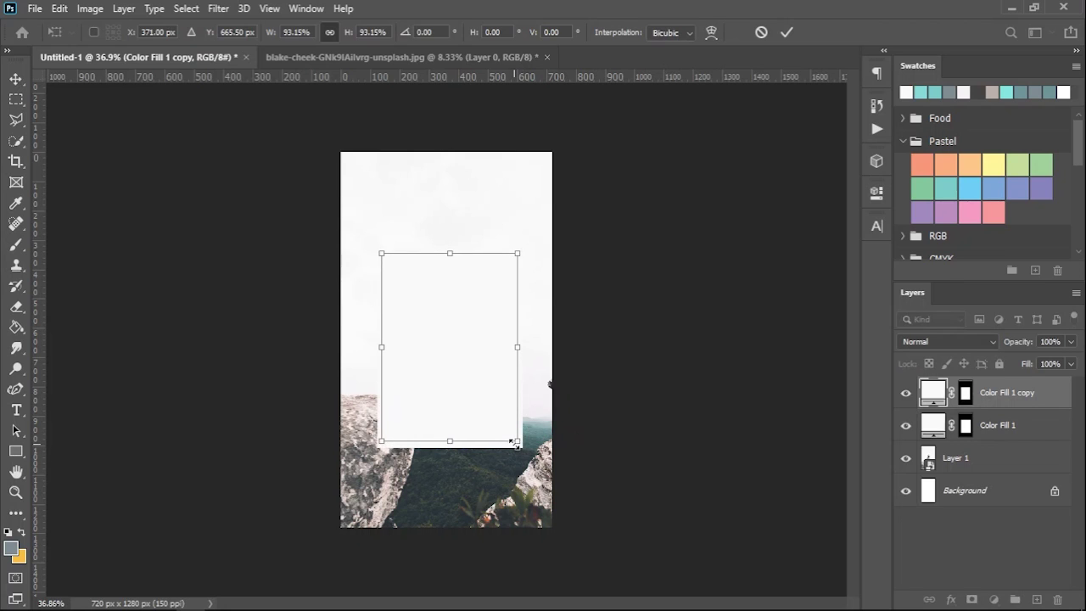
{"action": "left_click_drag", "start_coordinate": [450, 441], "coordinate": [449, 417]}
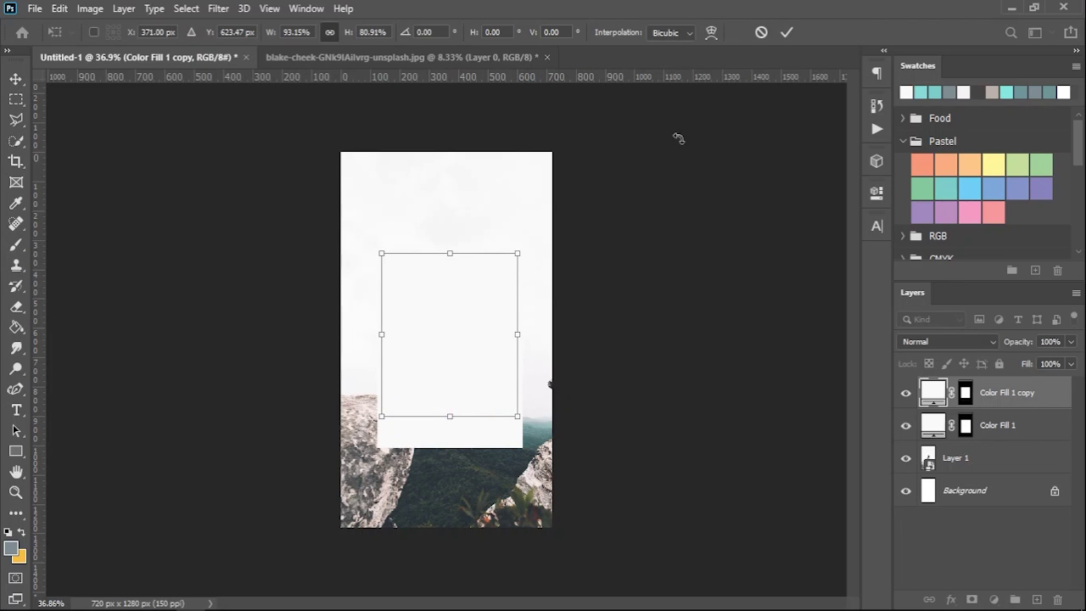
{"action": "left_click", "coordinate": [788, 33]}
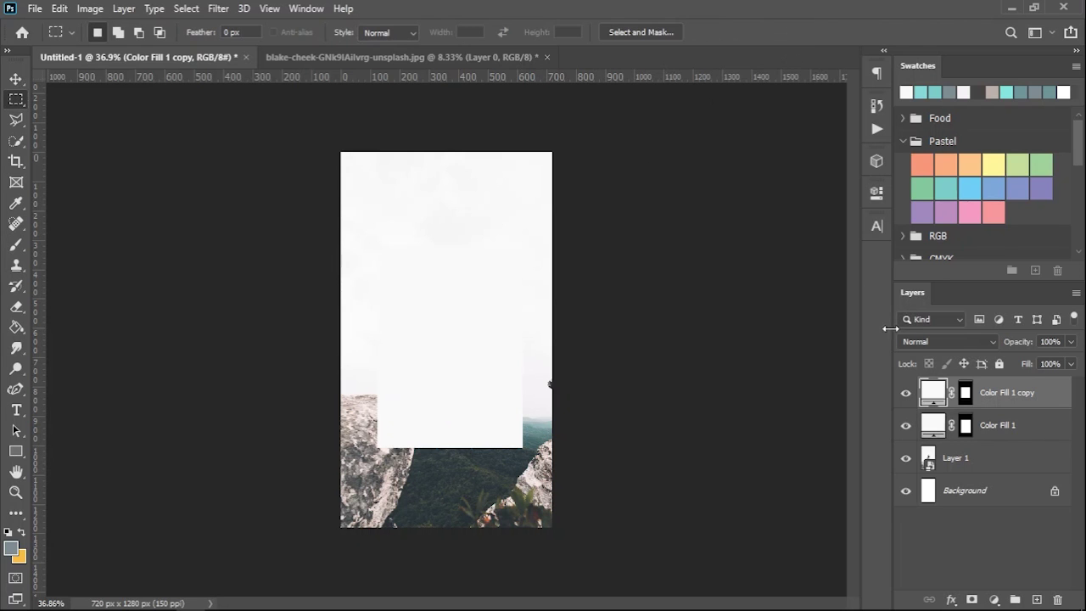
{"action": "left_click", "coordinate": [984, 462]}
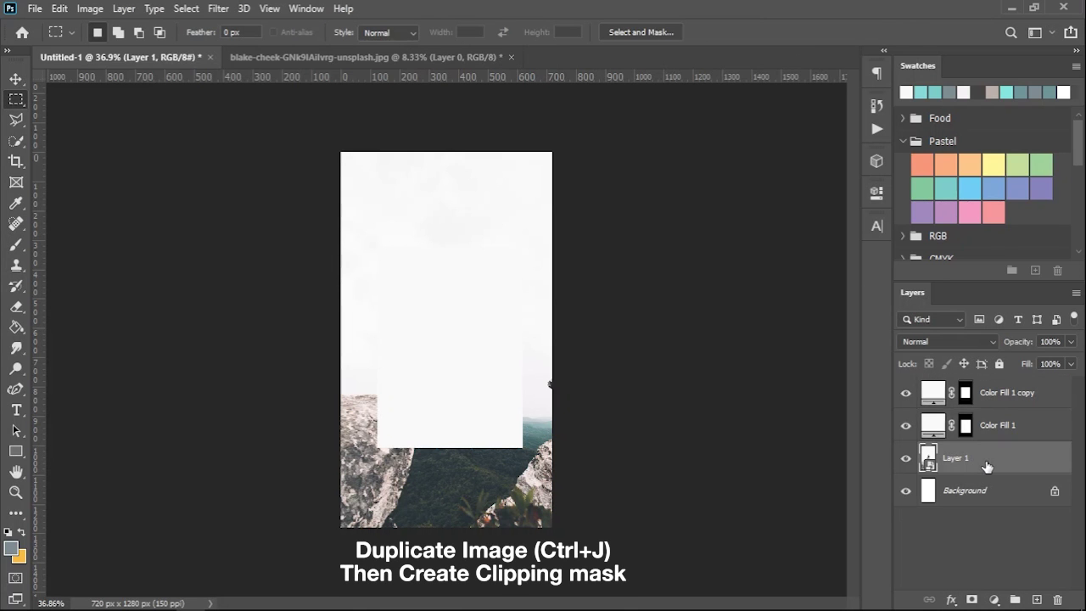
Step: Duplicate Layer 1, move the copy to the top and clip it to the white box
{"action": "key", "text": "ctrl+j"}
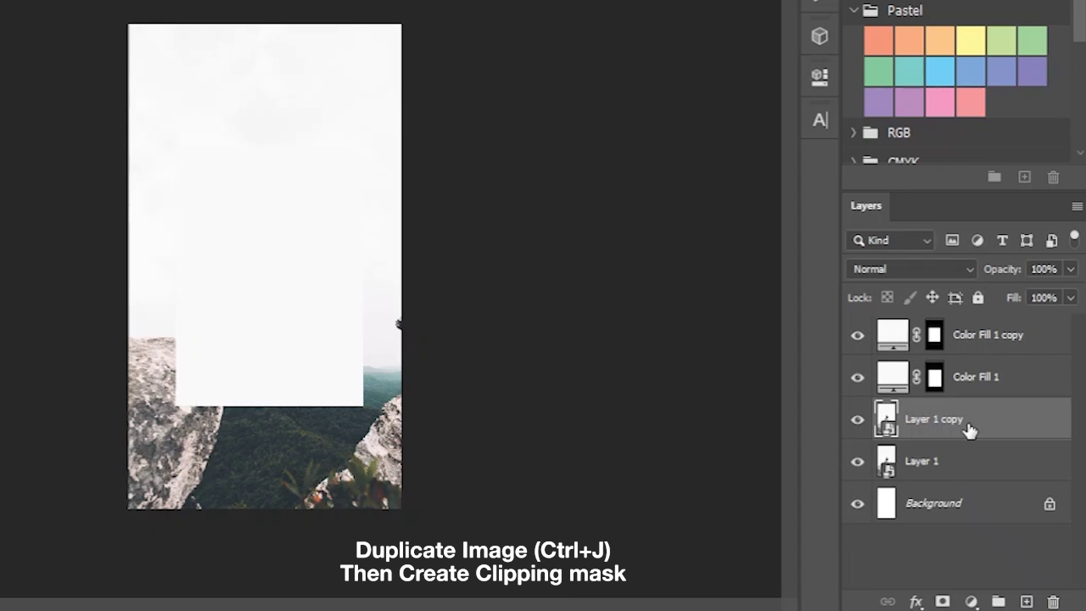
{"action": "mouse_move", "coordinate": [970, 430]}
{"action": "left_mouse_down"}
{"action": "mouse_move", "coordinate": [974, 323]}
{"action": "mouse_move", "coordinate": [971, 337]}
{"action": "left_mouse_up"}
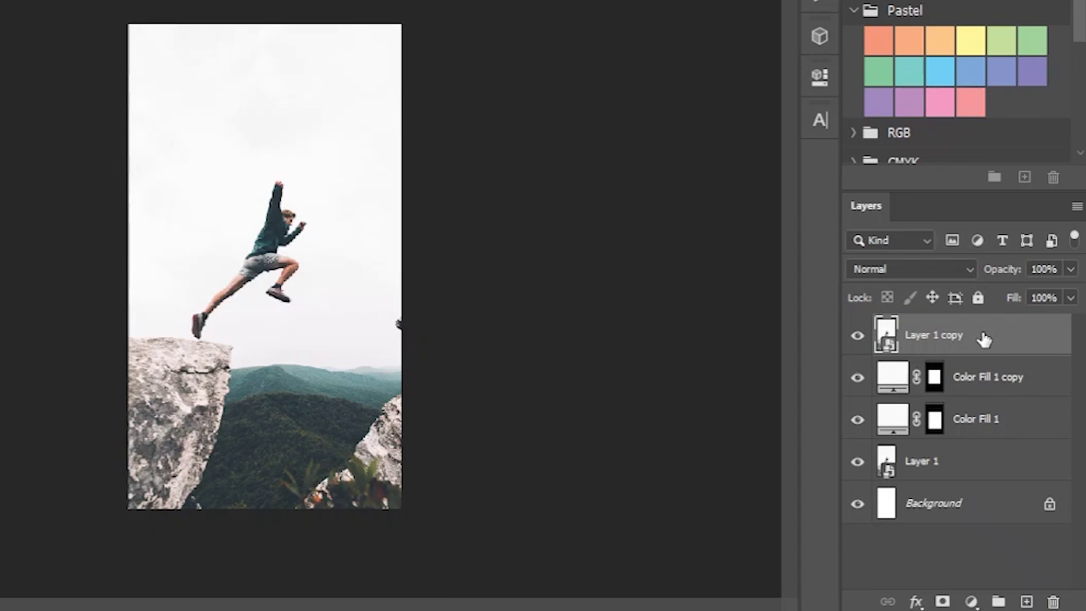
{"action": "right_click", "coordinate": [983, 335]}
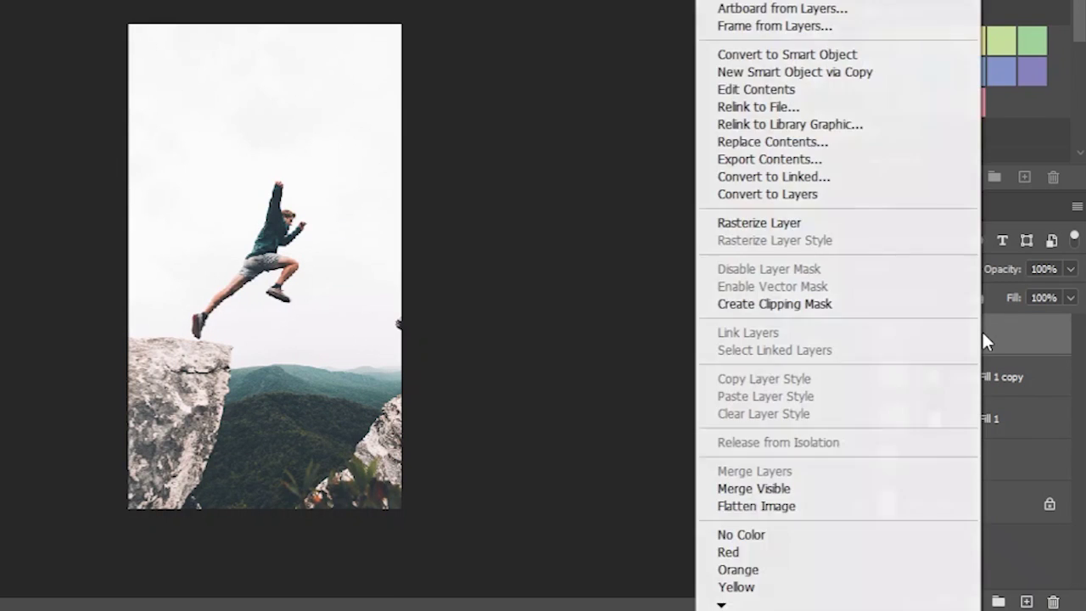
{"action": "left_click", "coordinate": [891, 306]}
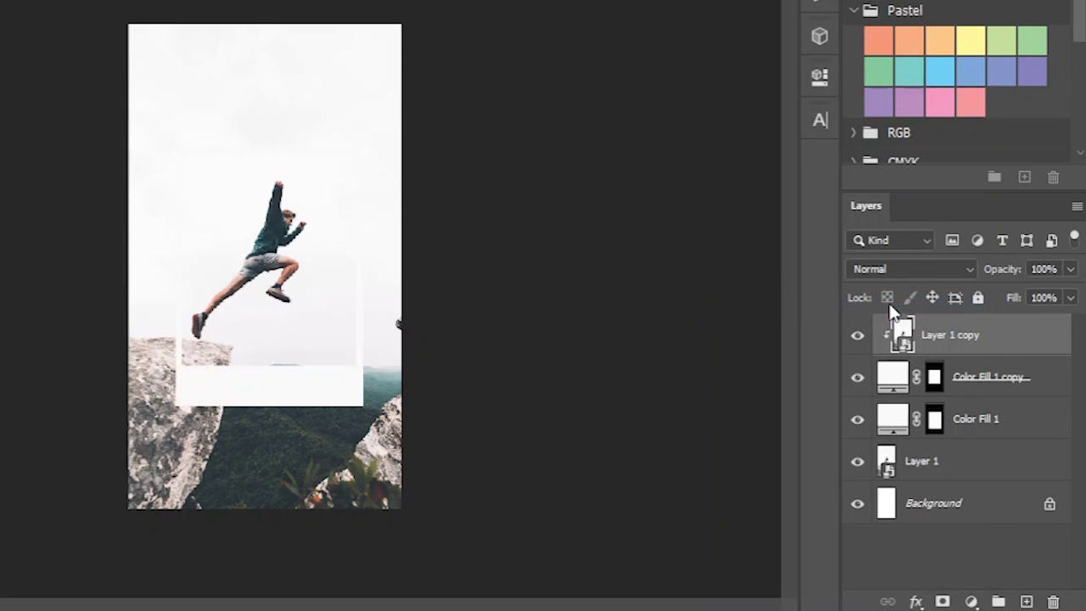
Step: Combine the clipped photo copy and both white fills into one Layer 1 copy smart object
{"action": "left_click", "coordinate": [980, 424], "text": "shift"}
{"action": "right_click", "coordinate": [981, 428]}
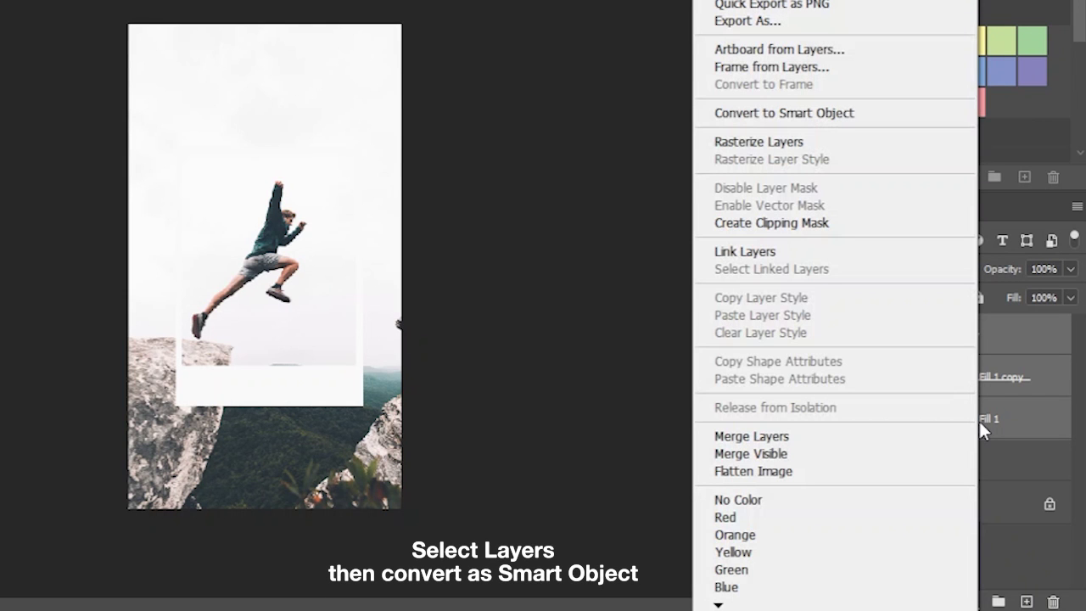
{"action": "left_click", "coordinate": [867, 113]}
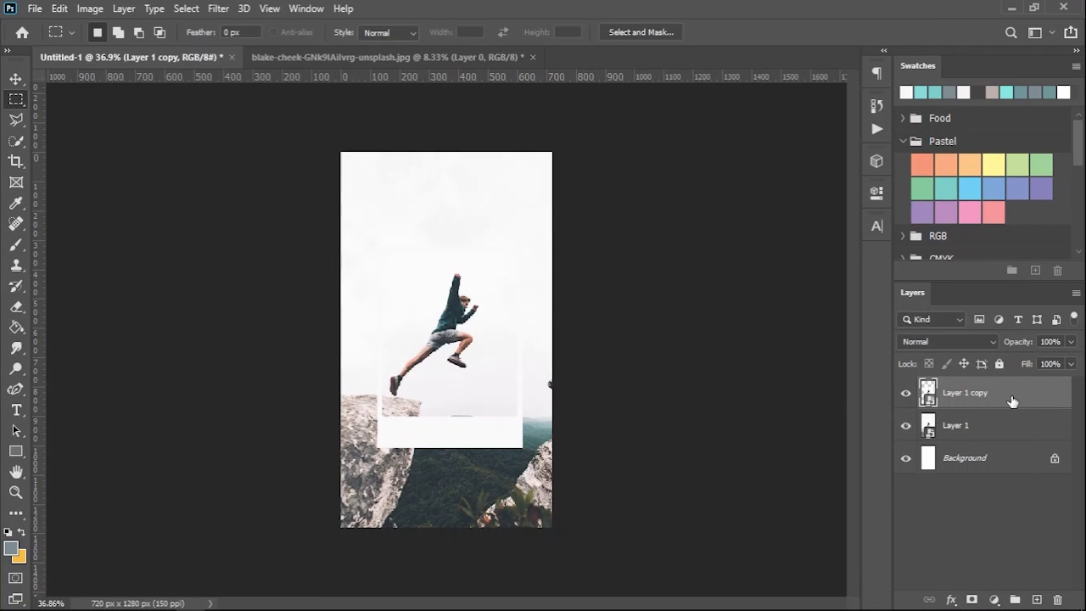
Step: Give Layer 1 copy a Multiply drop shadow at 10% opacity, 10 px distance, 30 px size
{"action": "double_click", "coordinate": [1012, 401]}
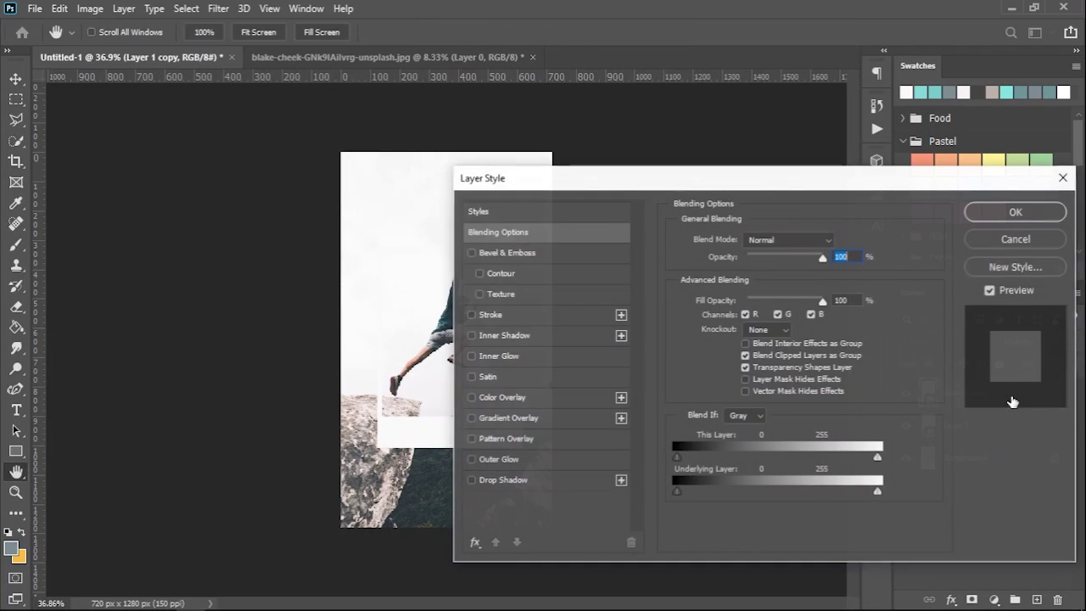
{"action": "left_click", "coordinate": [471, 480]}
{"action": "left_click", "coordinate": [539, 484]}
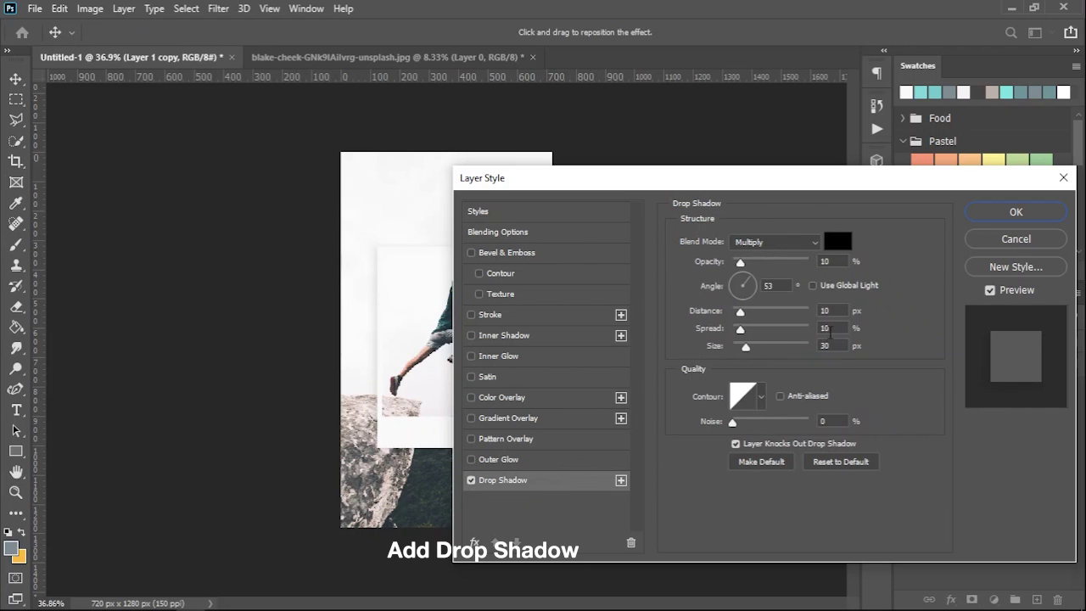
{"action": "left_click", "coordinate": [996, 212]}
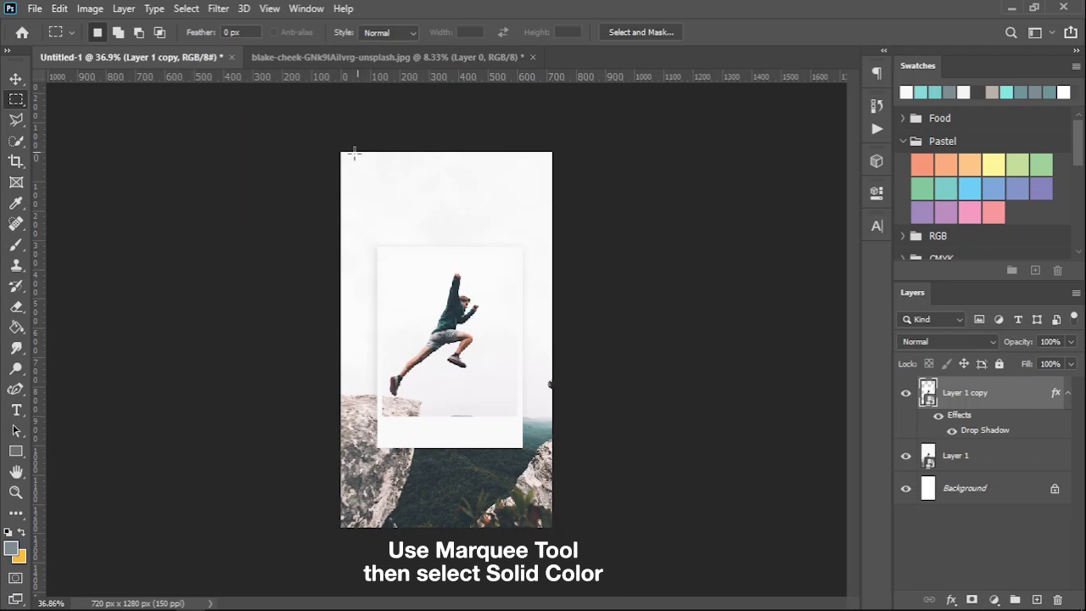
Step: Fill a band across the top of the canvas with a #7d8d90 grey-blue Solid Color layer
{"action": "left_click_drag", "start_coordinate": [343, 151], "coordinate": [557, 239]}
{"action": "left_click", "coordinate": [995, 599]}
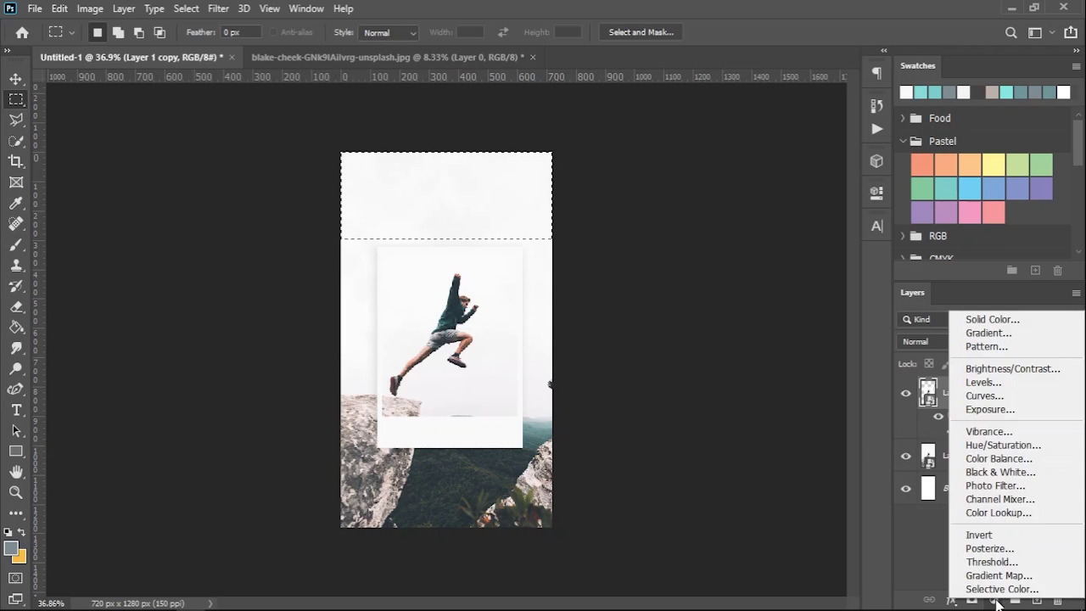
{"action": "left_click", "coordinate": [987, 321]}
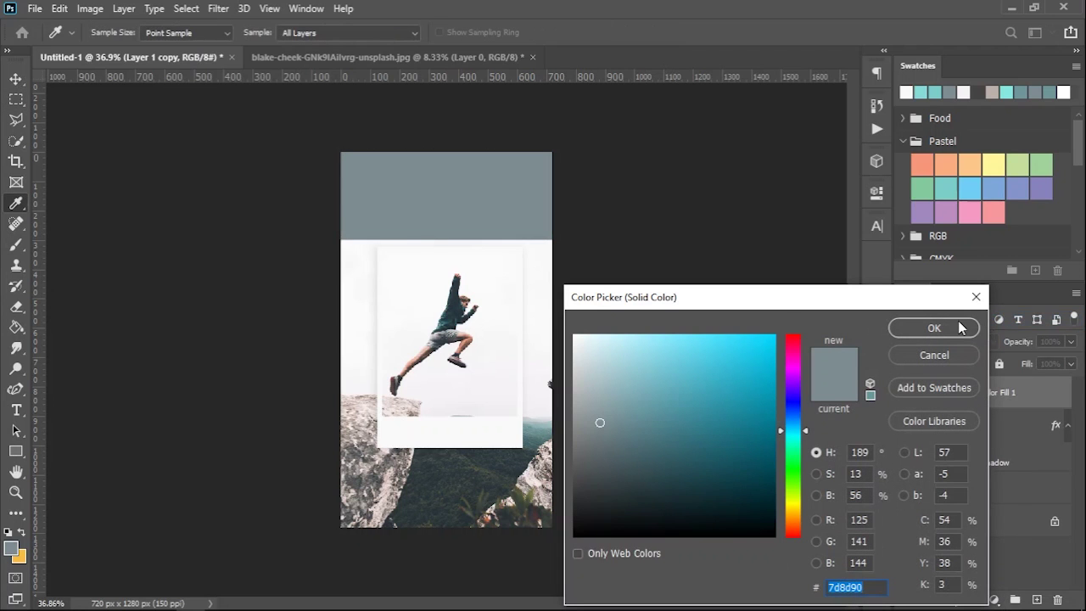
{"action": "left_click", "coordinate": [954, 91]}
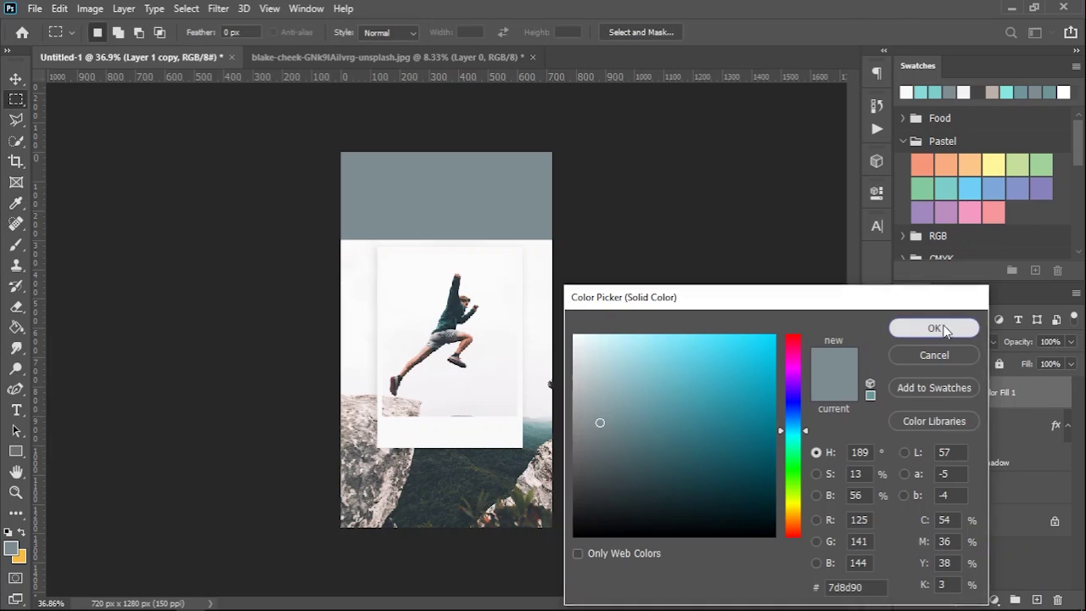
{"action": "left_click", "coordinate": [950, 327]}
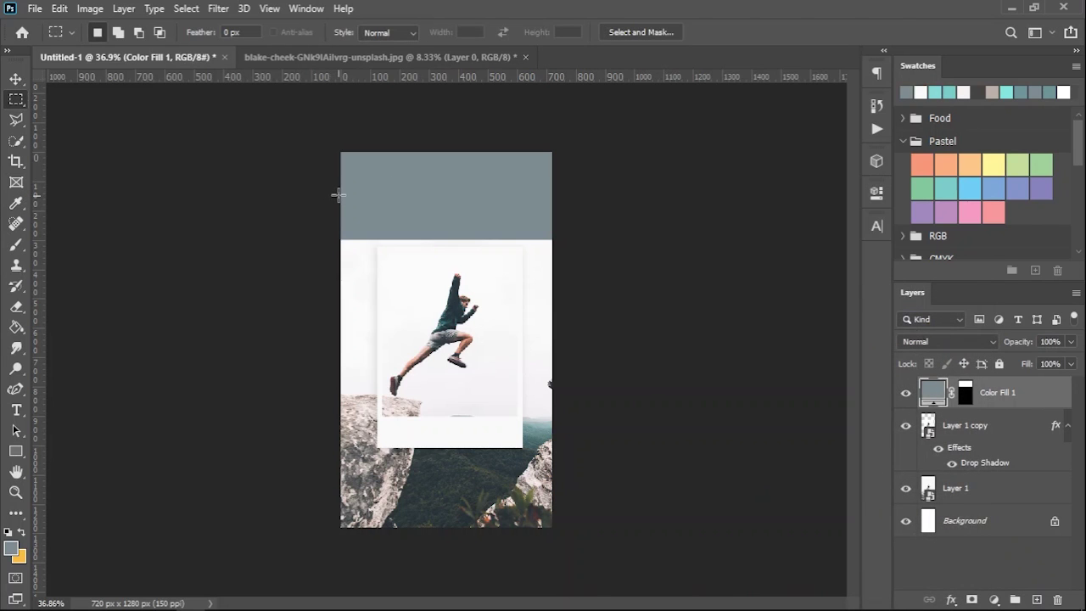
{"action": "left_click_drag", "start_coordinate": [339, 191], "coordinate": [601, 319]}
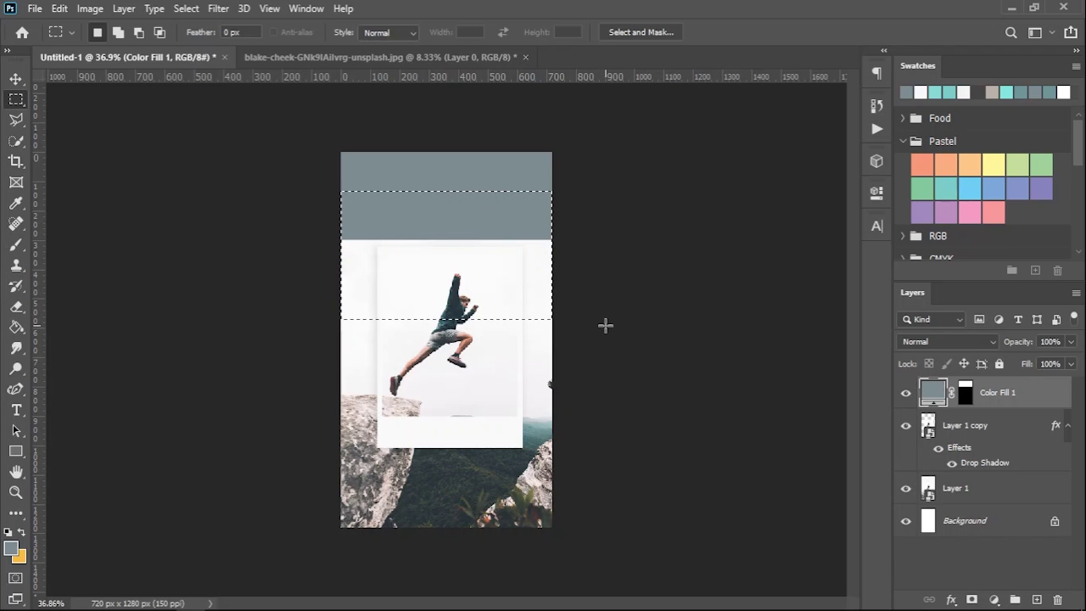
Step: Fill a second band just below the grey strip with teal #7accc8
{"action": "left_click_drag", "start_coordinate": [533, 270], "coordinate": [539, 280]}
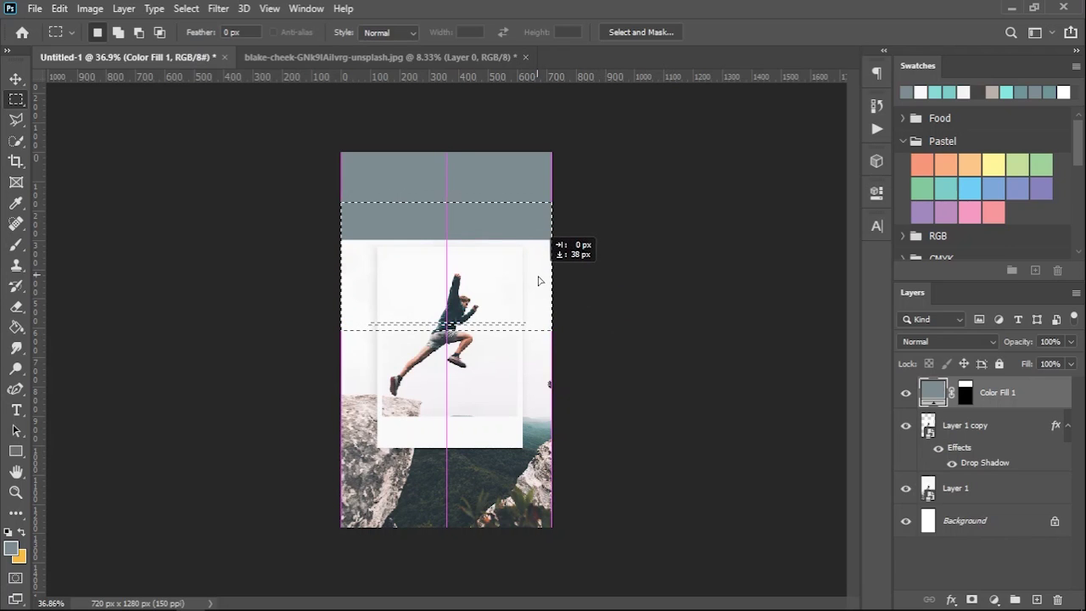
{"action": "left_click_drag", "start_coordinate": [540, 280], "coordinate": [541, 283]}
{"action": "left_click", "coordinate": [993, 599]}
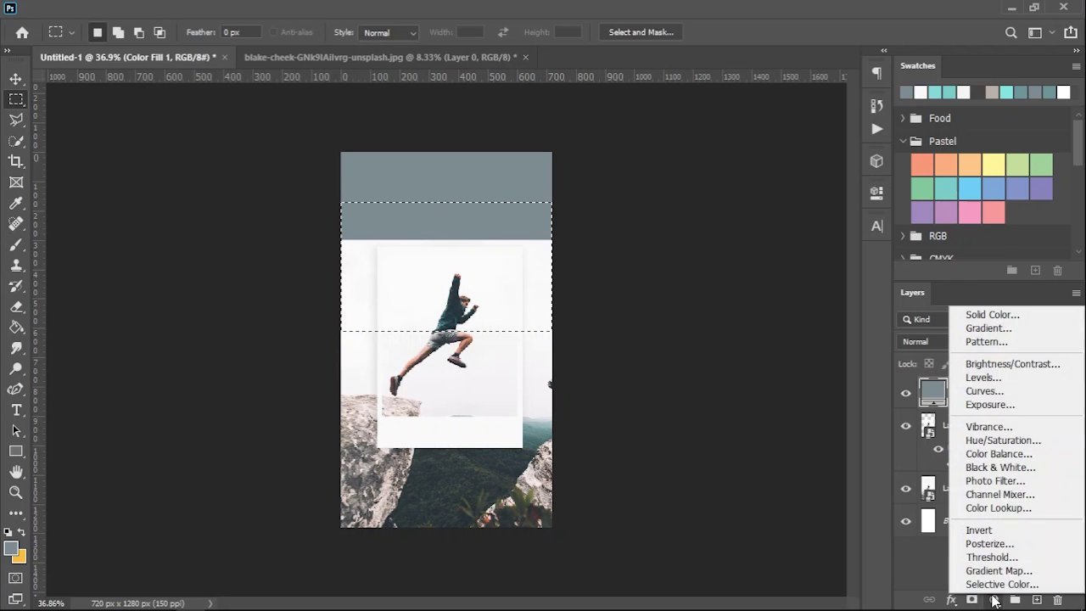
{"action": "left_click", "coordinate": [979, 317]}
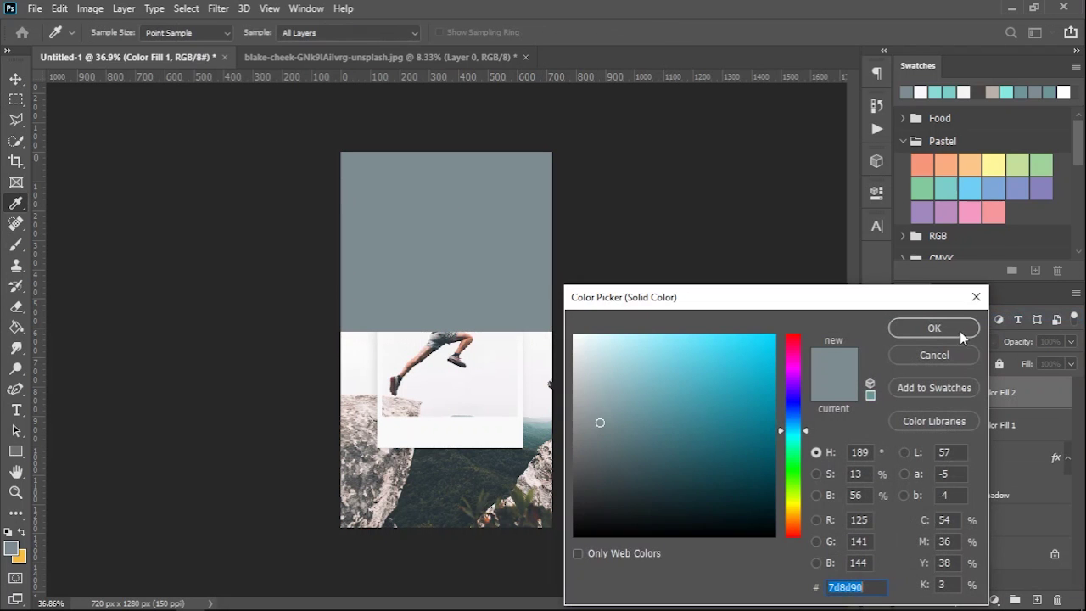
{"action": "left_click", "coordinate": [949, 92]}
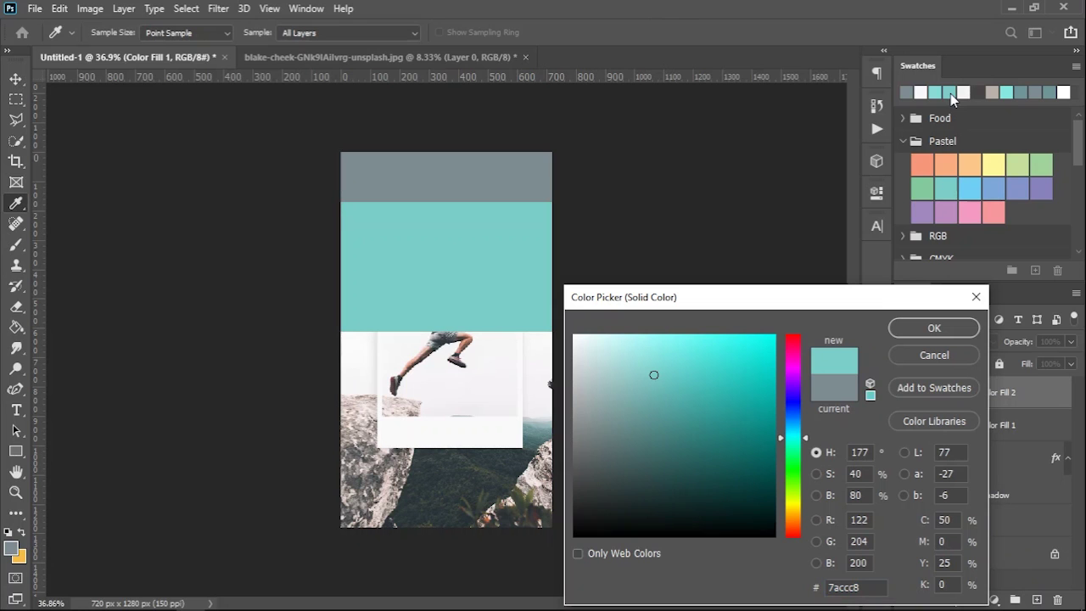
{"action": "left_click", "coordinate": [930, 327]}
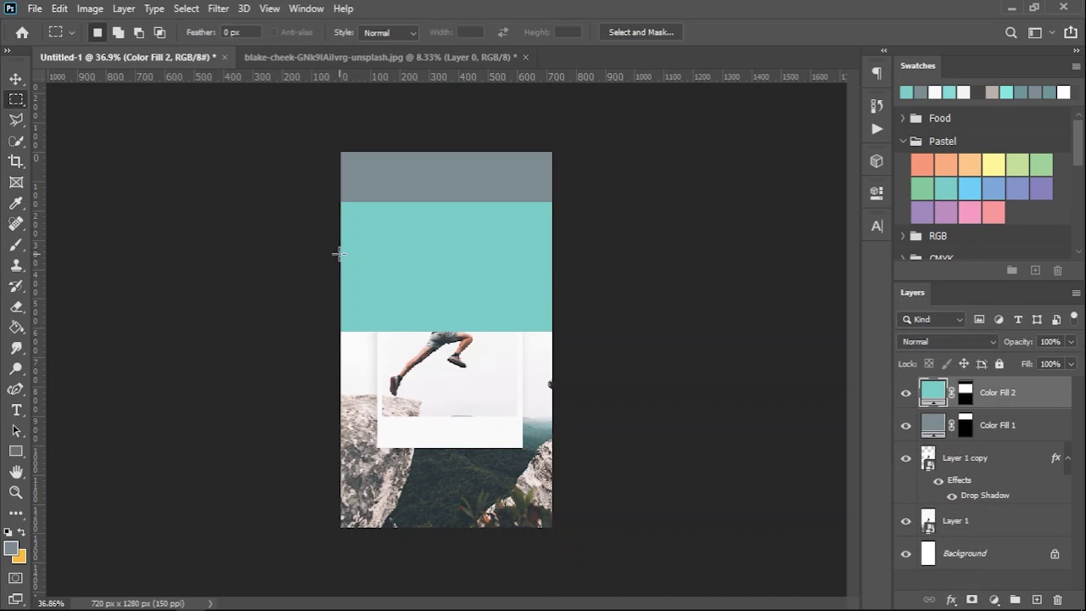
Step: Fill a third band further down with a lighter teal, #87dbd7
{"action": "left_click_drag", "start_coordinate": [338, 253], "coordinate": [559, 391]}
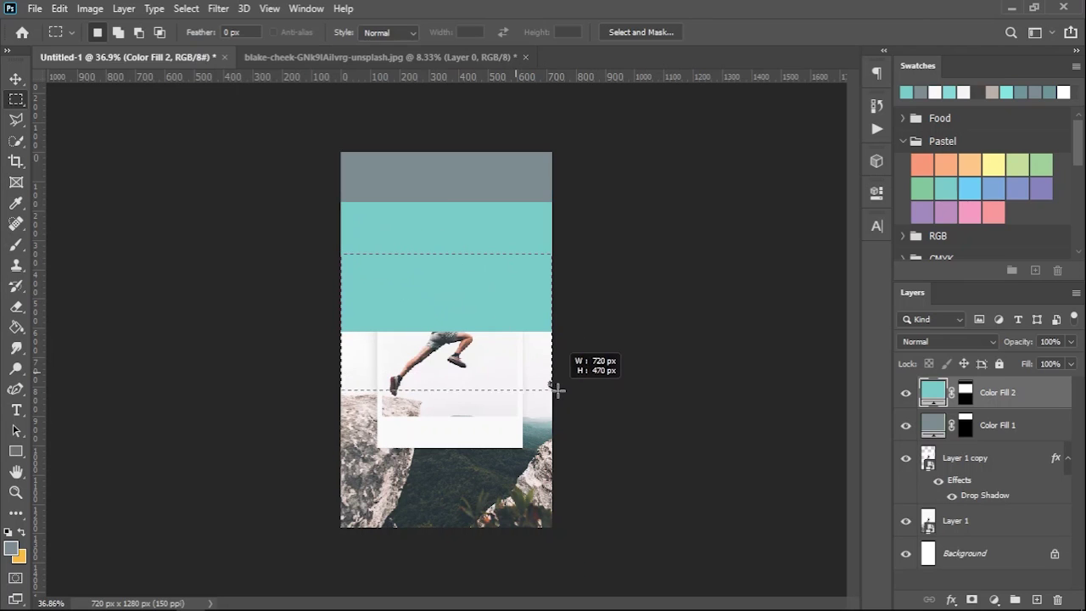
{"action": "left_click_drag", "start_coordinate": [558, 392], "coordinate": [556, 385]}
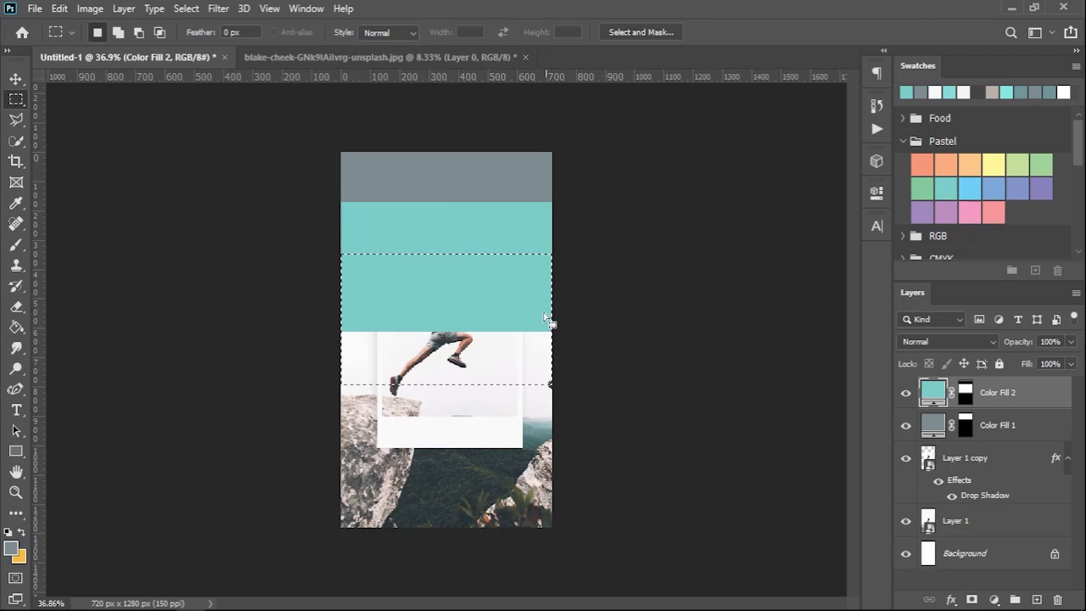
{"action": "left_click_drag", "start_coordinate": [526, 280], "coordinate": [527, 286]}
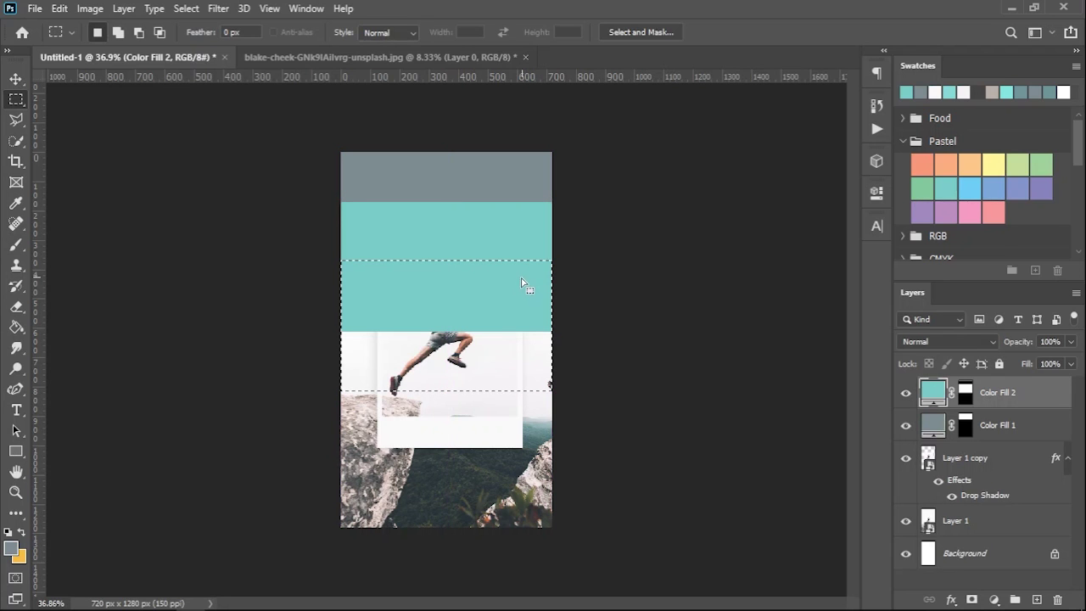
{"action": "left_click", "coordinate": [996, 600]}
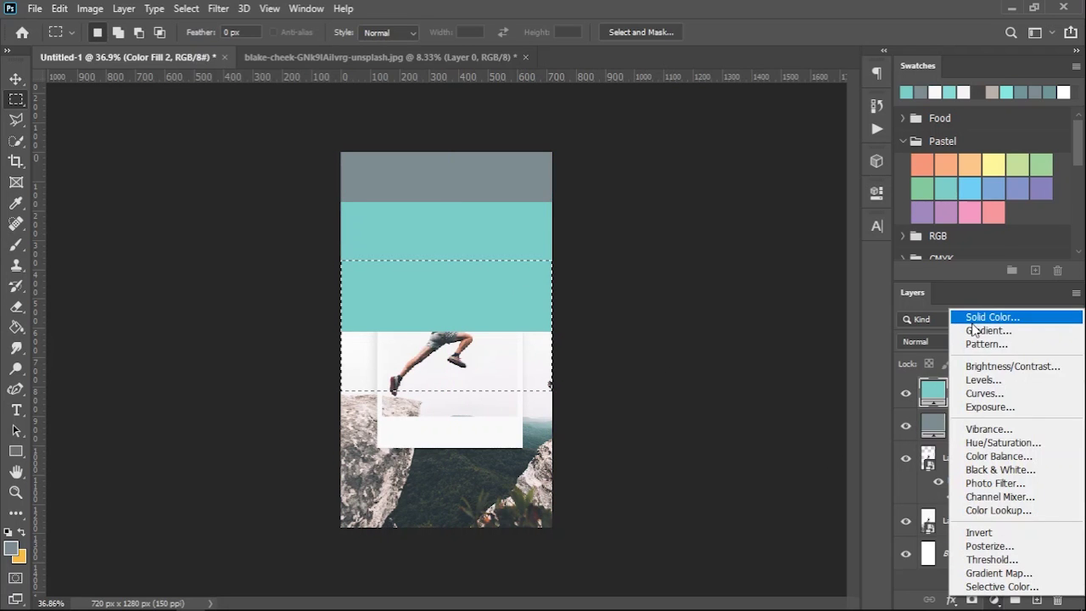
{"action": "left_click", "coordinate": [976, 316]}
{"action": "left_click", "coordinate": [529, 238]}
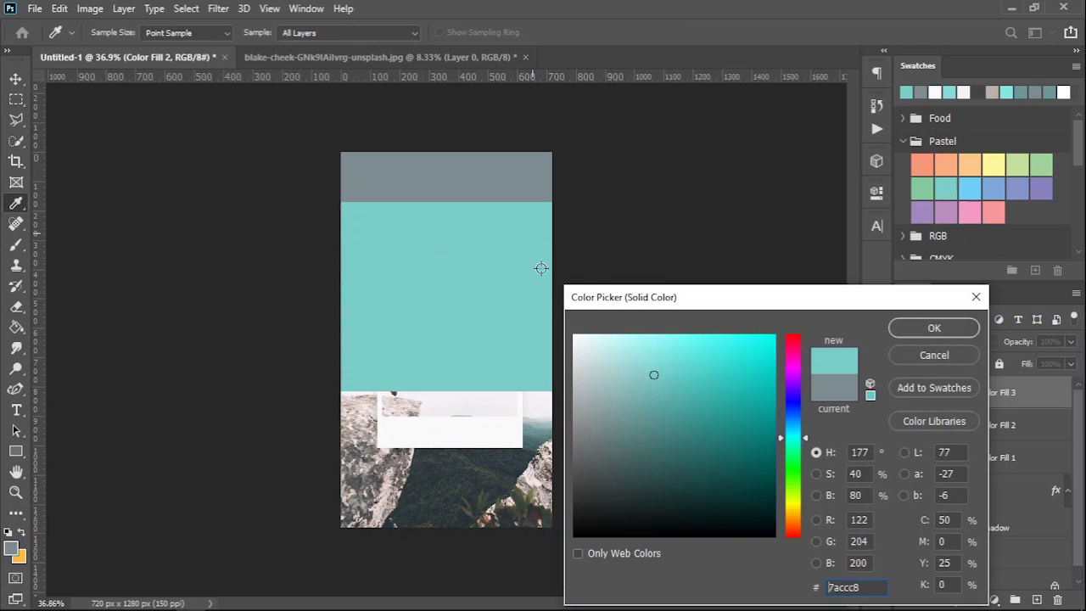
{"action": "left_click", "coordinate": [648, 367]}
{"action": "left_click_drag", "start_coordinate": [651, 364], "coordinate": [651, 363]}
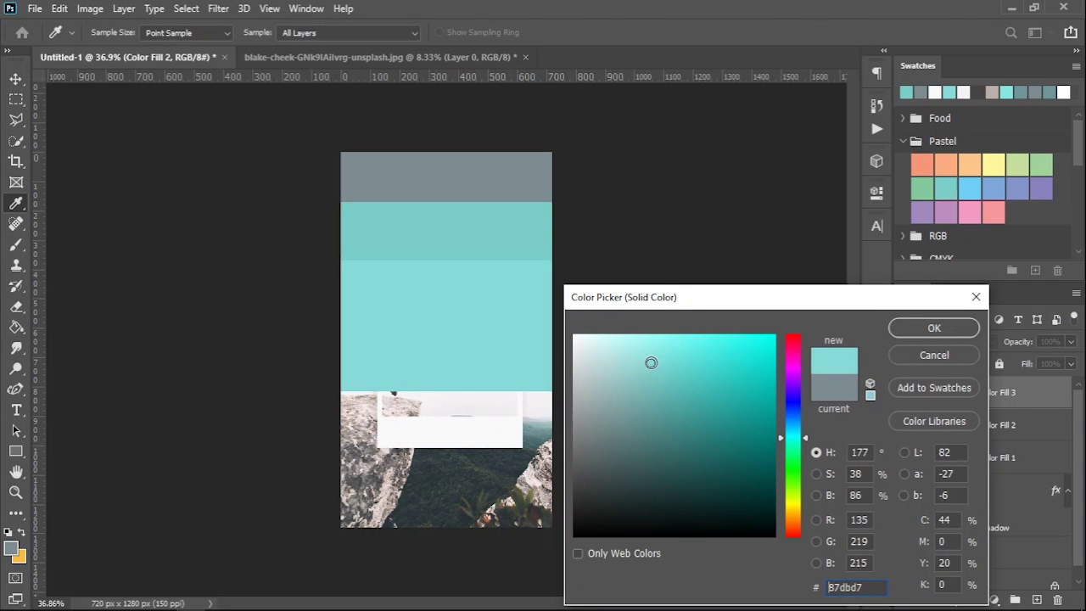
{"action": "left_click", "coordinate": [904, 331]}
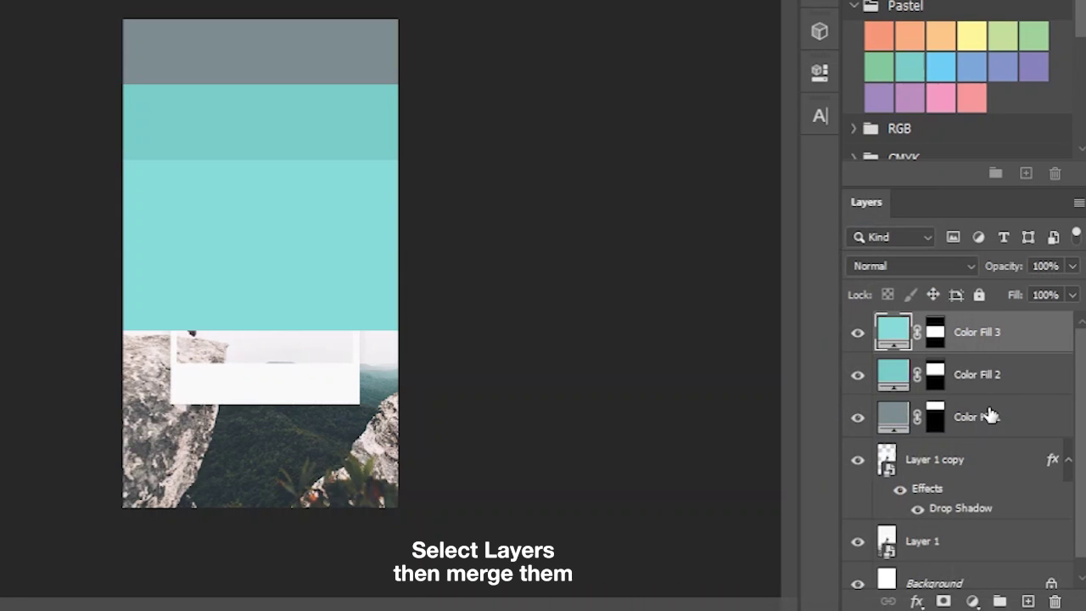
Step: Merge the three Color Fill bands into Color Fill 3 and place it beneath Layer 1 copy
{"action": "left_click", "coordinate": [990, 416], "text": "shift"}
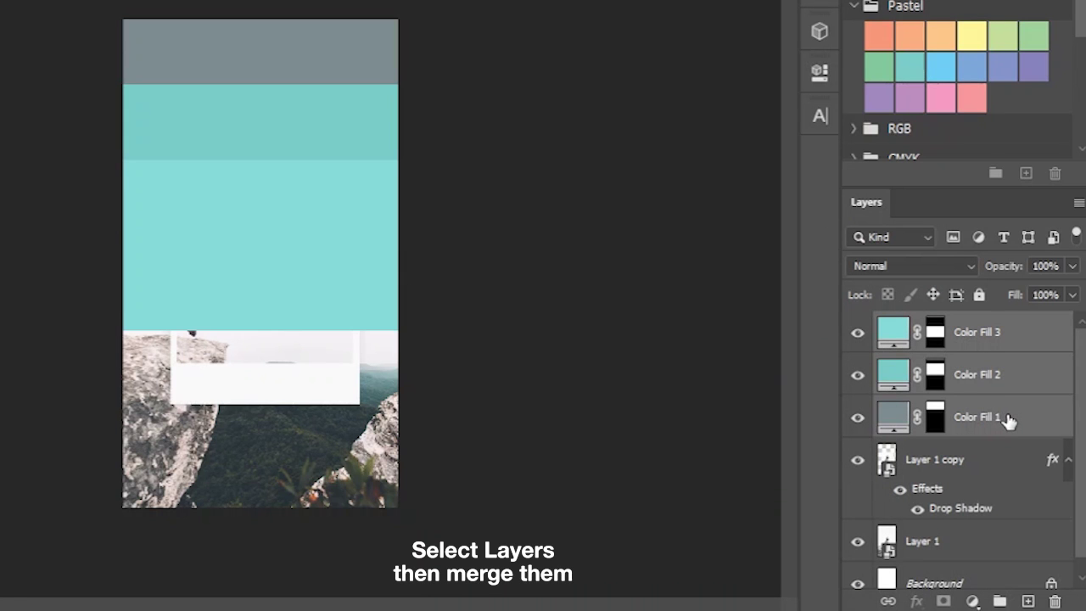
{"action": "right_click", "coordinate": [1008, 418]}
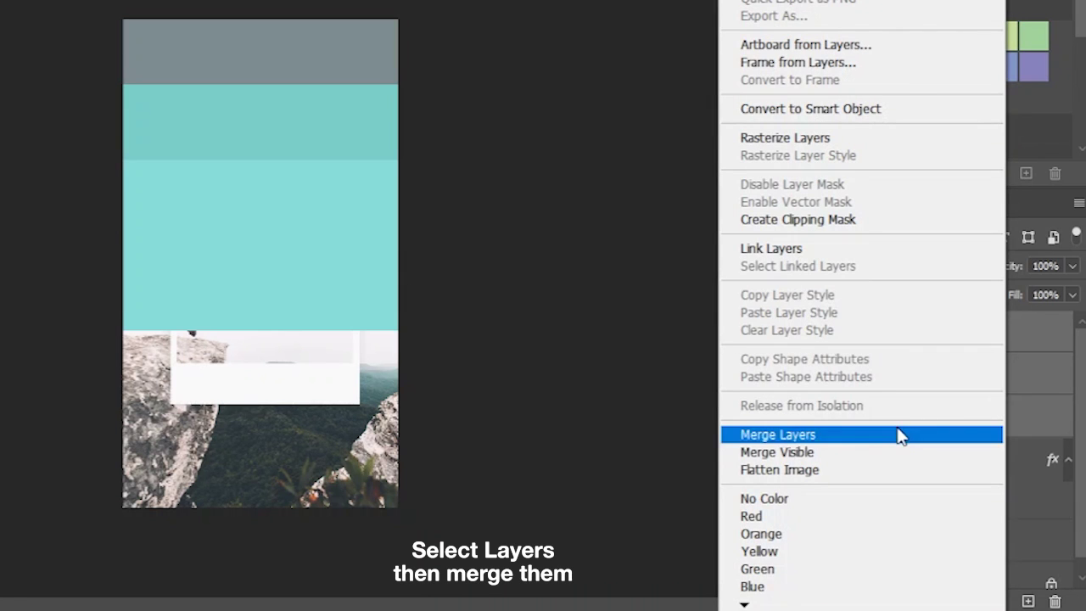
{"action": "left_click", "coordinate": [898, 434]}
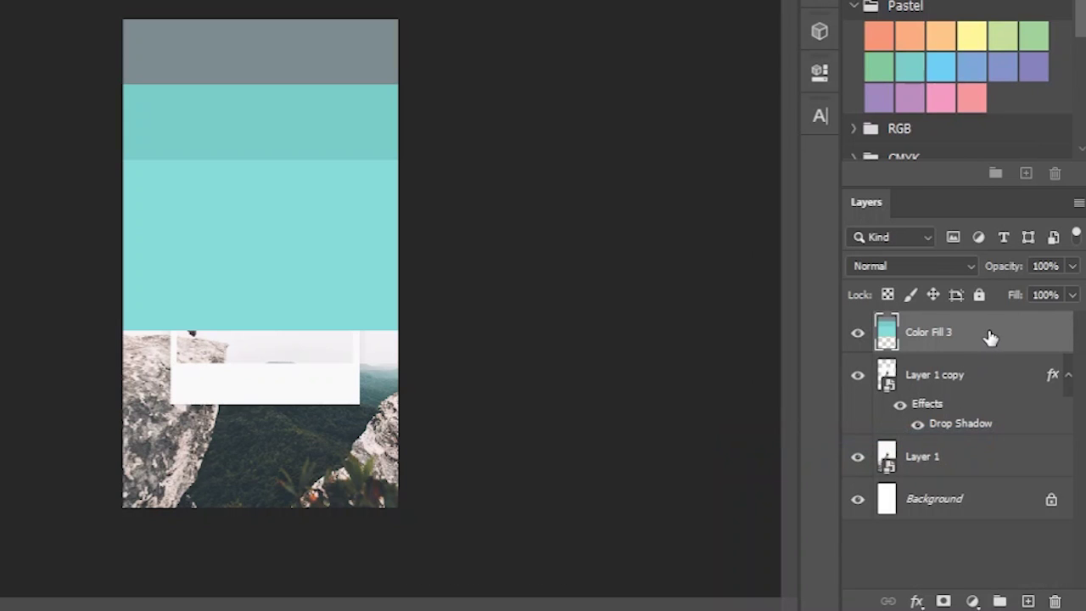
{"action": "left_click_drag", "start_coordinate": [999, 338], "coordinate": [989, 441]}
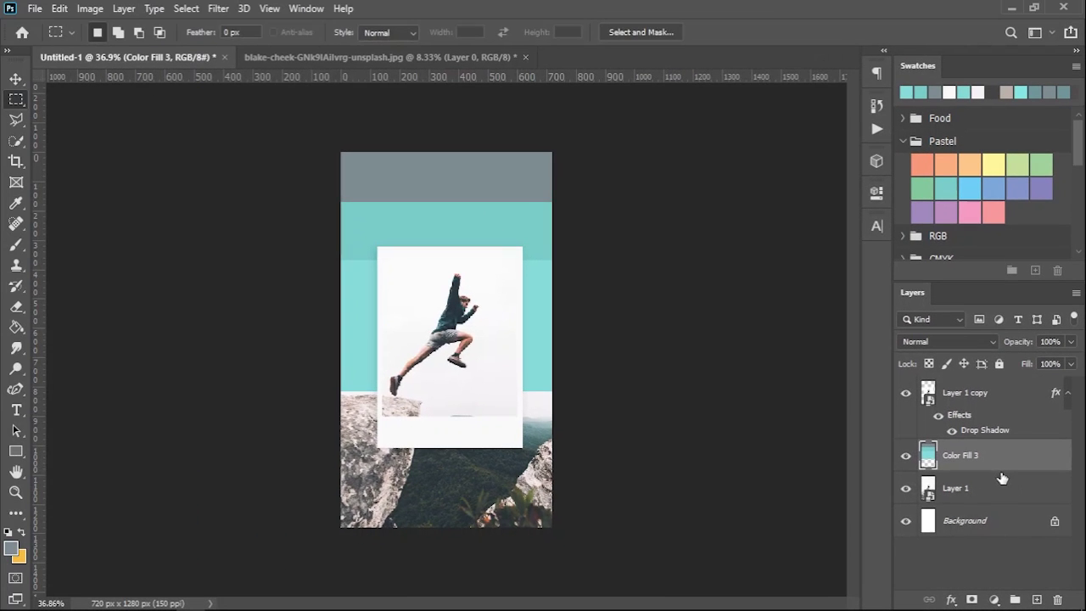
Step: Add a placeholder paragraph text box near the bottom of the canvas
{"action": "key", "text": "t"}
{"action": "left_click_drag", "start_coordinate": [375, 480], "coordinate": [533, 508]}
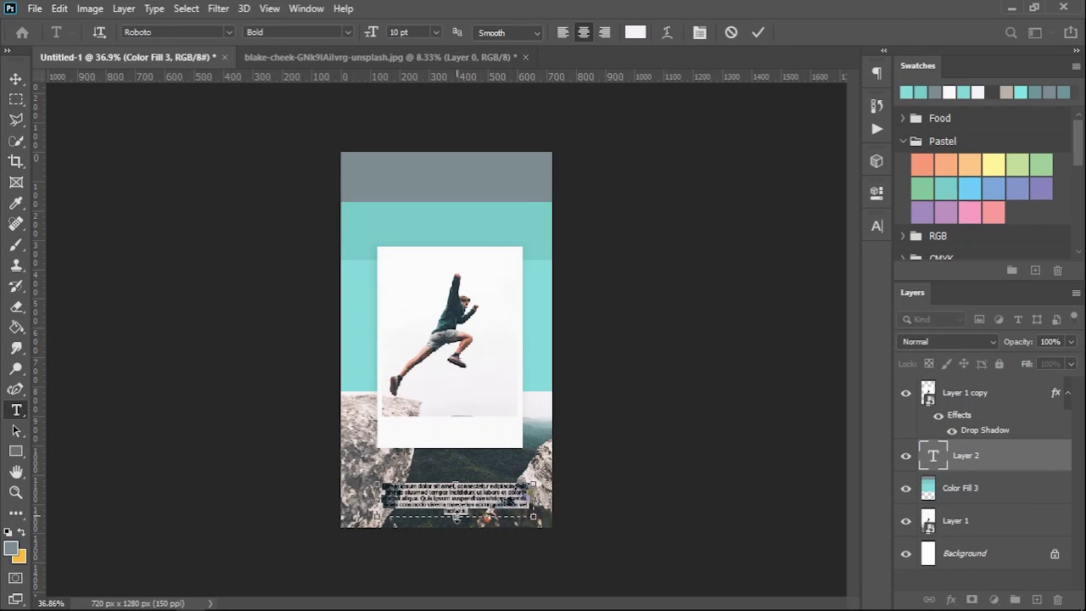
{"action": "left_click_drag", "start_coordinate": [375, 495], "coordinate": [365, 496]}
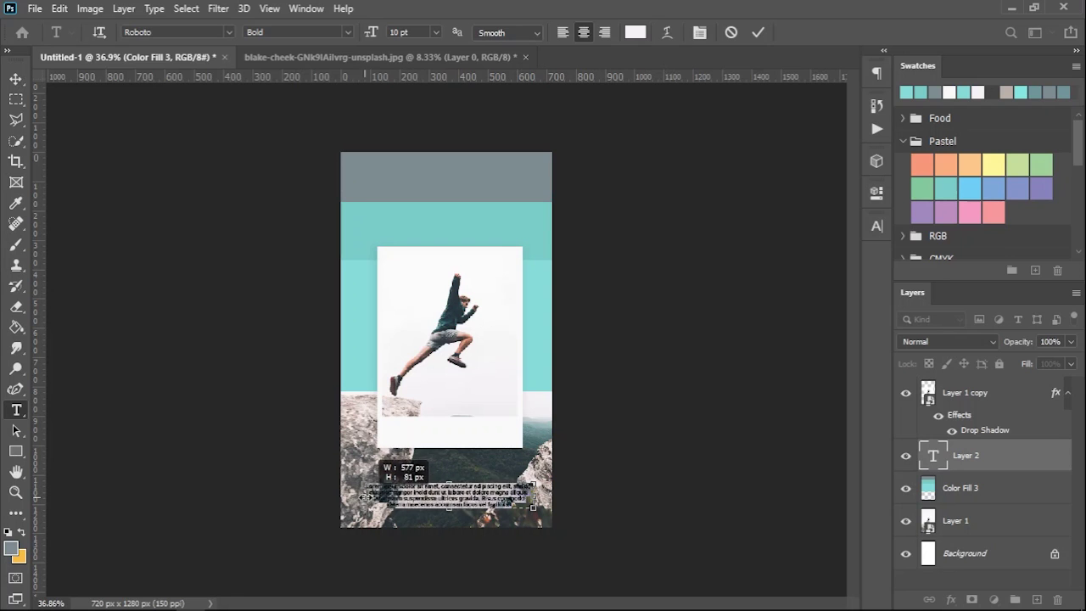
{"action": "left_click", "coordinate": [758, 32]}
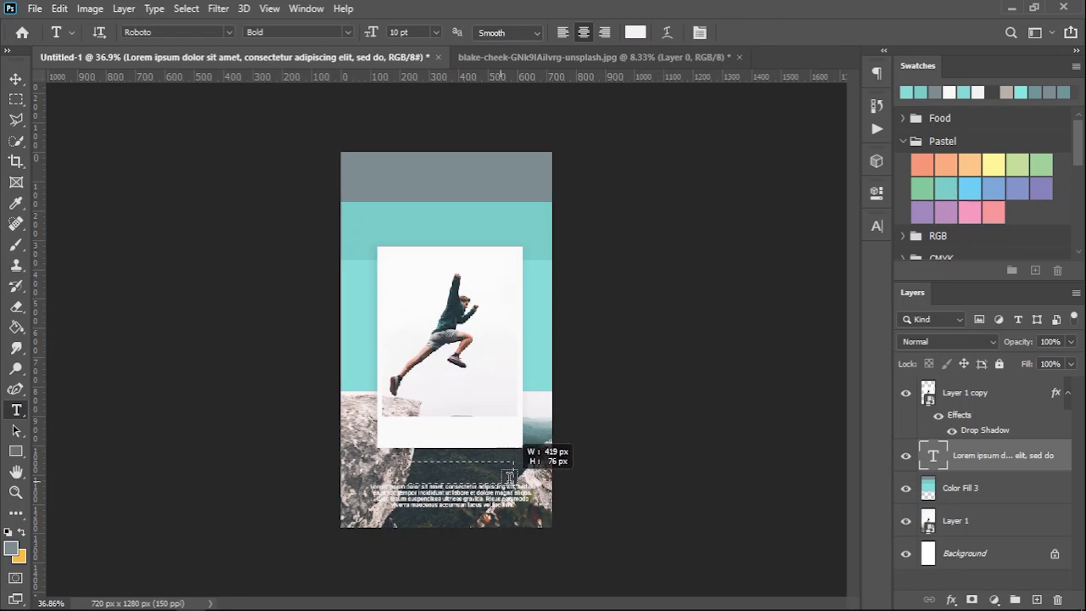
Step: Add a 21 pt Roboto Black "MAKE IT SIMPLE" headline above it, nudged slightly lower
{"action": "left_click_drag", "start_coordinate": [390, 460], "coordinate": [514, 480]}
{"action": "key", "text": "BackSpace"}
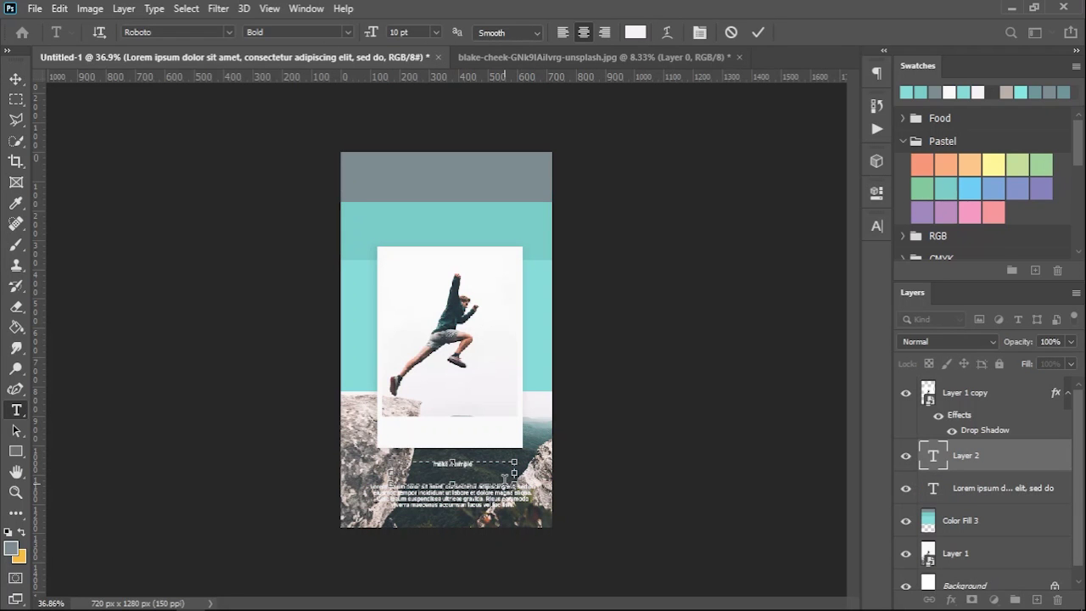
{"action": "left_click", "coordinate": [877, 226]}
{"action": "left_click_drag", "start_coordinate": [700, 269], "coordinate": [720, 269]}
{"action": "left_click", "coordinate": [850, 249]}
{"action": "left_click", "coordinate": [833, 443]}
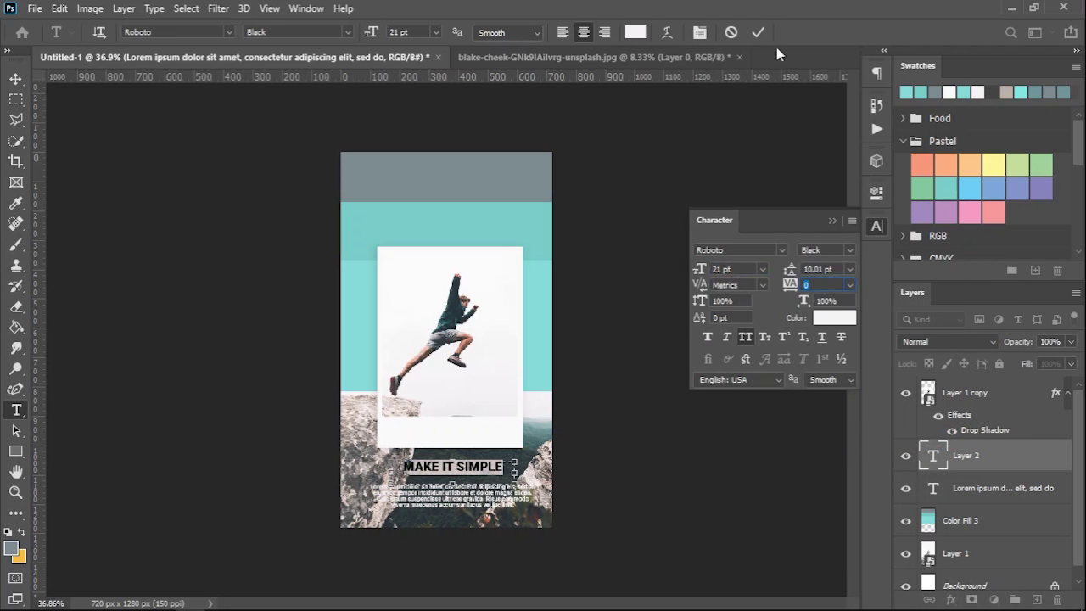
{"action": "left_click", "coordinate": [15, 79]}
{"action": "left_click_drag", "start_coordinate": [467, 464], "coordinate": [468, 469]}
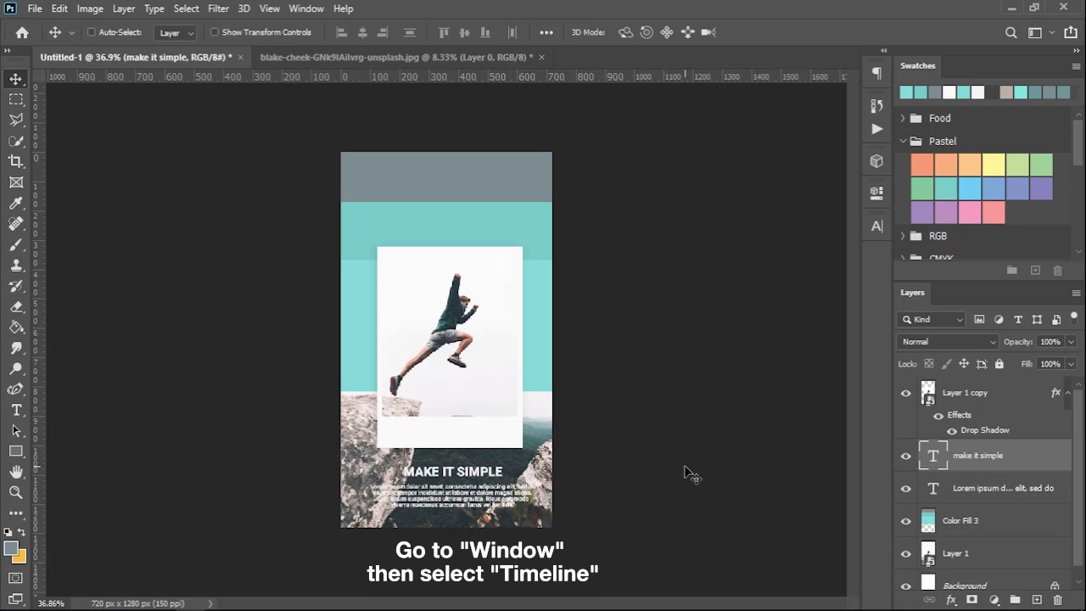
Step: Show the animation Timeline, zoom the canvas out, and select Layer 1 copy
{"action": "left_click", "coordinate": [306, 10]}
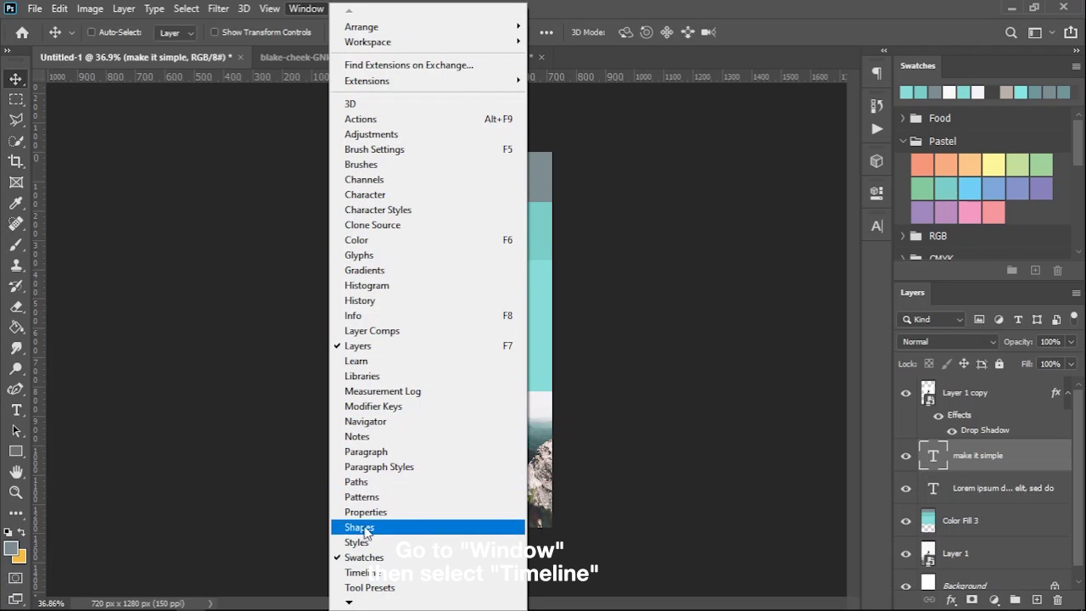
{"action": "left_click", "coordinate": [373, 573]}
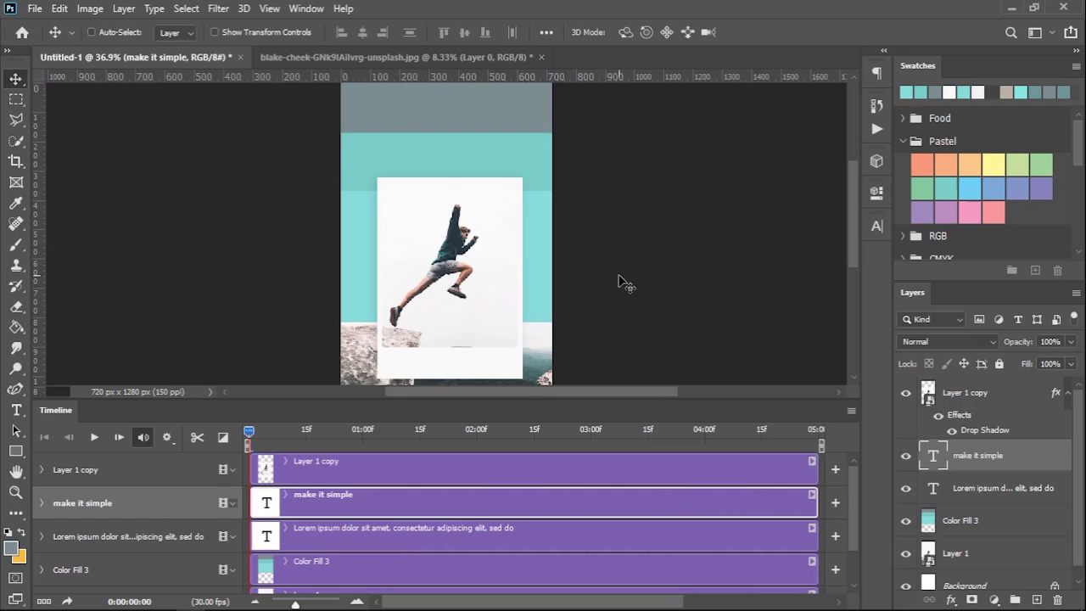
{"action": "scroll", "coordinate": [619, 282], "scroll_direction": "down", "scroll_amount": 2}
{"action": "scroll", "coordinate": [620, 283], "scroll_direction": "down", "scroll_amount": 1}
{"action": "scroll", "coordinate": [619, 282], "scroll_direction": "down", "scroll_amount": 1}
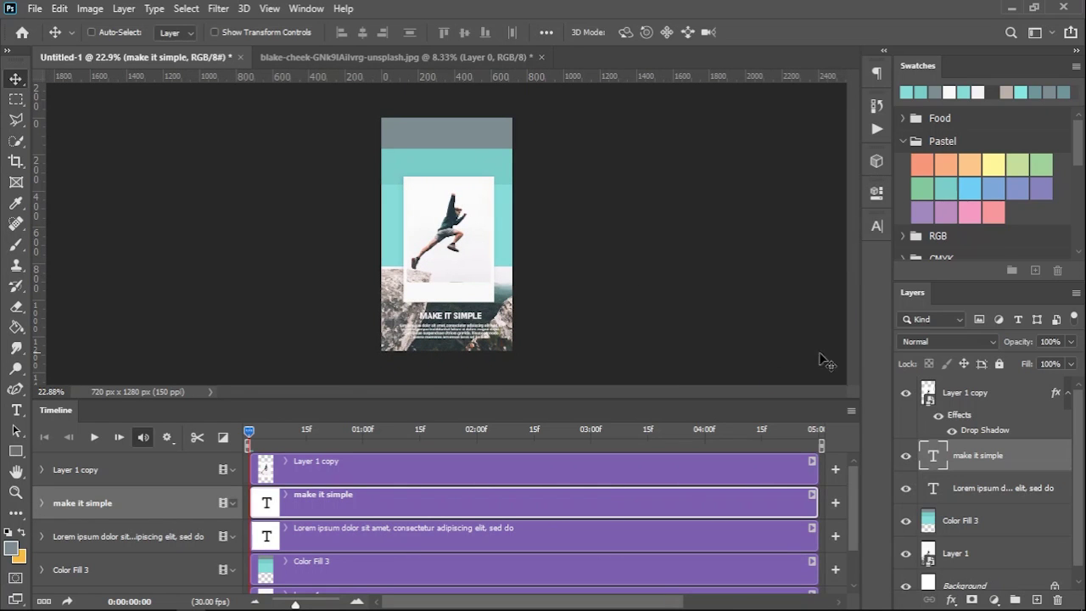
{"action": "left_click", "coordinate": [1004, 404]}
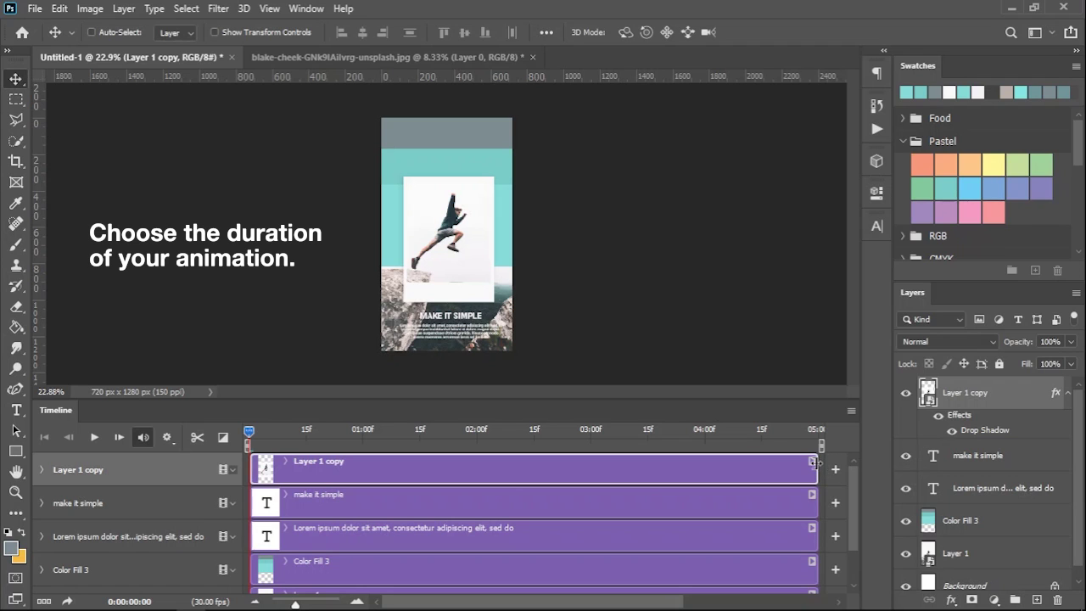
Step: Trim the Layer 1 copy, make it simple, Lorem ipsum, Color Fill 3 and Layer 1 clips to 02:00f
{"action": "left_click_drag", "start_coordinate": [815, 463], "coordinate": [477, 463]}
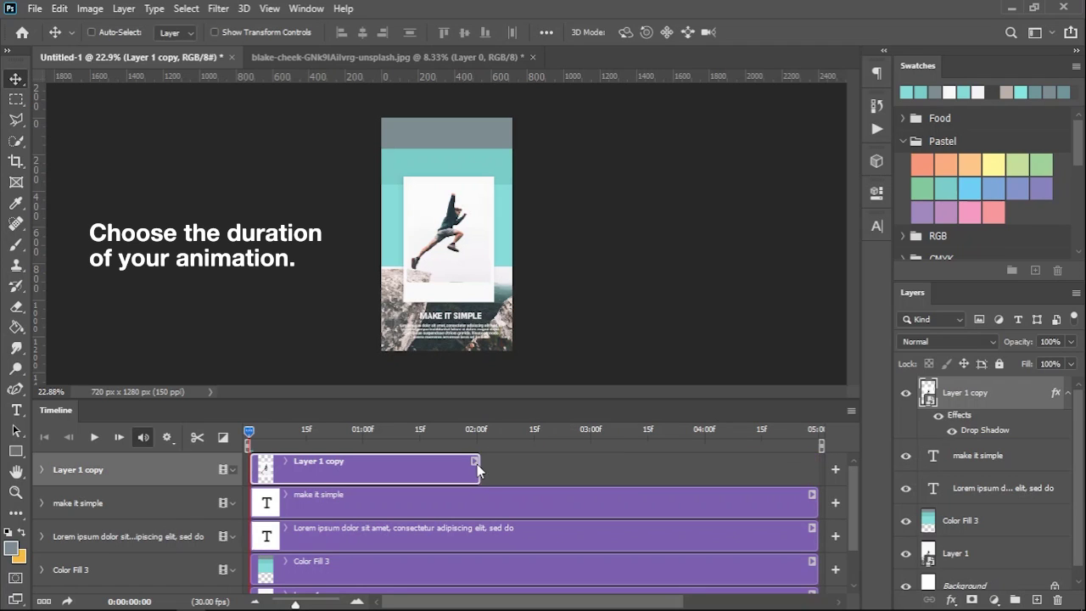
{"action": "left_click_drag", "start_coordinate": [817, 509], "coordinate": [479, 510]}
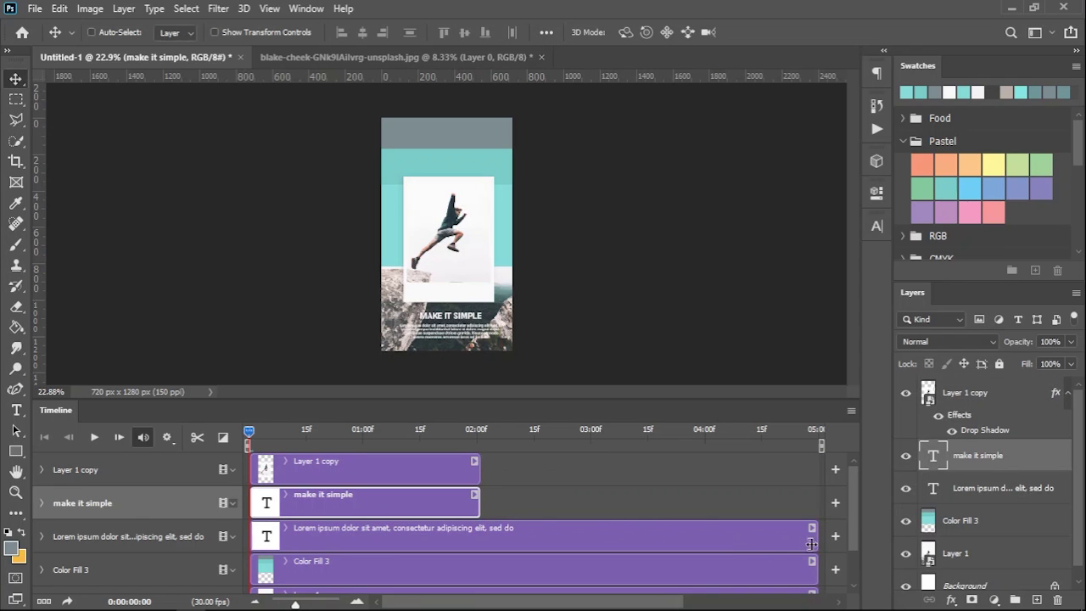
{"action": "left_click_drag", "start_coordinate": [815, 543], "coordinate": [480, 543]}
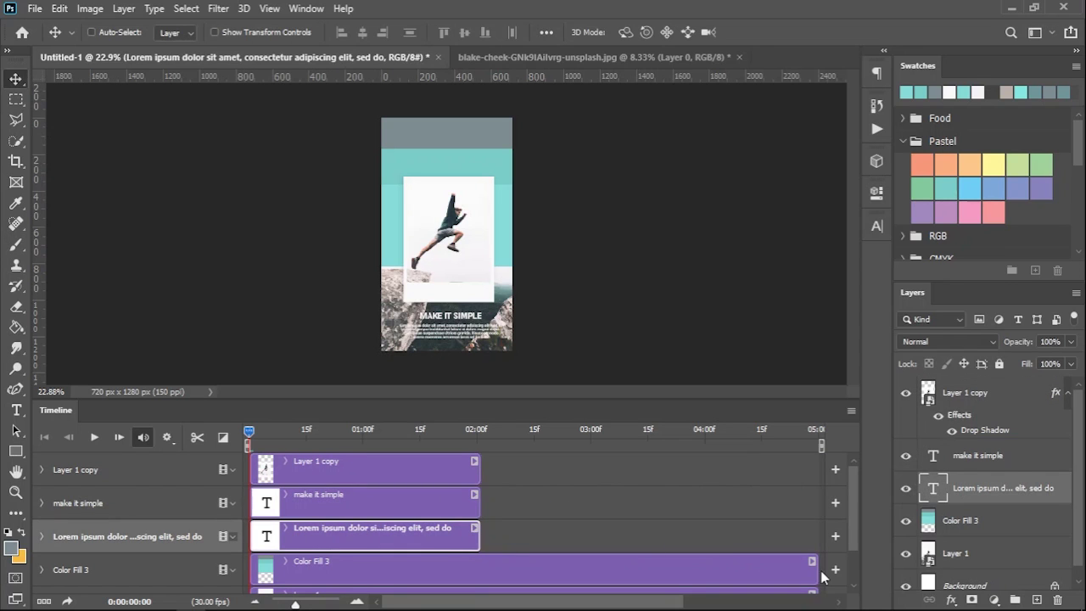
{"action": "left_click_drag", "start_coordinate": [817, 570], "coordinate": [480, 570]}
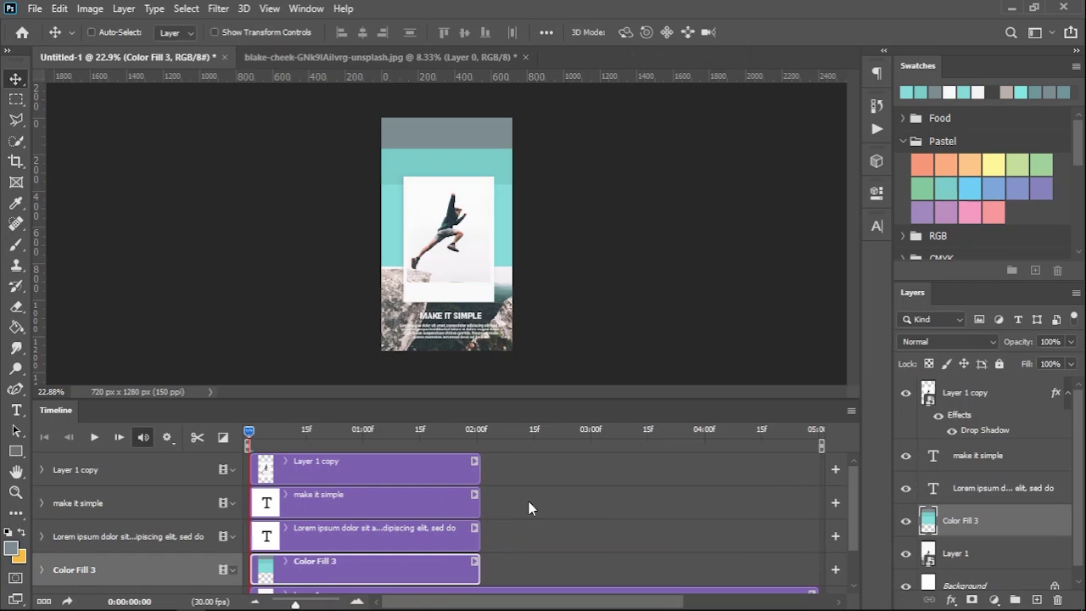
{"action": "left_click_drag", "start_coordinate": [543, 399], "coordinate": [540, 358]}
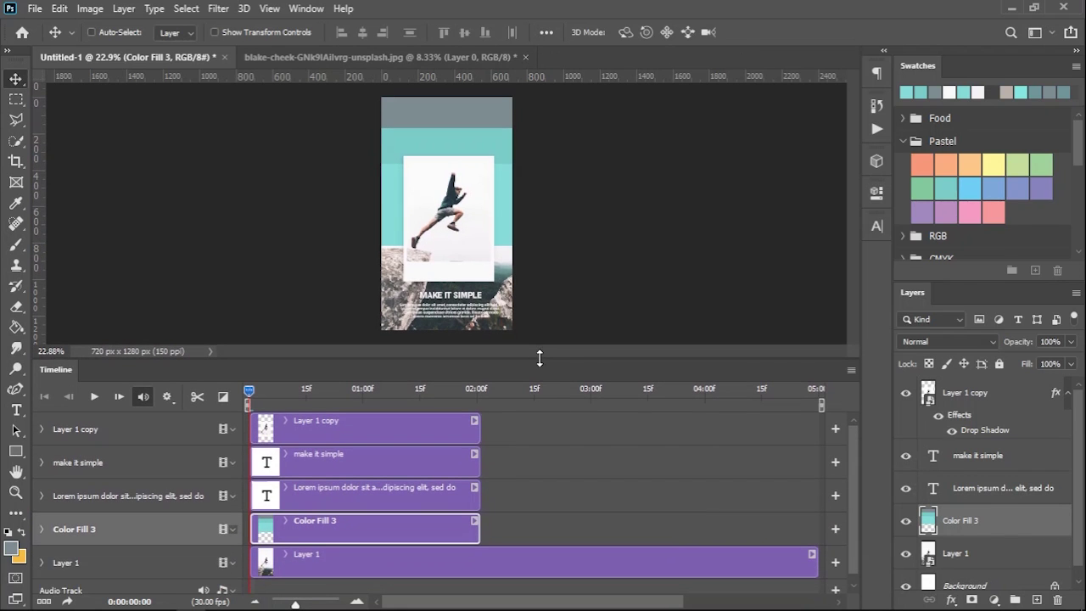
{"action": "left_click_drag", "start_coordinate": [814, 562], "coordinate": [481, 563]}
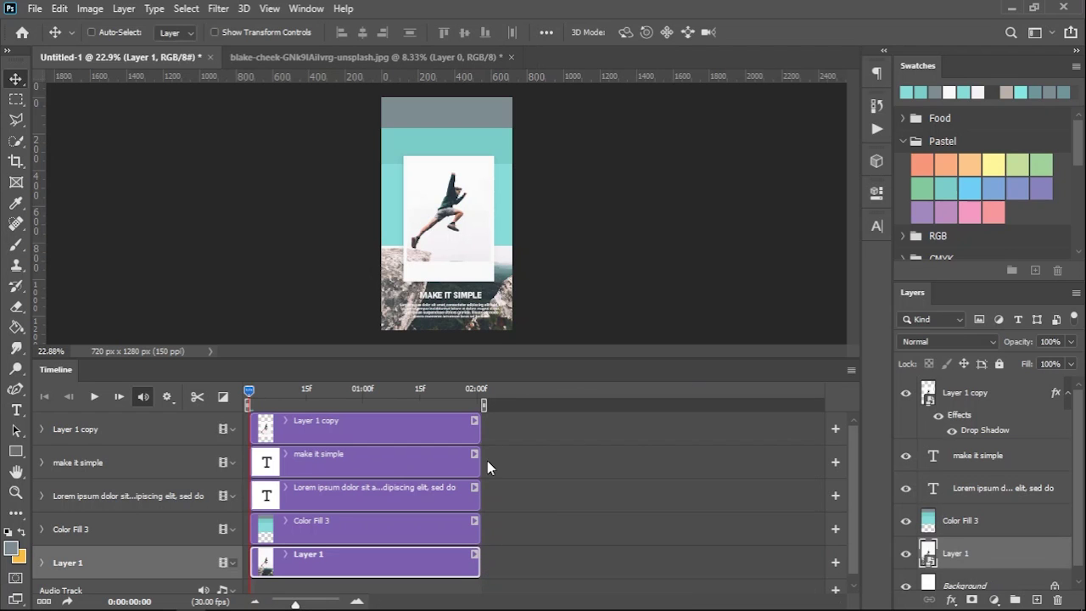
{"action": "left_click_drag", "start_coordinate": [482, 360], "coordinate": [481, 373]}
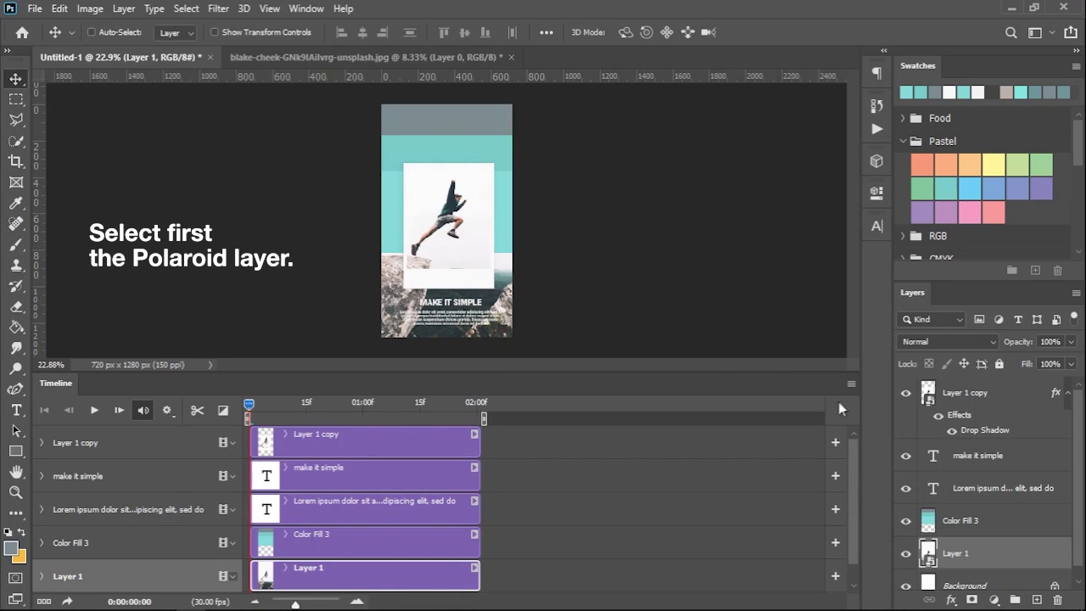
{"action": "left_click", "coordinate": [970, 395]}
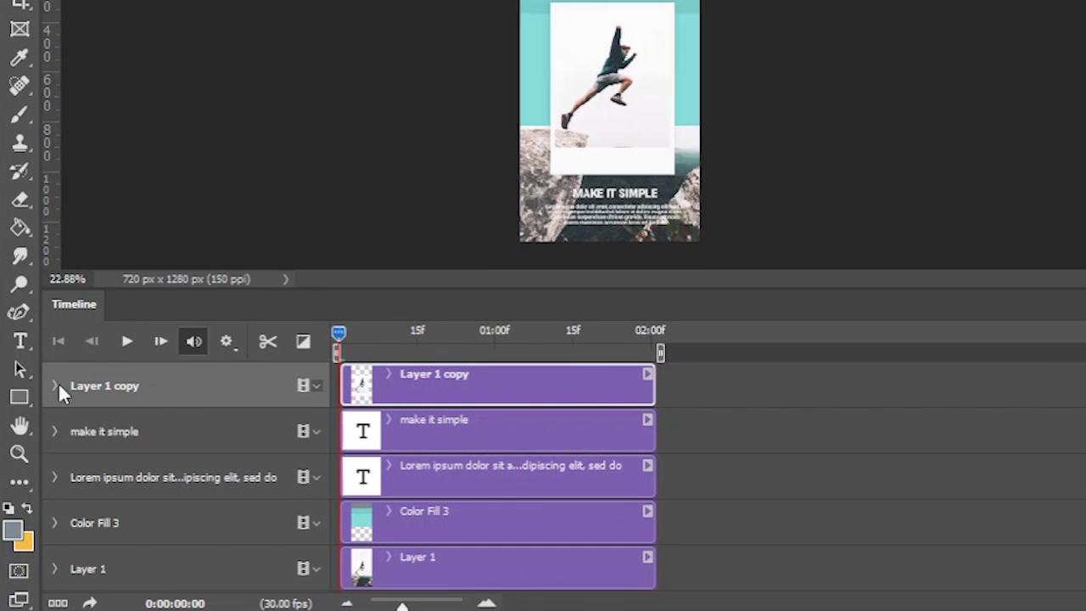
Step: Give Layer 1 copy a Transform keyframe at 0:00 set to Hold Interpolation
{"action": "left_click", "coordinate": [50, 406]}
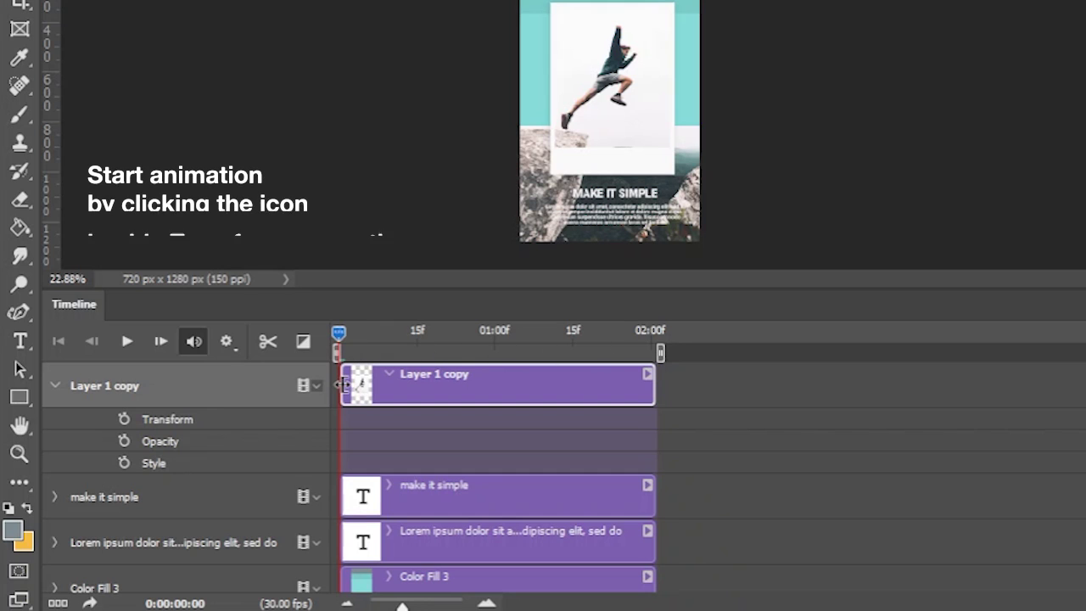
{"action": "left_click", "coordinate": [125, 419]}
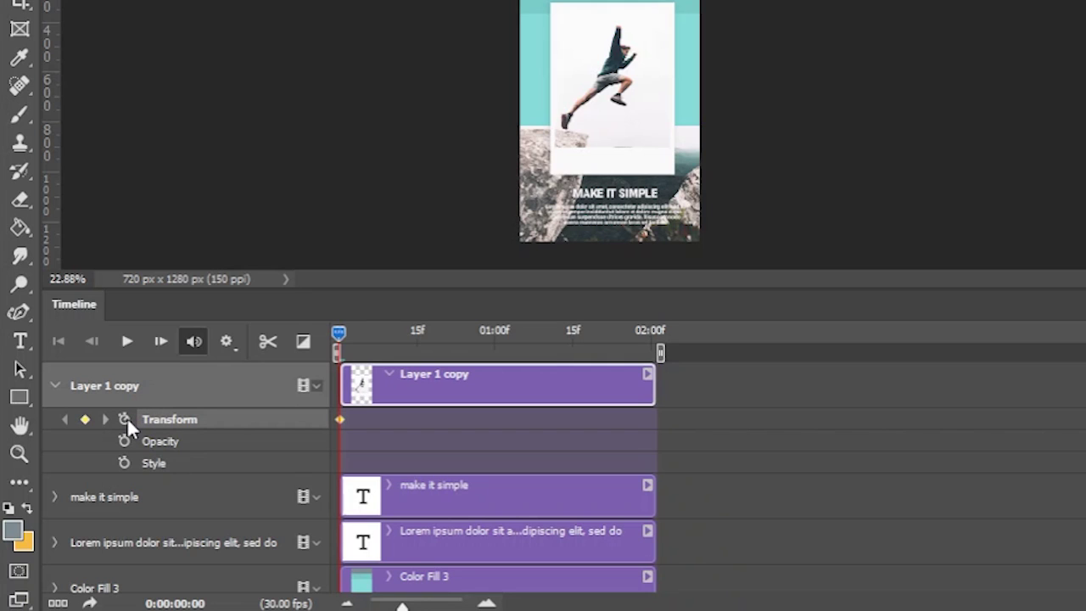
{"action": "right_click", "coordinate": [340, 419]}
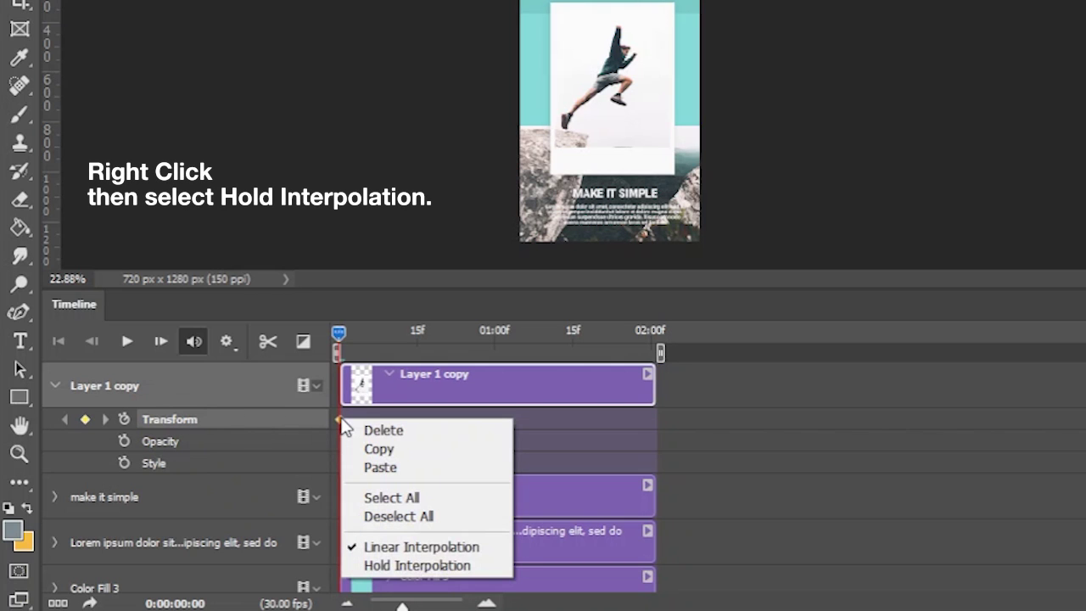
{"action": "left_click", "coordinate": [392, 566]}
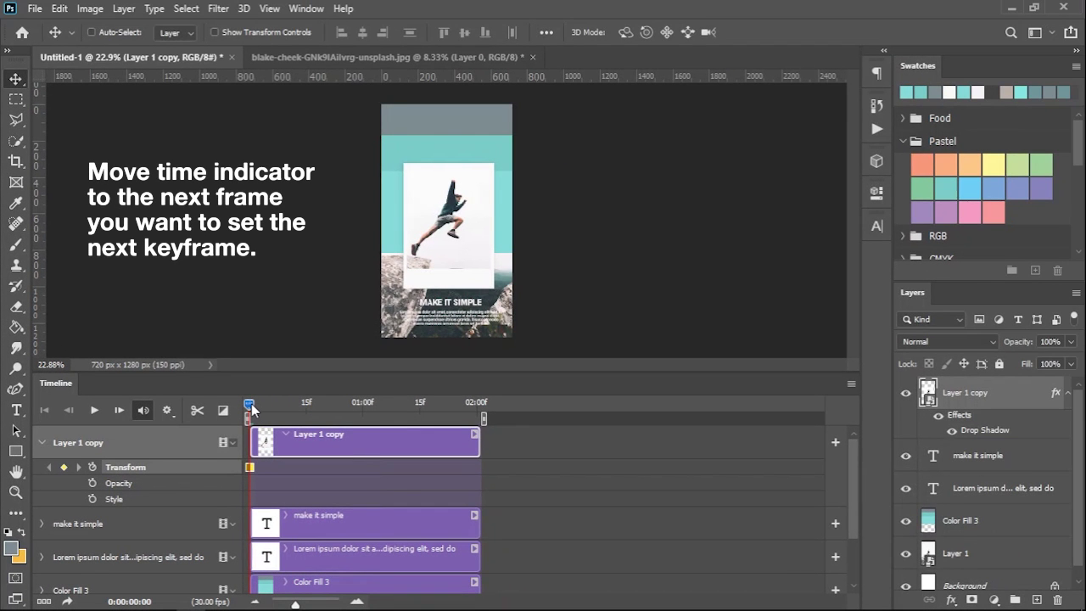
Step: At 0:15, rotate the polaroid -5.89° and make that keyframe Hold Interpolation
{"action": "left_click_drag", "start_coordinate": [254, 405], "coordinate": [307, 410]}
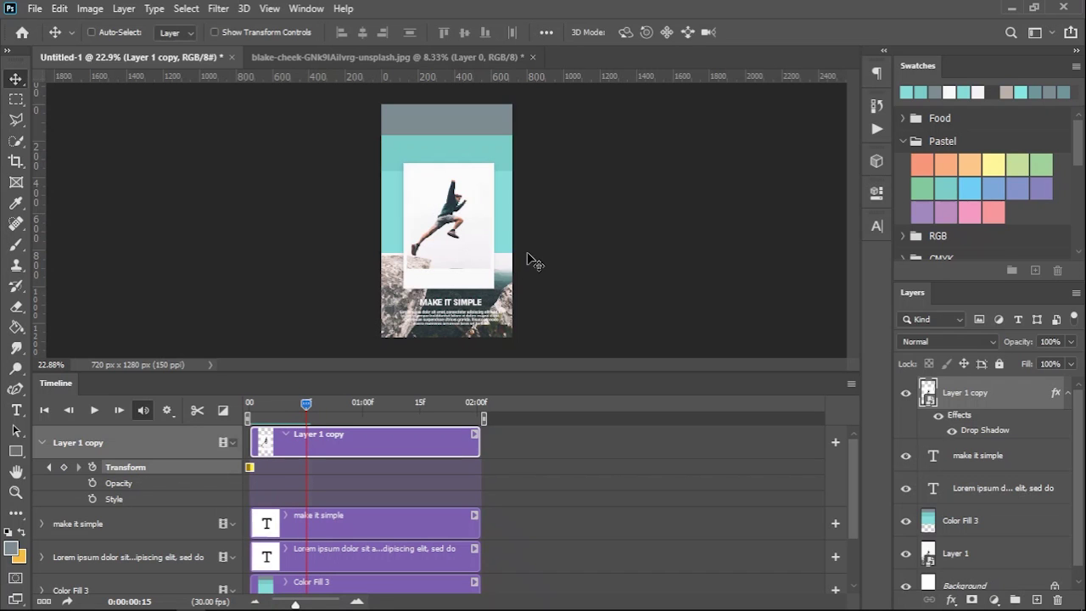
{"action": "key", "text": "ctrl+t"}
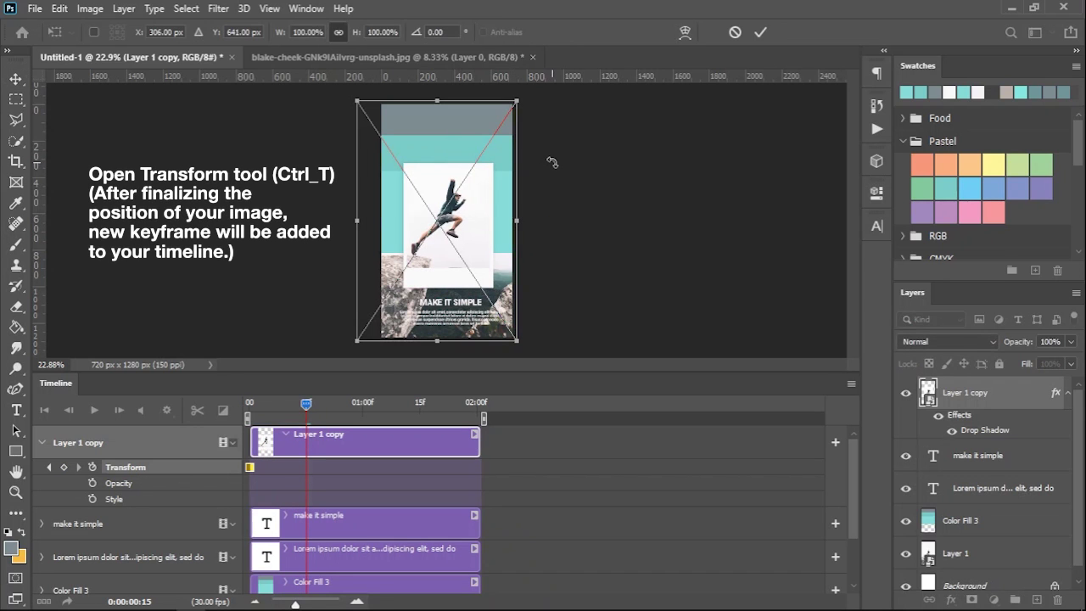
{"action": "left_click_drag", "start_coordinate": [553, 157], "coordinate": [548, 153]}
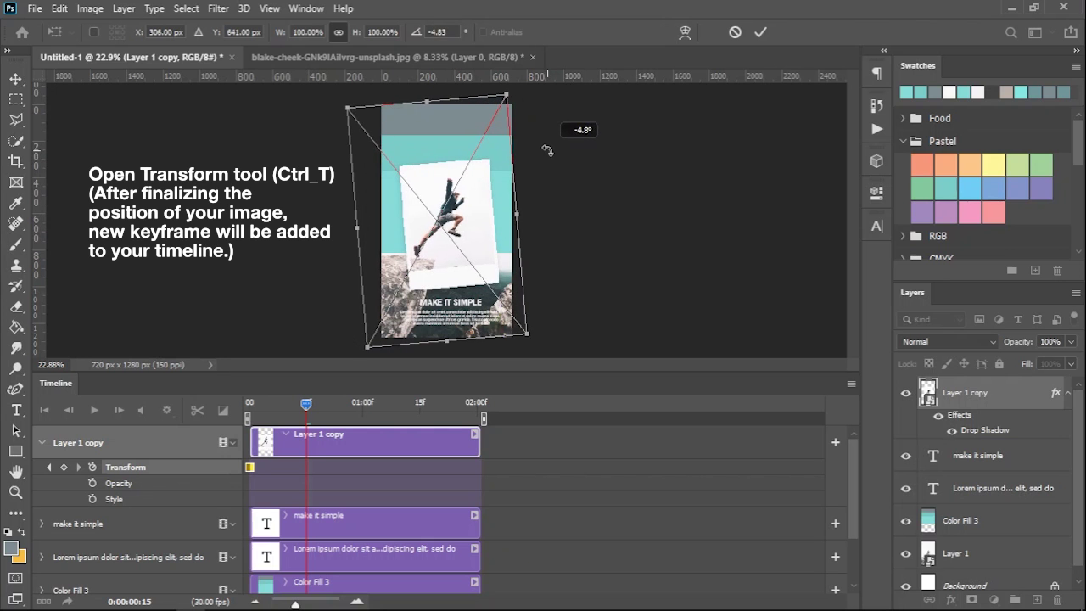
{"action": "left_click", "coordinate": [762, 34]}
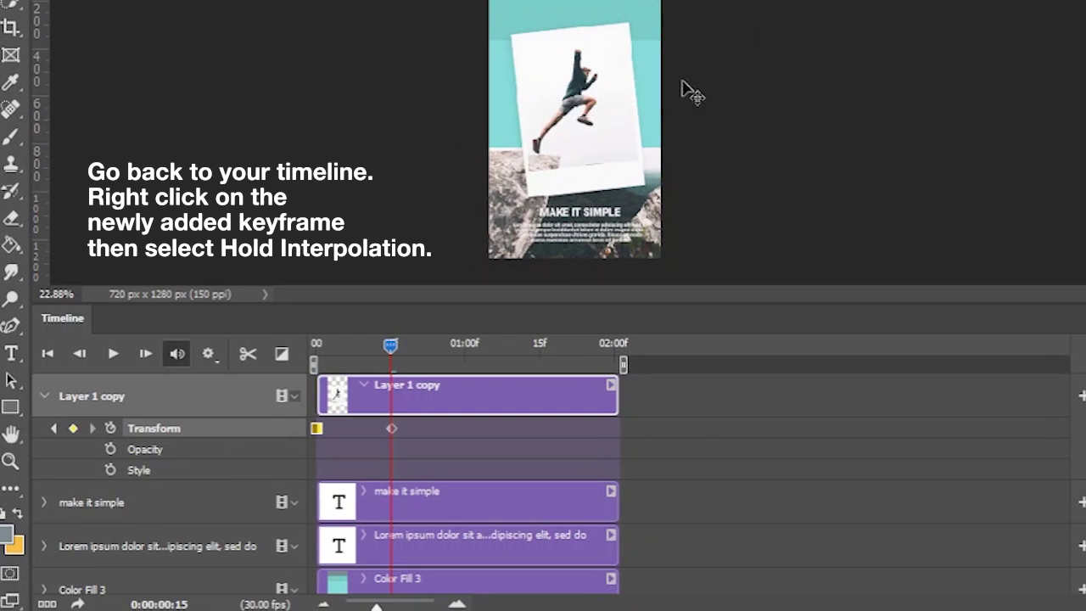
{"action": "right_click", "coordinate": [392, 427]}
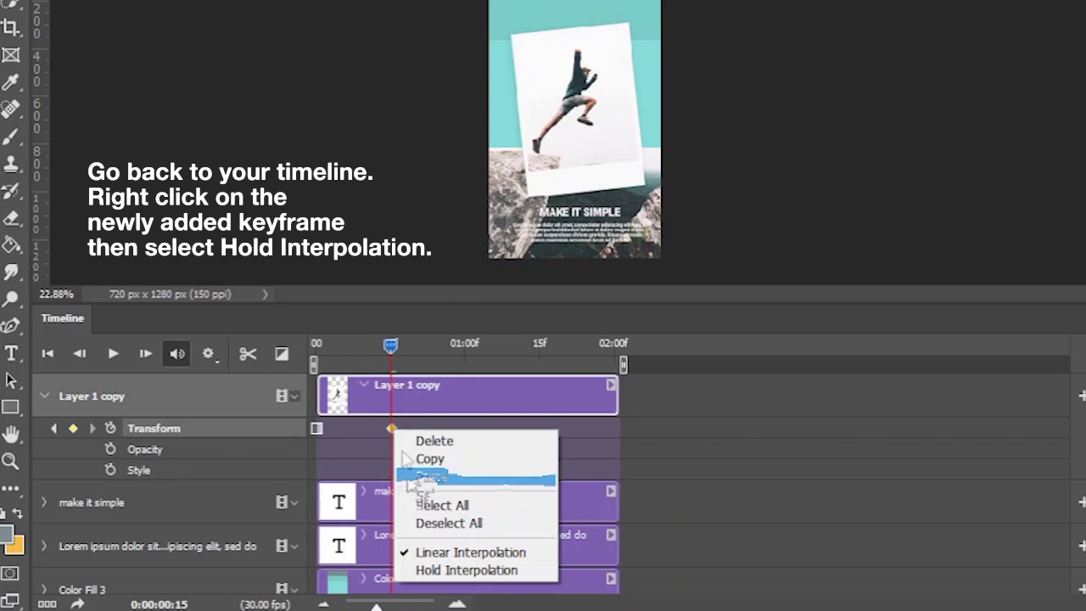
{"action": "left_click", "coordinate": [447, 570]}
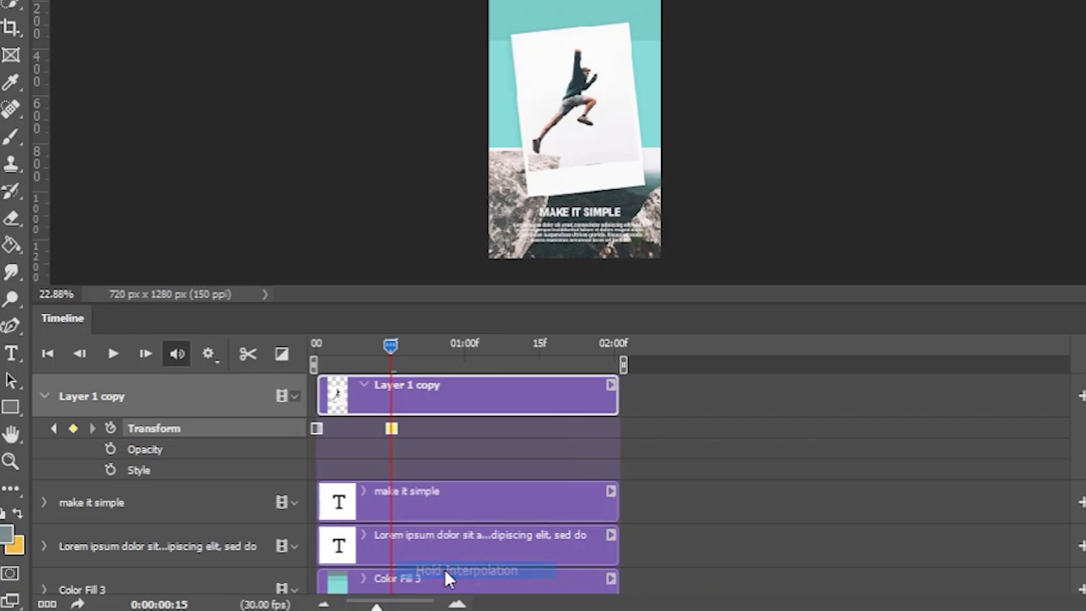
{"action": "left_click_drag", "start_coordinate": [392, 349], "coordinate": [468, 353]}
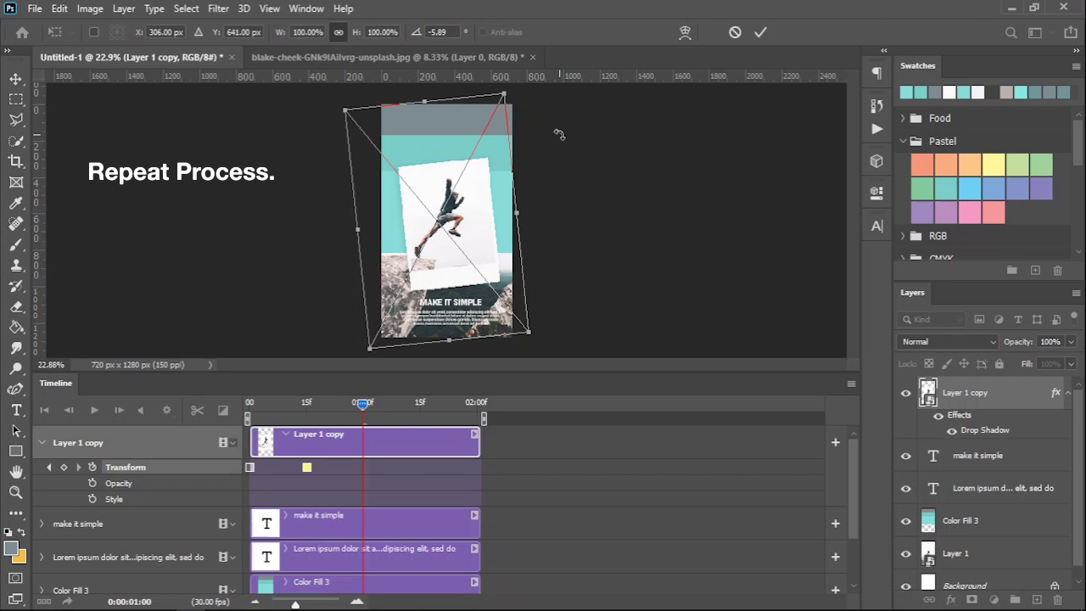
Step: At 1:00, rotate the polaroid back to about -0.59° as a Hold keyframe
{"action": "left_click_drag", "start_coordinate": [558, 134], "coordinate": [576, 141]}
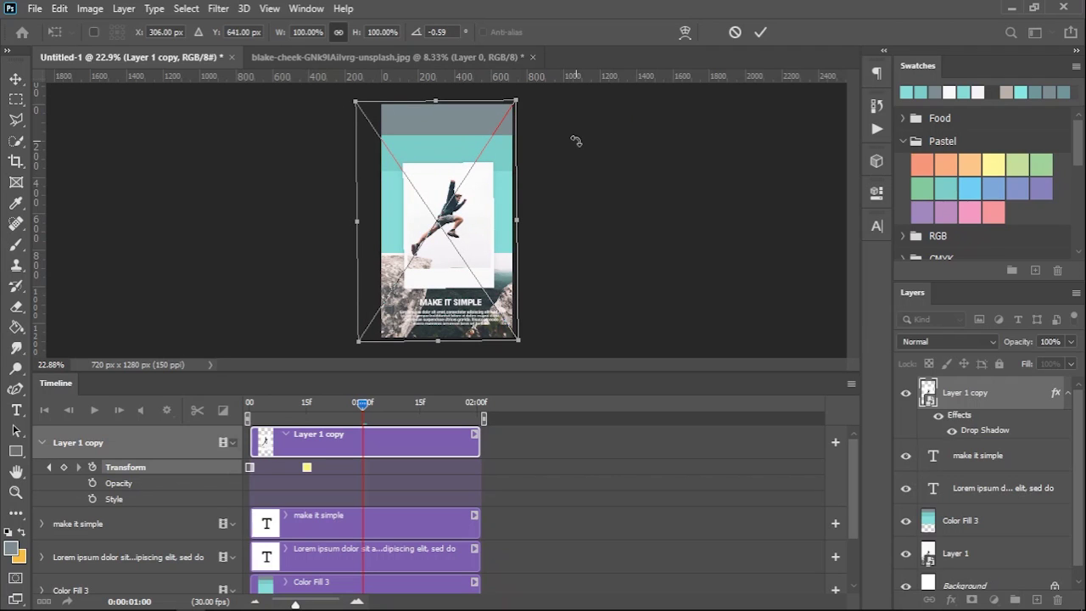
{"action": "left_click", "coordinate": [759, 33]}
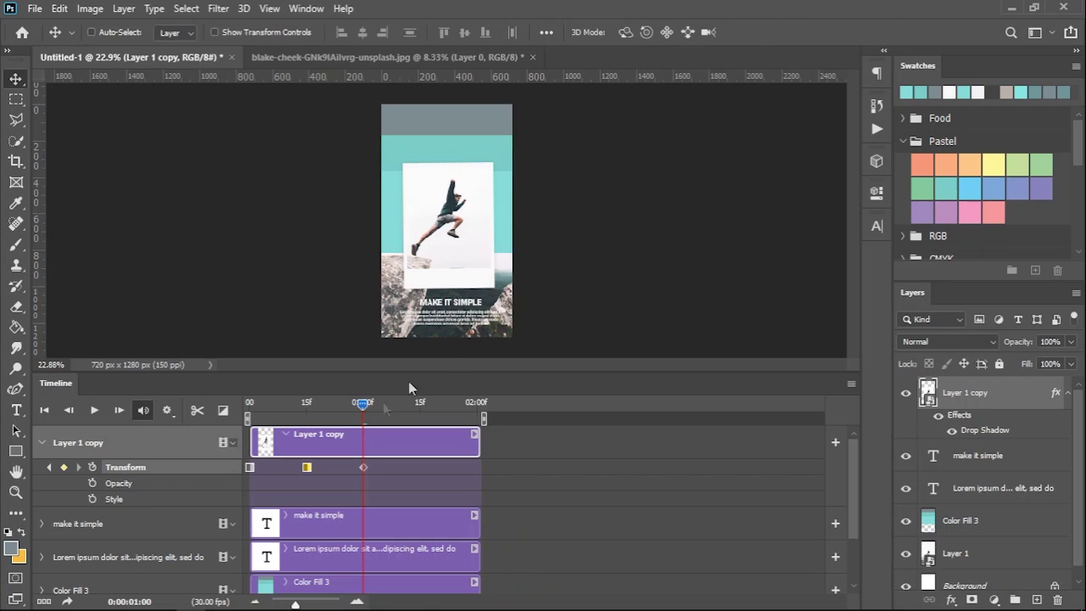
{"action": "right_click", "coordinate": [366, 467]}
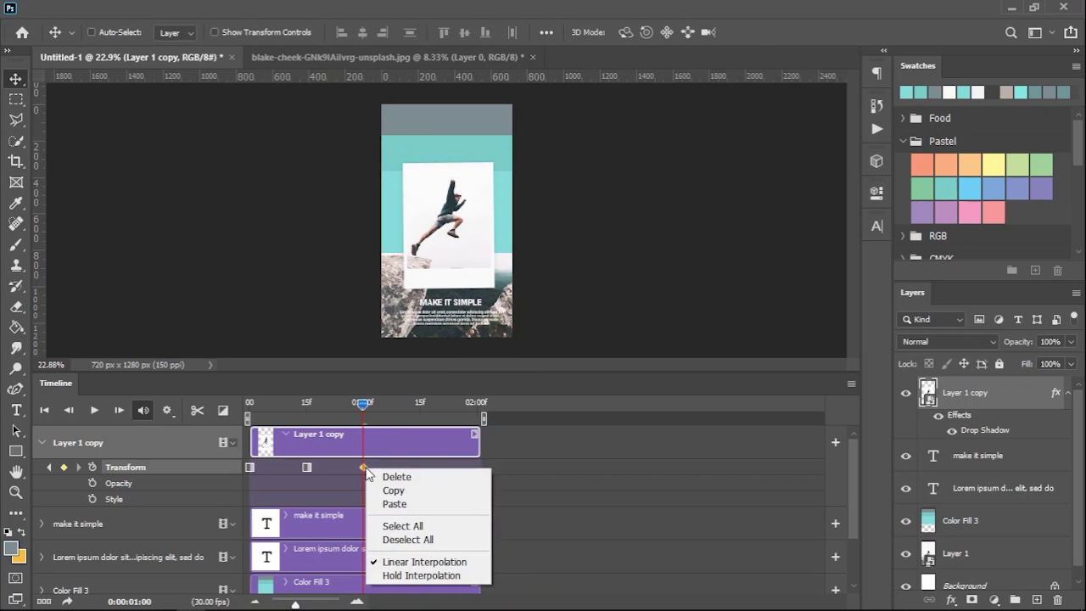
{"action": "left_click", "coordinate": [404, 576]}
{"action": "left_click_drag", "start_coordinate": [366, 408], "coordinate": [420, 408]}
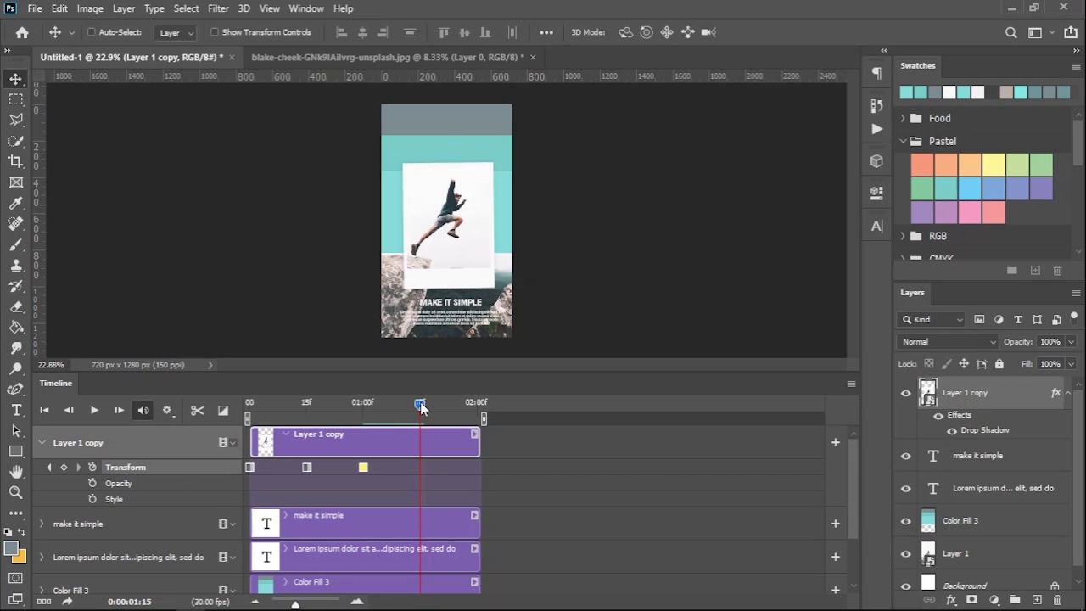
Step: At 1:15, tilt the jumping-man photo about 11.47° as a Hold keyframe
{"action": "key", "text": "ctrl"}
{"action": "key", "text": "ctrl+t"}
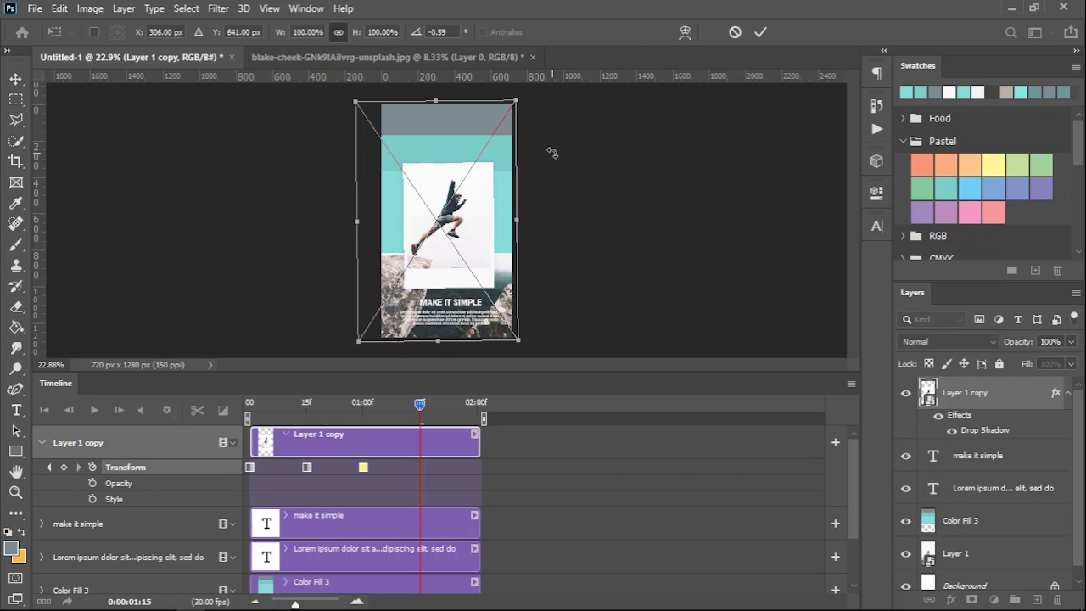
{"action": "left_click_drag", "start_coordinate": [559, 153], "coordinate": [575, 175]}
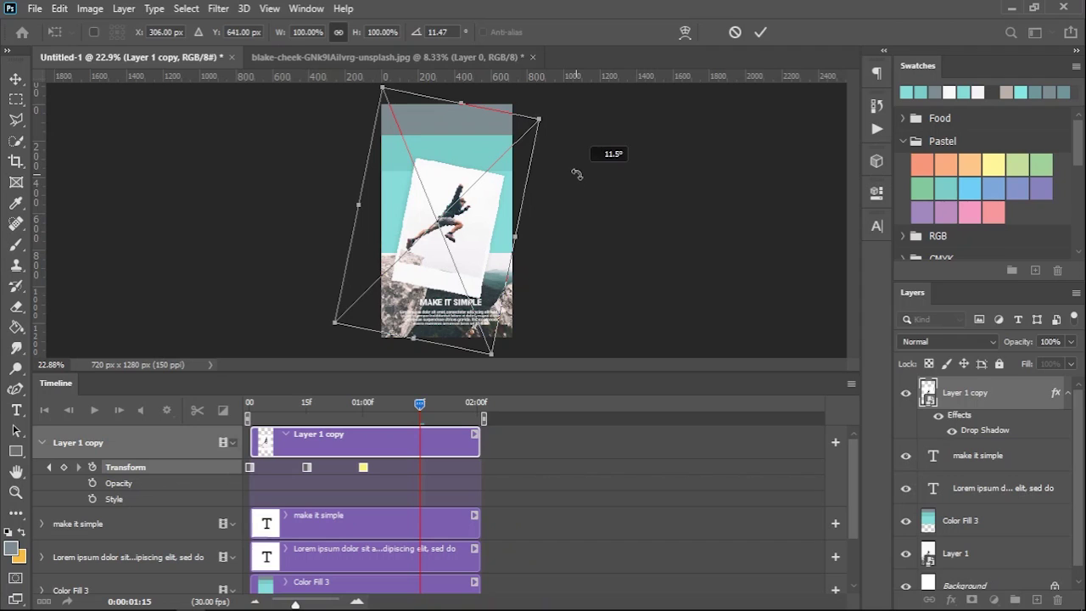
{"action": "left_click", "coordinate": [760, 32]}
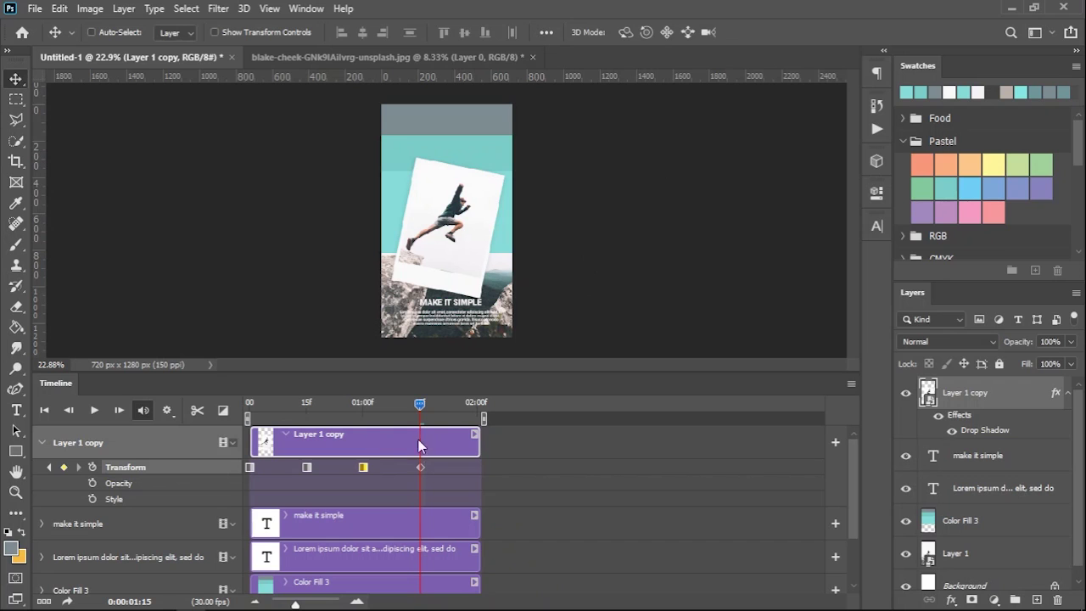
{"action": "right_click", "coordinate": [420, 467]}
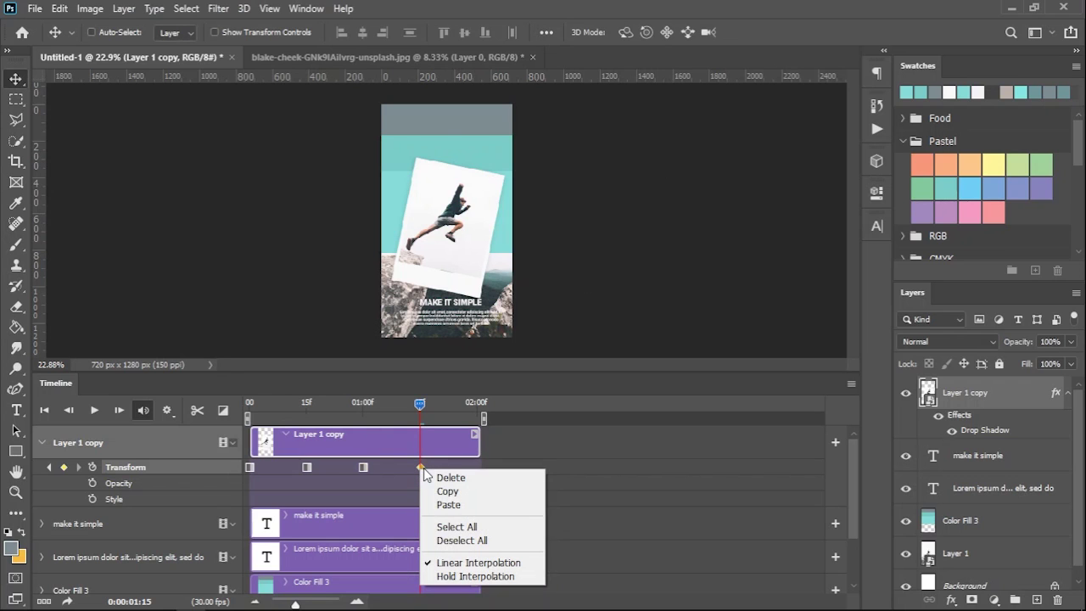
{"action": "left_click", "coordinate": [452, 577]}
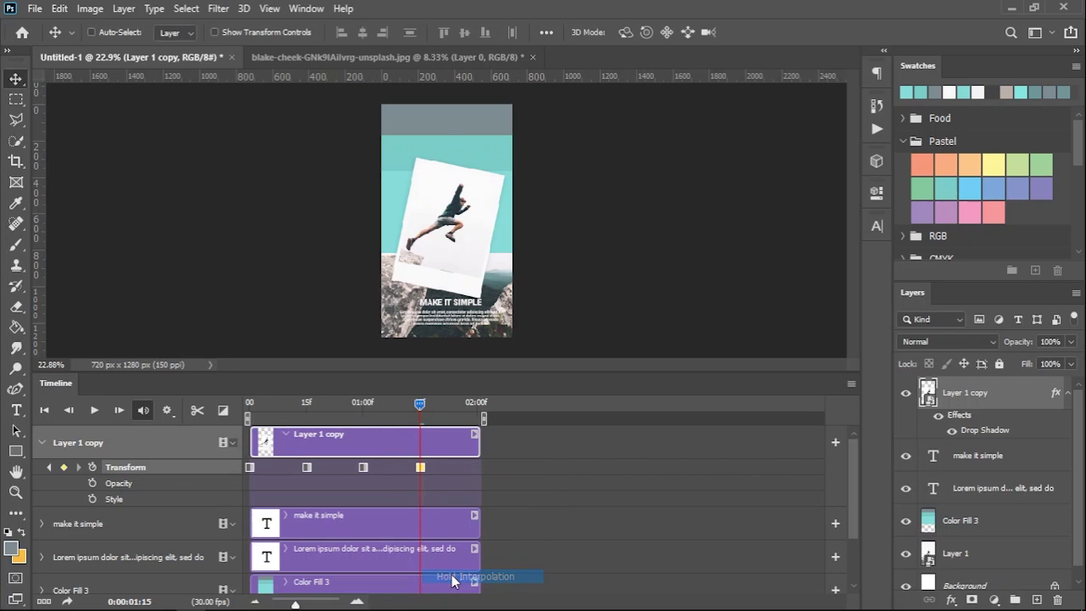
{"action": "left_click_drag", "start_coordinate": [421, 404], "coordinate": [480, 407]}
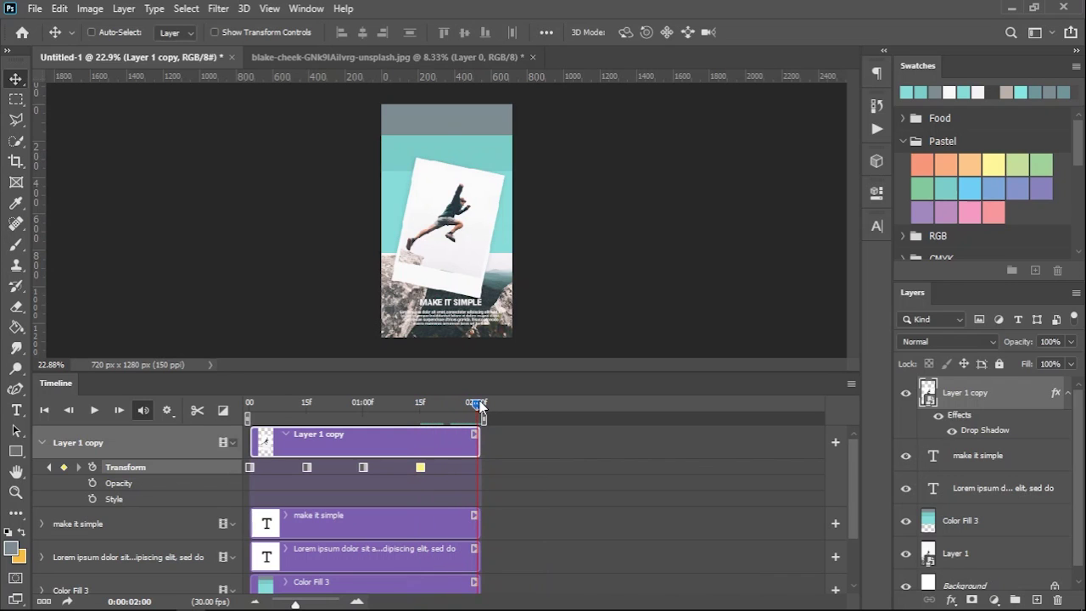
Step: At 2:00, rotate the photo back to about 0° as a Hold keyframe
{"action": "key", "text": "ctrl+t"}
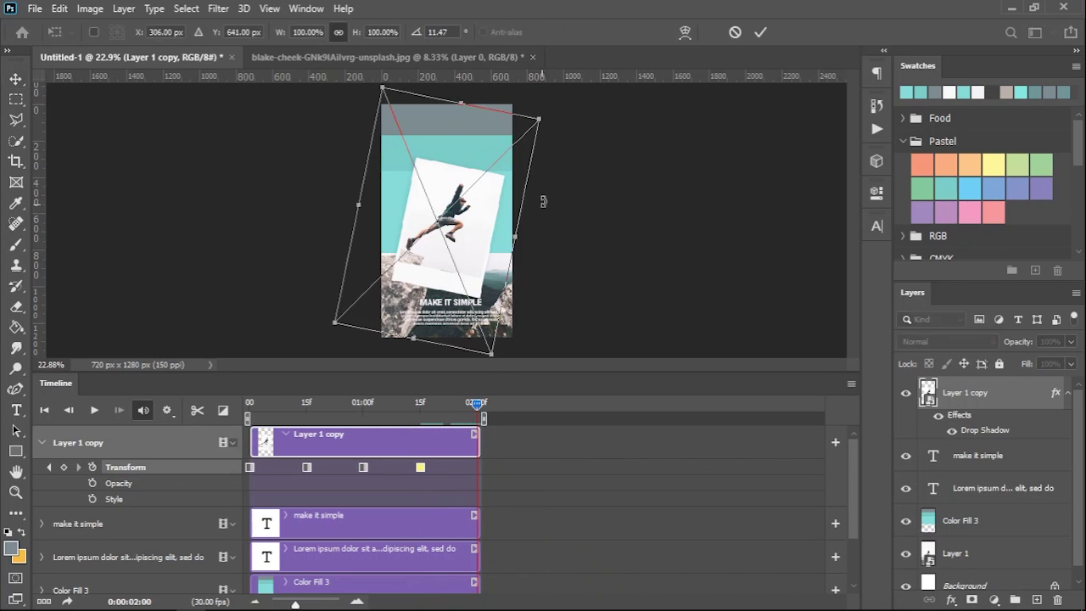
{"action": "left_click_drag", "start_coordinate": [564, 158], "coordinate": [544, 137]}
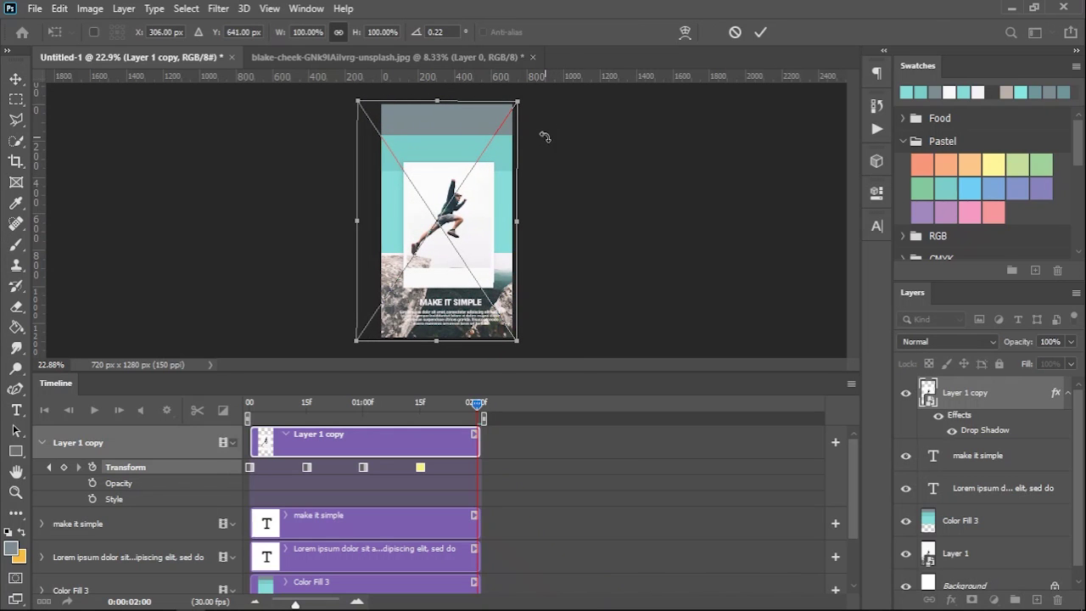
{"action": "left_click", "coordinate": [760, 34]}
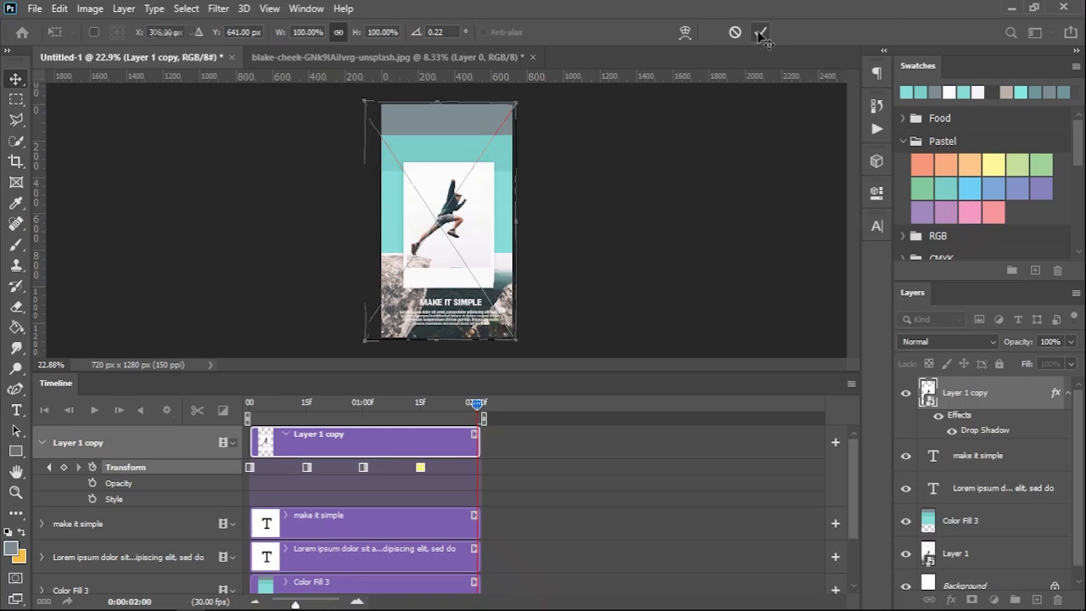
{"action": "right_click", "coordinate": [477, 469]}
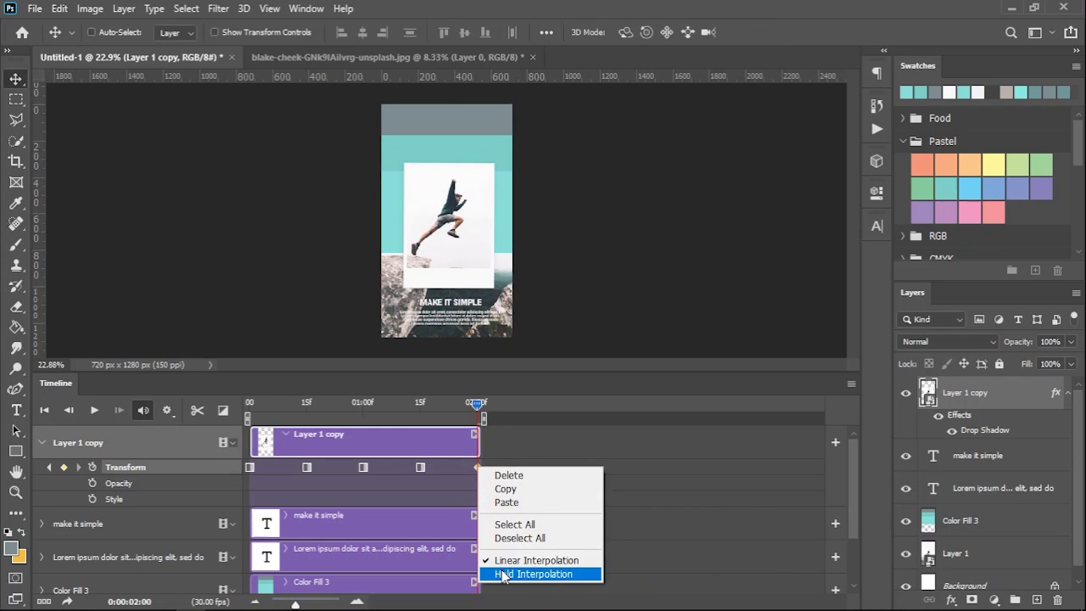
{"action": "left_click", "coordinate": [504, 575]}
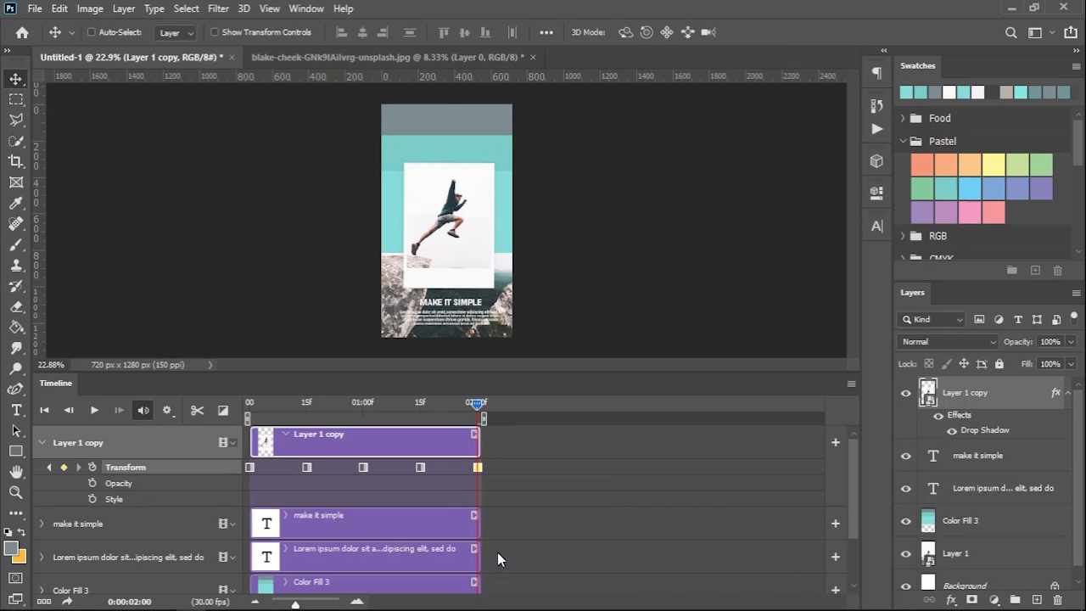
Step: Preview the tilting animation from the first frame, then collapse the photo's property rows
{"action": "left_click_drag", "start_coordinate": [475, 403], "coordinate": [255, 399]}
{"action": "key", "text": "space"}
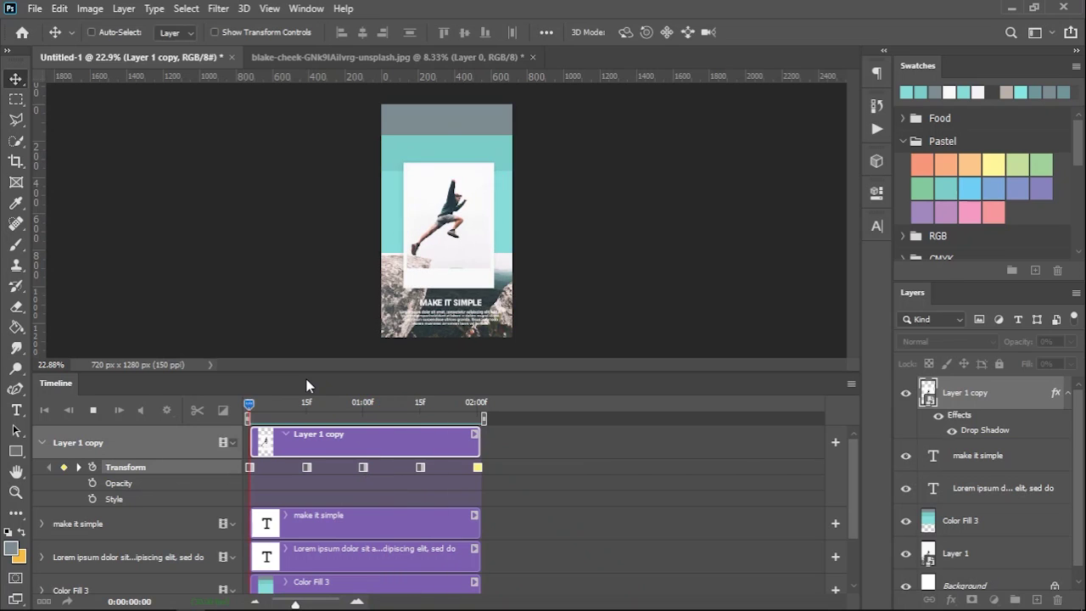
{"action": "key", "text": "space"}
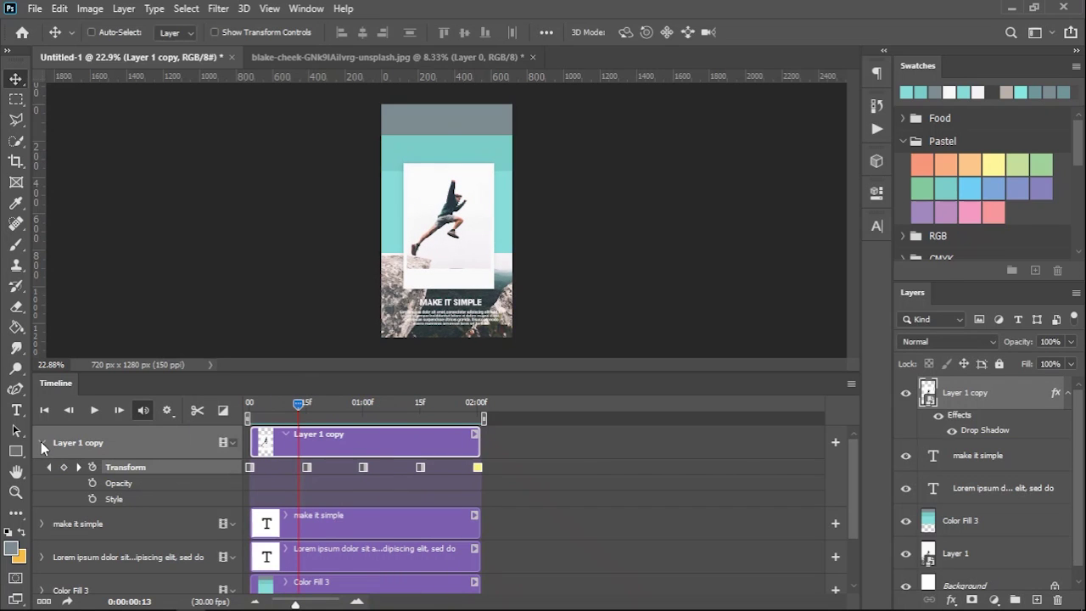
{"action": "left_click", "coordinate": [41, 442]}
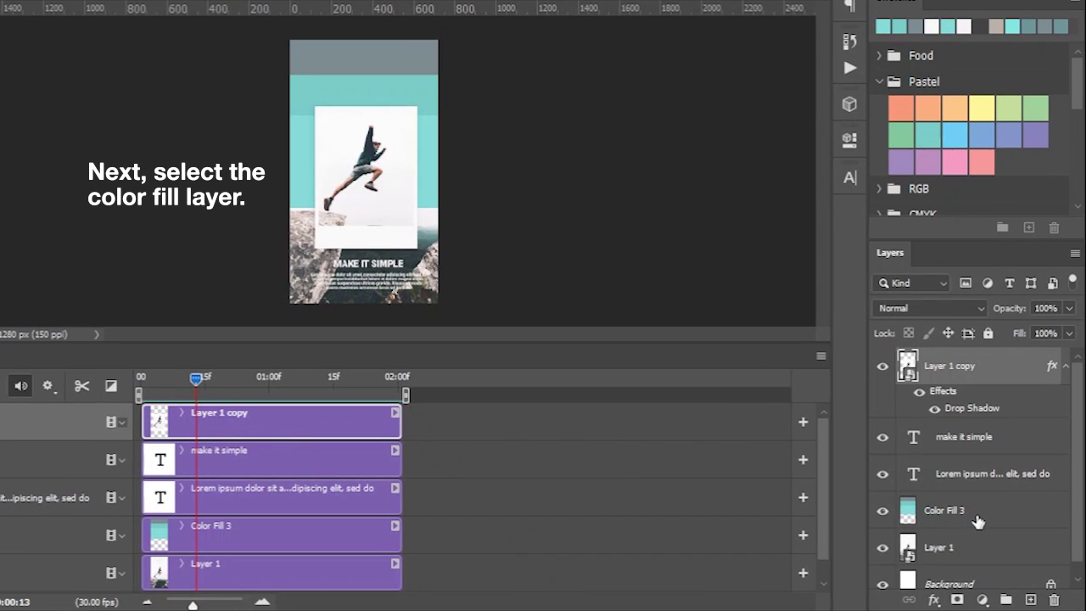
Step: Select Color Fill 3, expand its timeline properties, and return the playhead to 0:00
{"action": "left_click", "coordinate": [980, 520]}
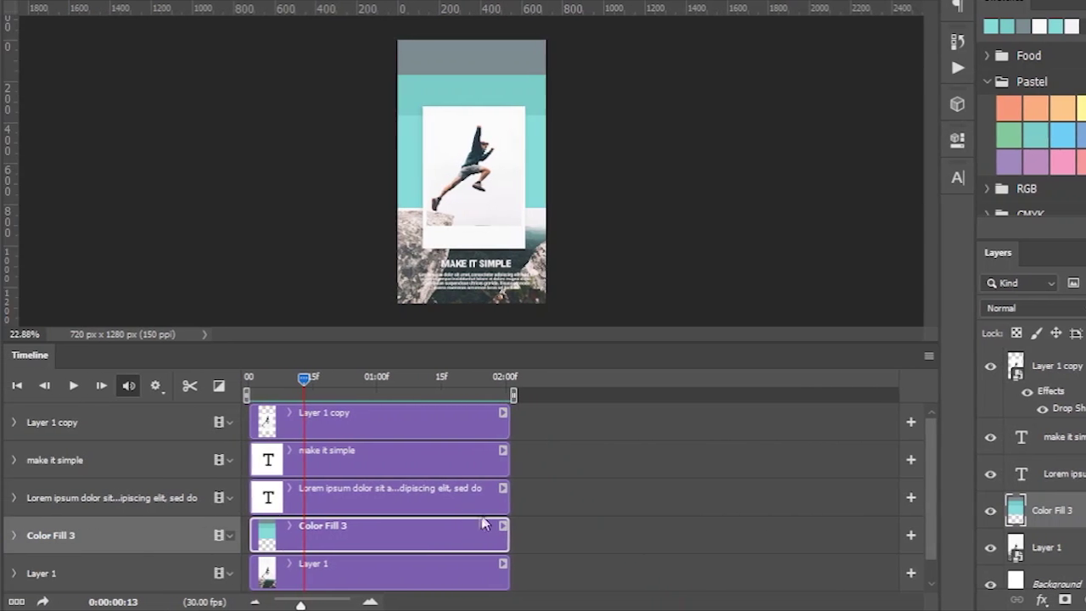
{"action": "left_click_drag", "start_coordinate": [963, 460], "coordinate": [966, 487]}
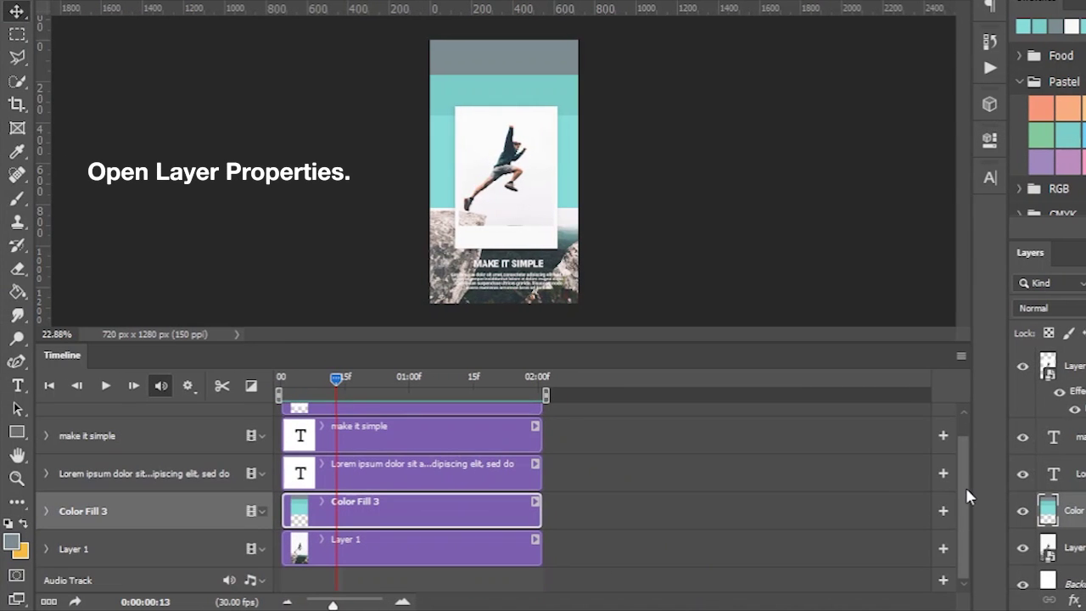
{"action": "left_click", "coordinate": [47, 510]}
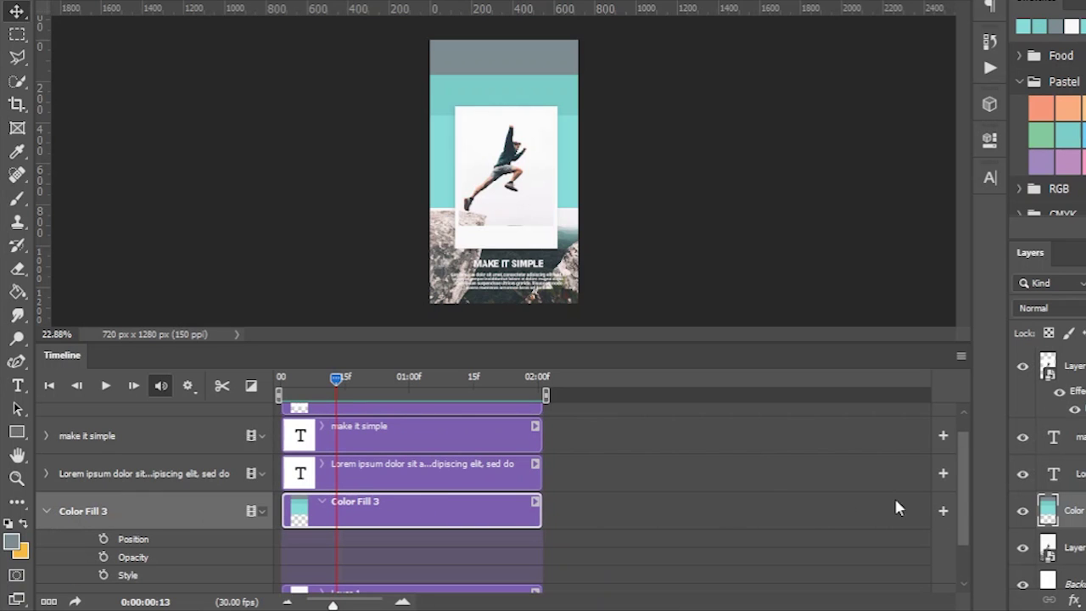
{"action": "left_click_drag", "start_coordinate": [963, 502], "coordinate": [963, 539]}
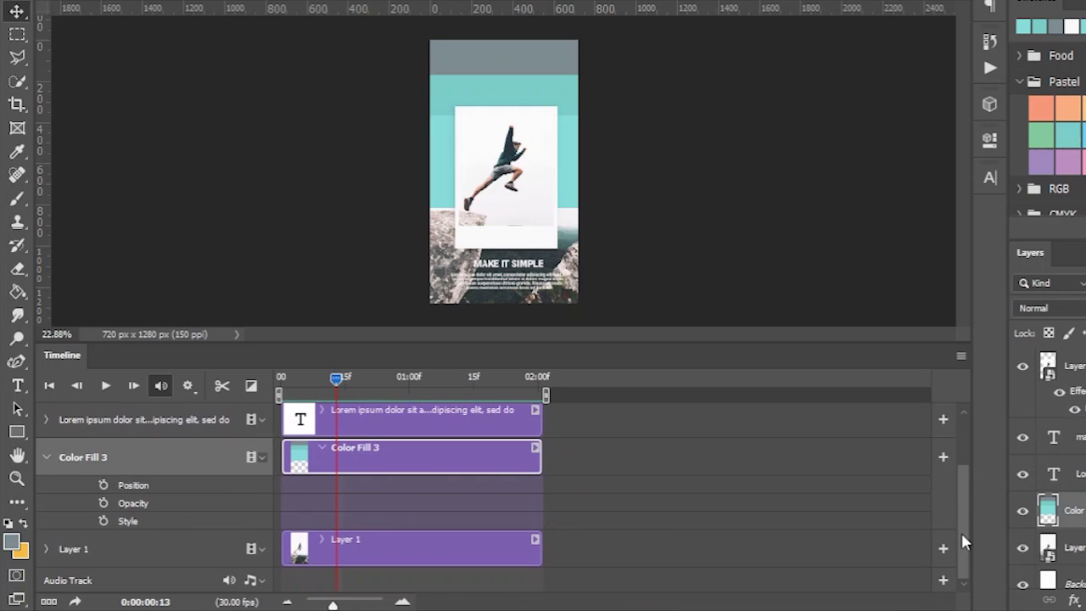
{"action": "left_click_drag", "start_coordinate": [336, 380], "coordinate": [283, 384]}
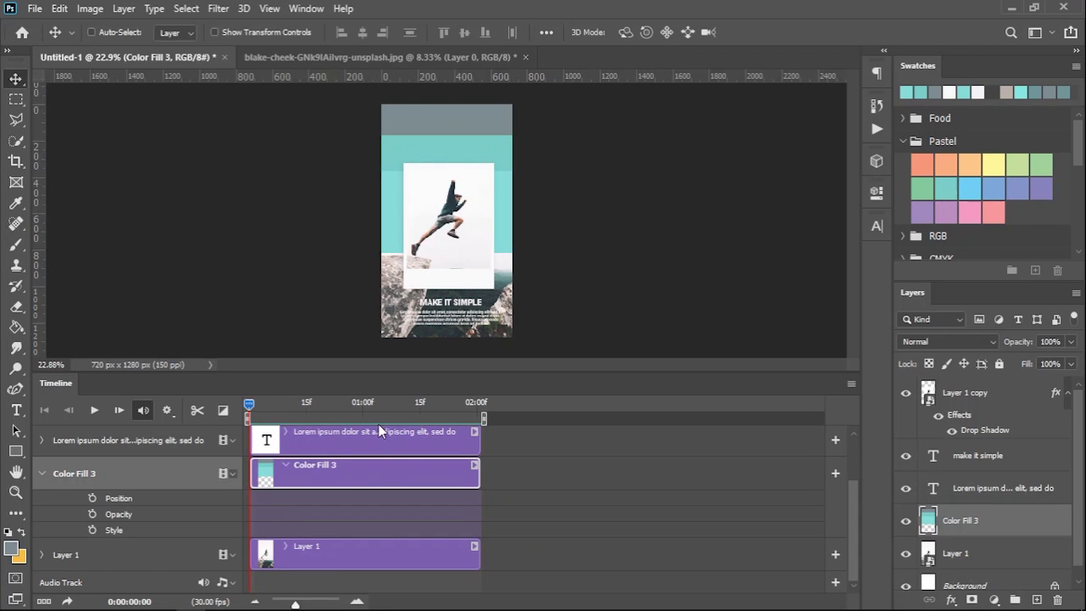
{"action": "key", "text": "ctrl+t"}
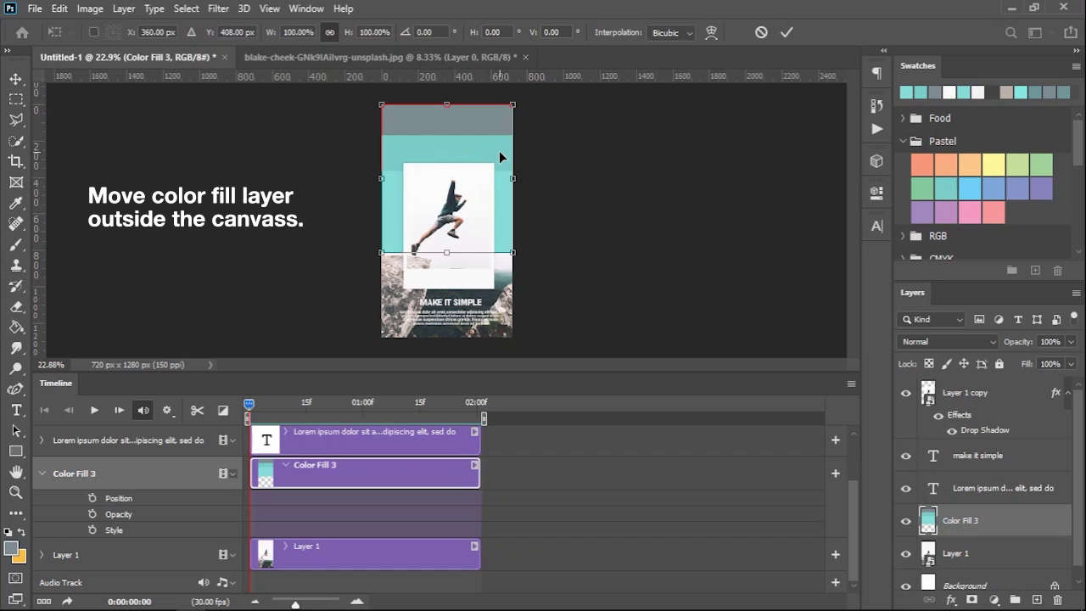
Step: Move the teal Color Fill 3 band above the canvas and set its Position keyframe at 0:00
{"action": "left_click_drag", "start_coordinate": [499, 151], "coordinate": [497, 95]}
{"action": "left_click_drag", "start_coordinate": [496, 152], "coordinate": [493, 105]}
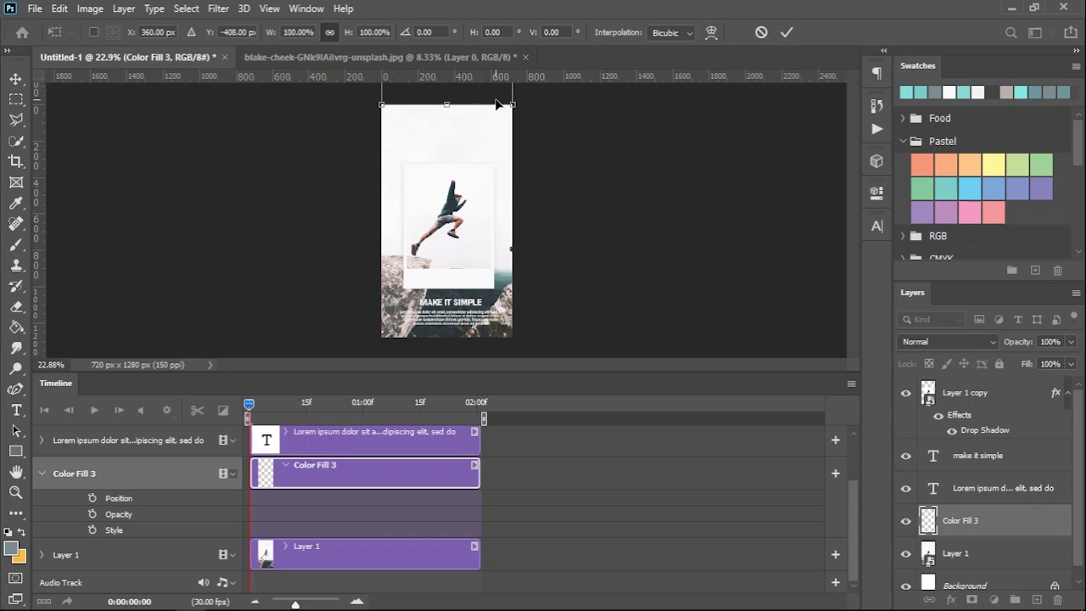
{"action": "left_click", "coordinate": [787, 34]}
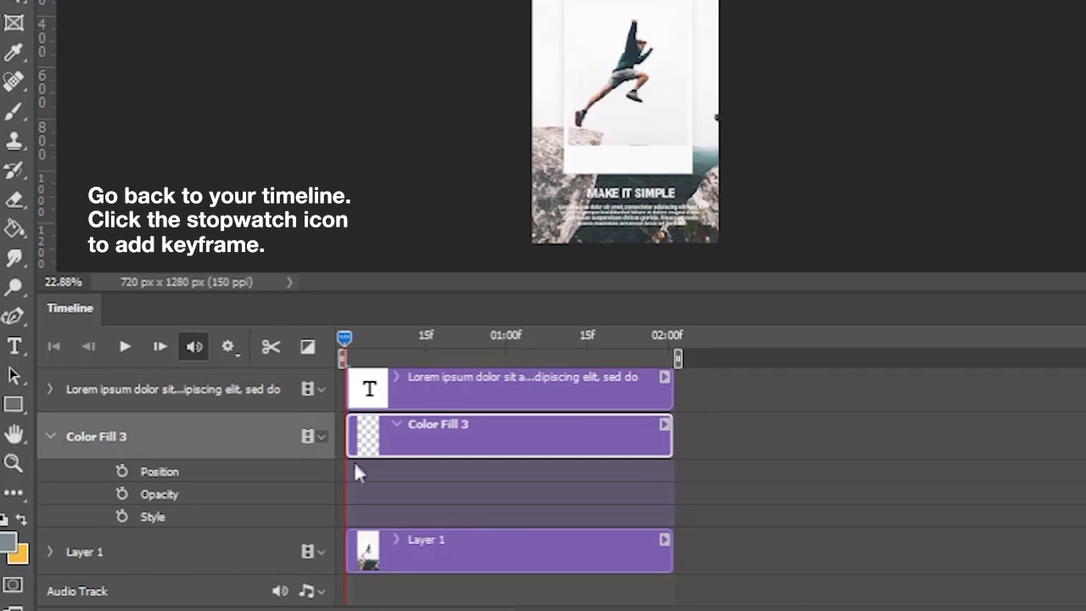
{"action": "left_click", "coordinate": [122, 471]}
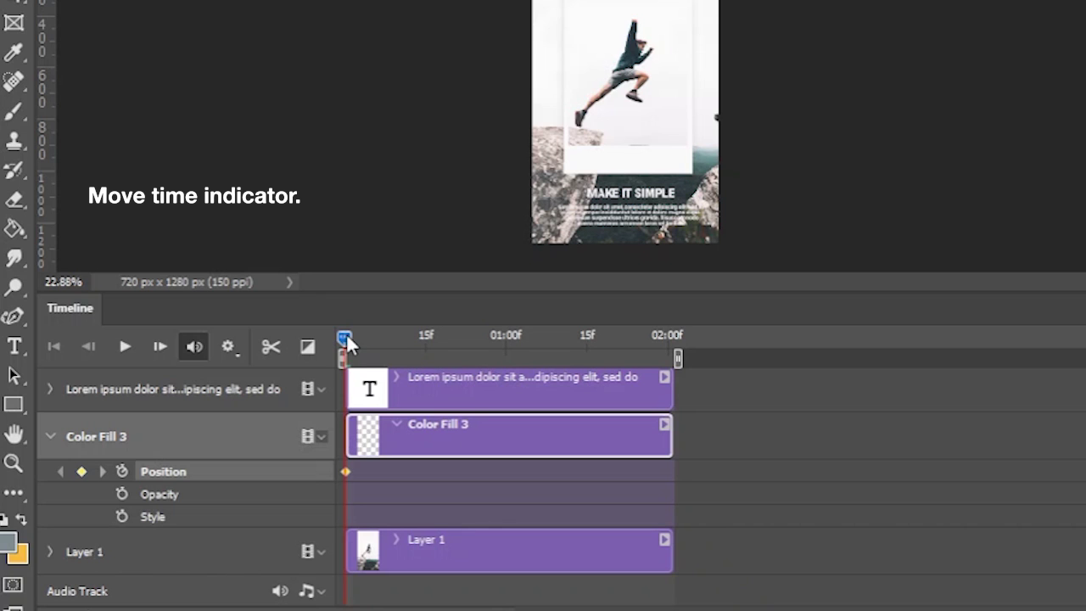
{"action": "left_click_drag", "start_coordinate": [346, 336], "coordinate": [664, 346]}
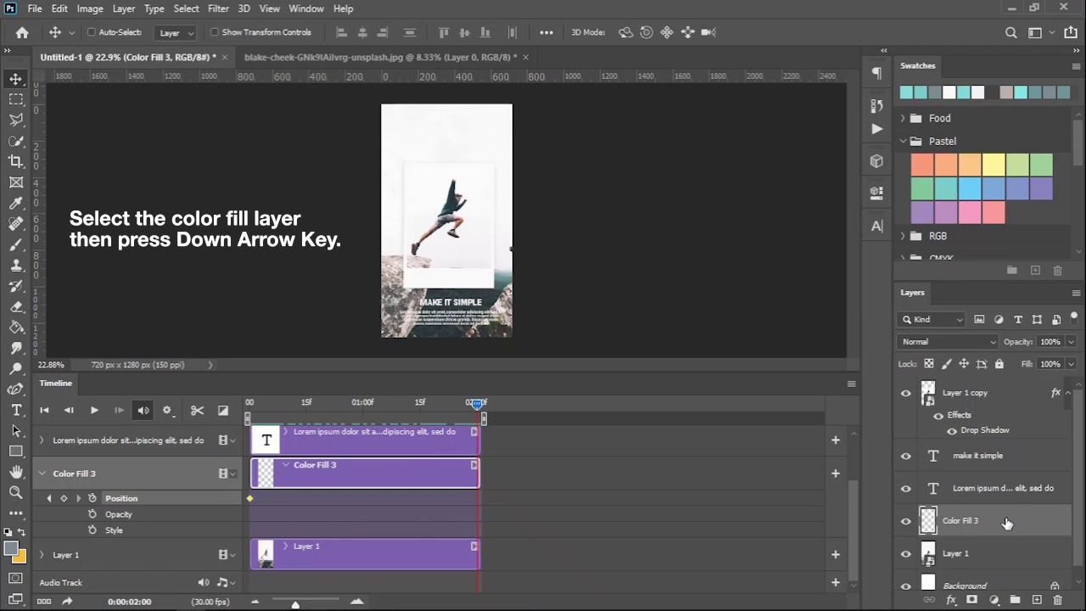
Step: At 2:00, move the colour fill down to the canvas bottom as its end Position keyframe
{"action": "key", "text": "Down"}
{"action": "key", "text": "Down"}
{"action": "key", "text": "Down"}
{"action": "key", "text": "Down"}
{"action": "key", "text": "Down"}
{"action": "key", "text": "shift+Down"}
{"action": "key", "text": "shift+Down"}
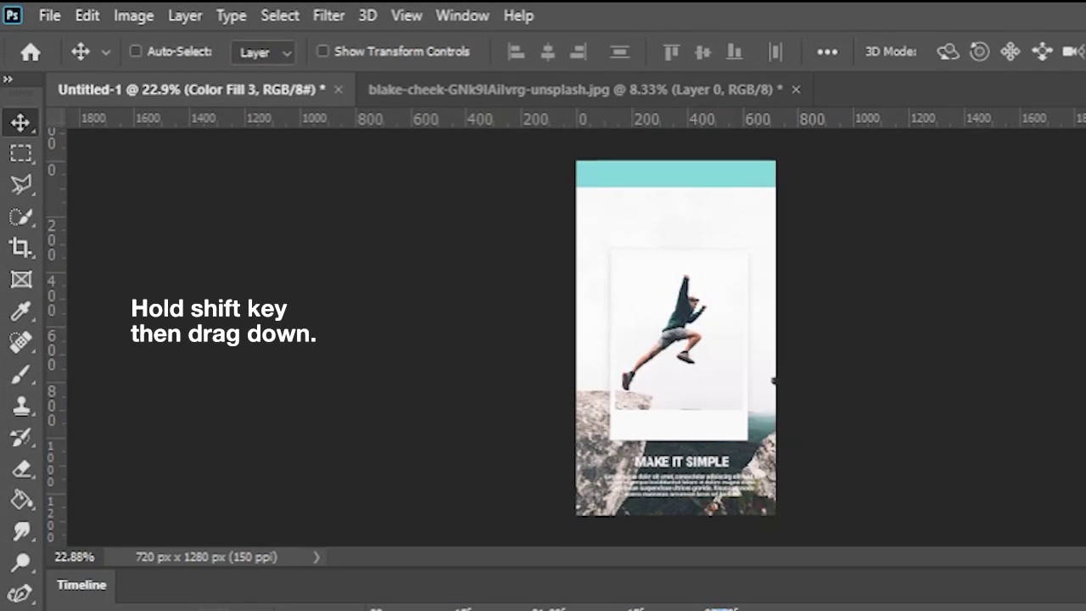
{"action": "key", "text": "shift+Down"}
{"action": "left_click_drag", "start_coordinate": [701, 180], "coordinate": [711, 499]}
{"action": "left_click_drag", "start_coordinate": [766, 304], "coordinate": [768, 500]}
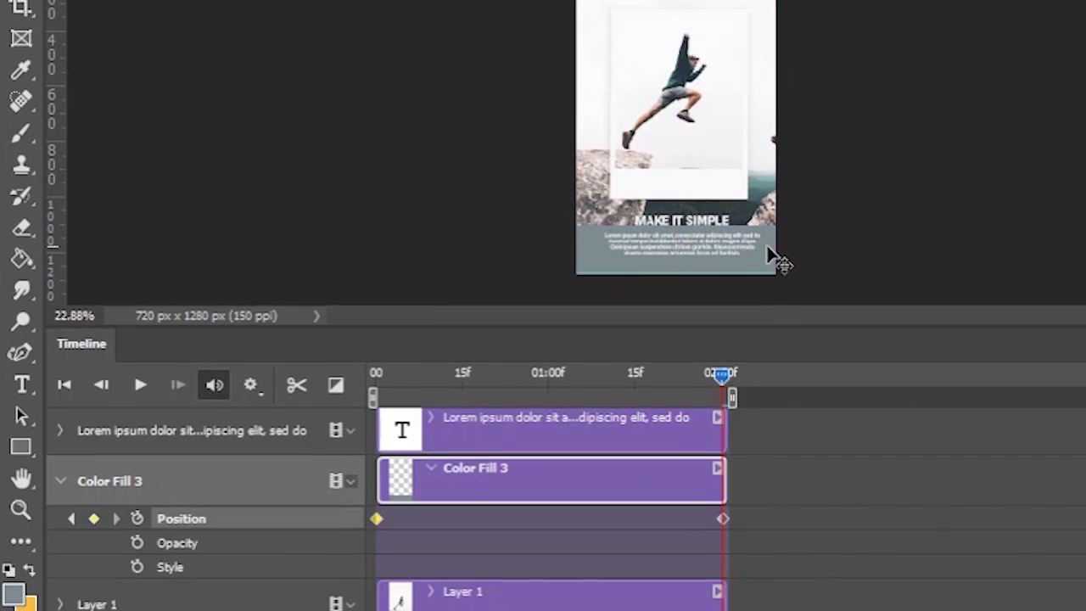
{"action": "left_click_drag", "start_coordinate": [594, 151], "coordinate": [591, 212]}
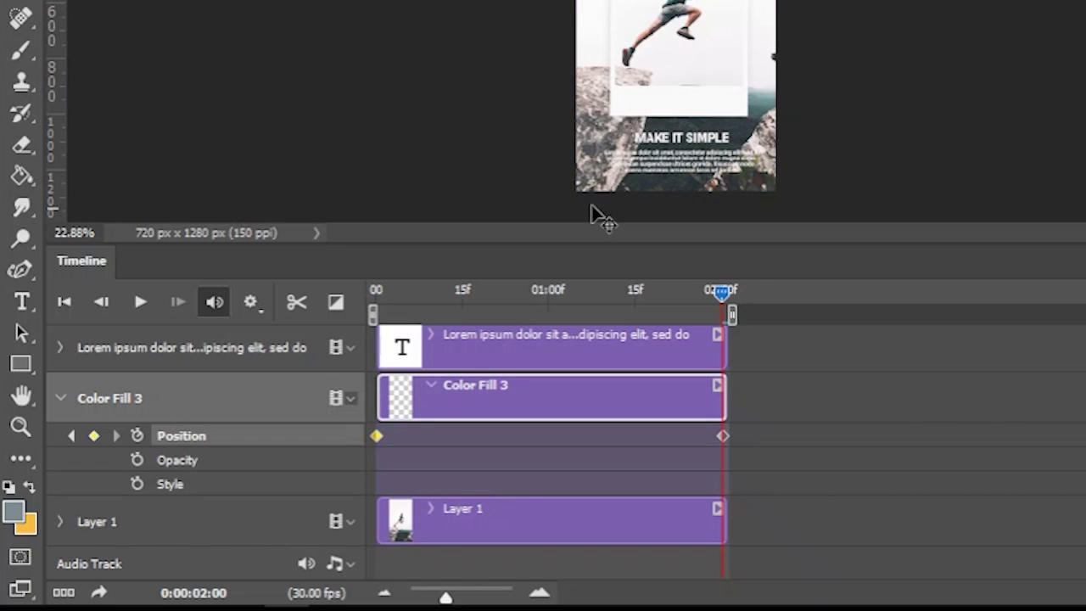
Step: Preview the scrolling colour fill from the first frame and stop playback
{"action": "left_click_drag", "start_coordinate": [719, 292], "coordinate": [330, 277]}
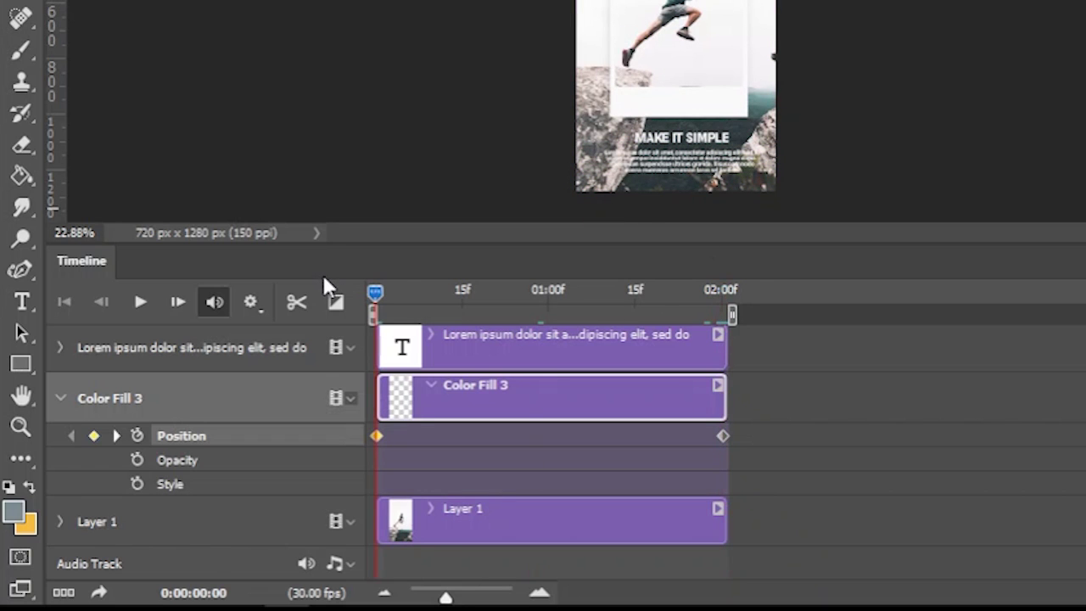
{"action": "left_click", "coordinate": [140, 303]}
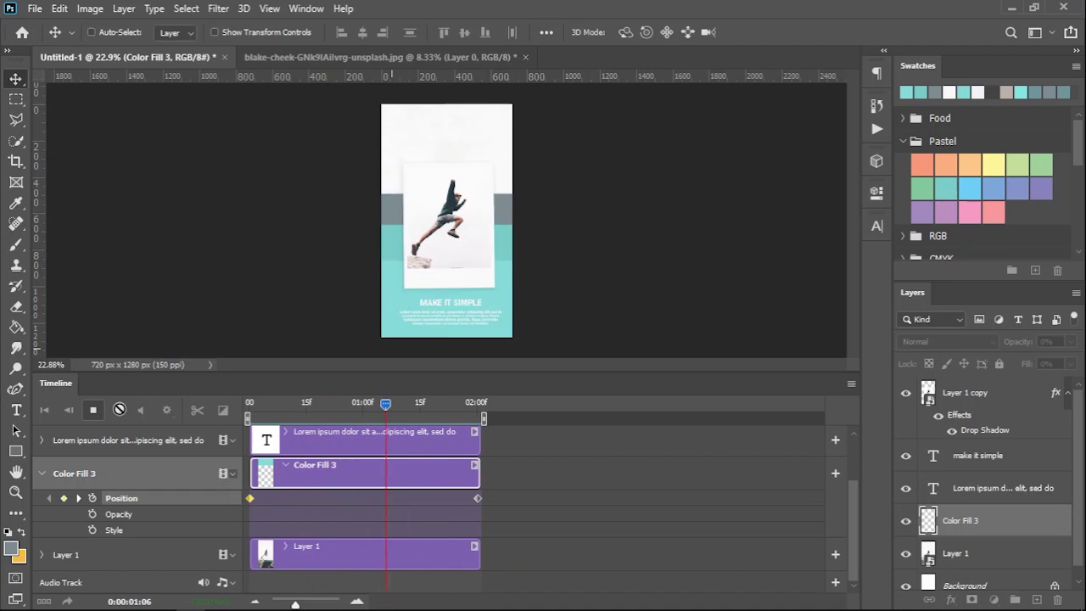
{"action": "key", "text": "space"}
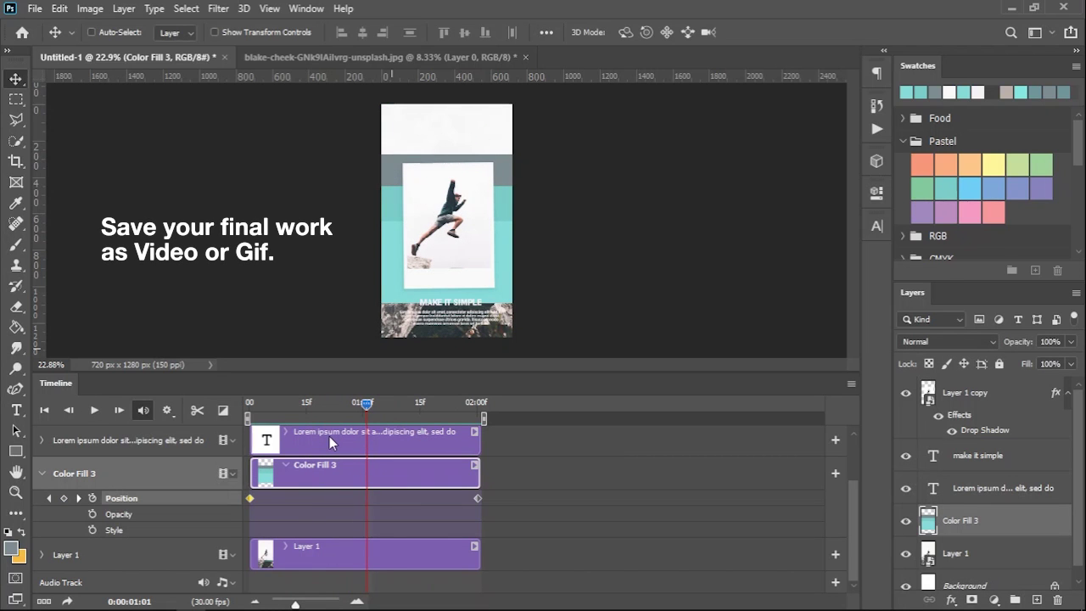
{"action": "left_click", "coordinate": [35, 8]}
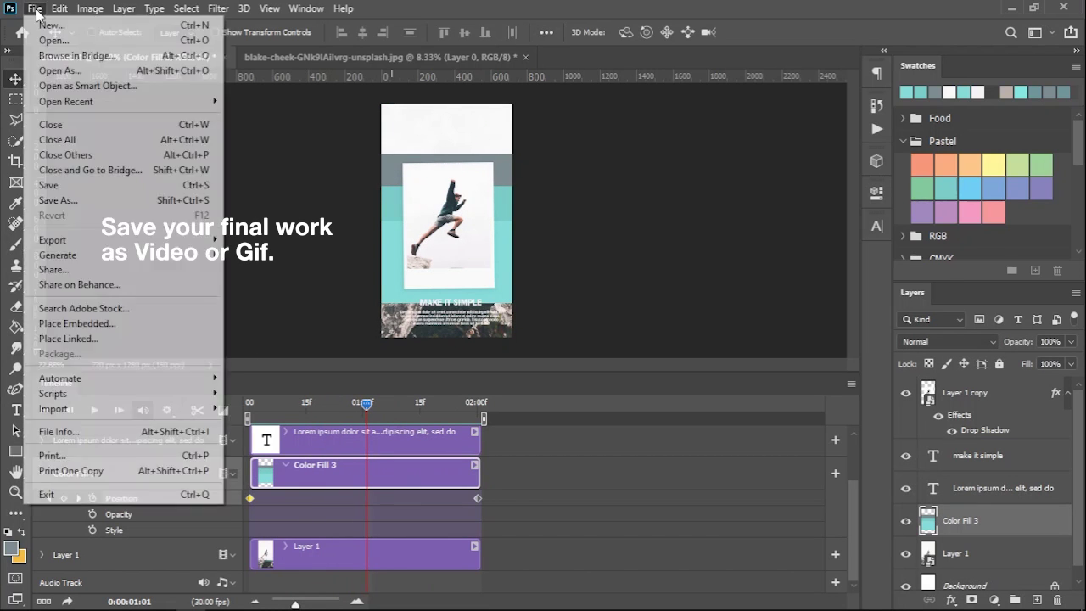
{"action": "mouse_move", "coordinate": [52, 241]}
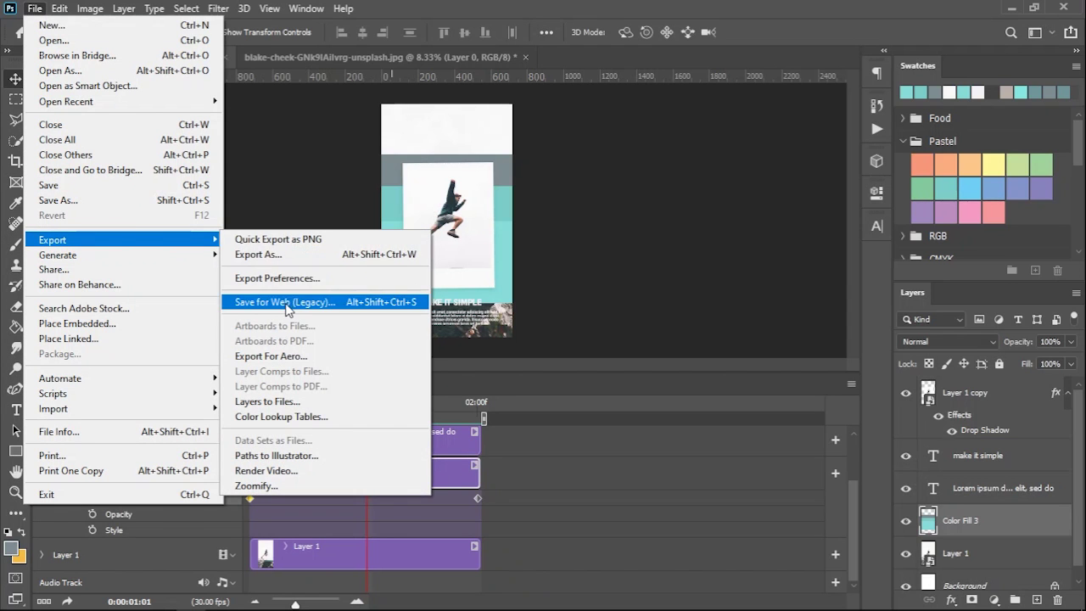
Step: Set the Save for Web export to the GIF 128 Dithered preset with Forever looping
{"action": "left_click", "coordinate": [284, 302]}
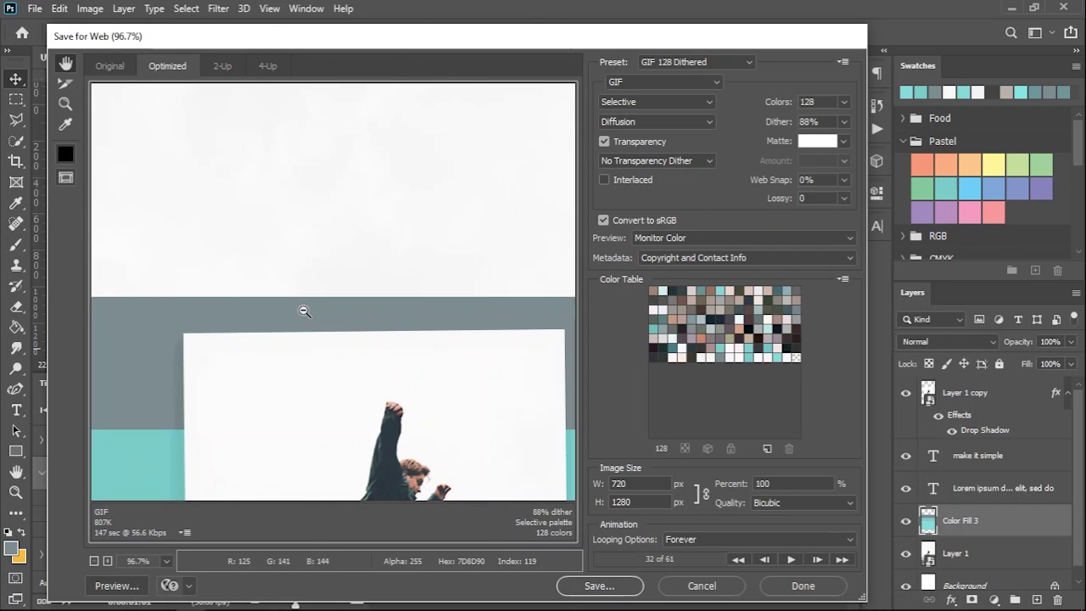
{"action": "left_click", "coordinate": [303, 310], "text": "ctrl+alt"}
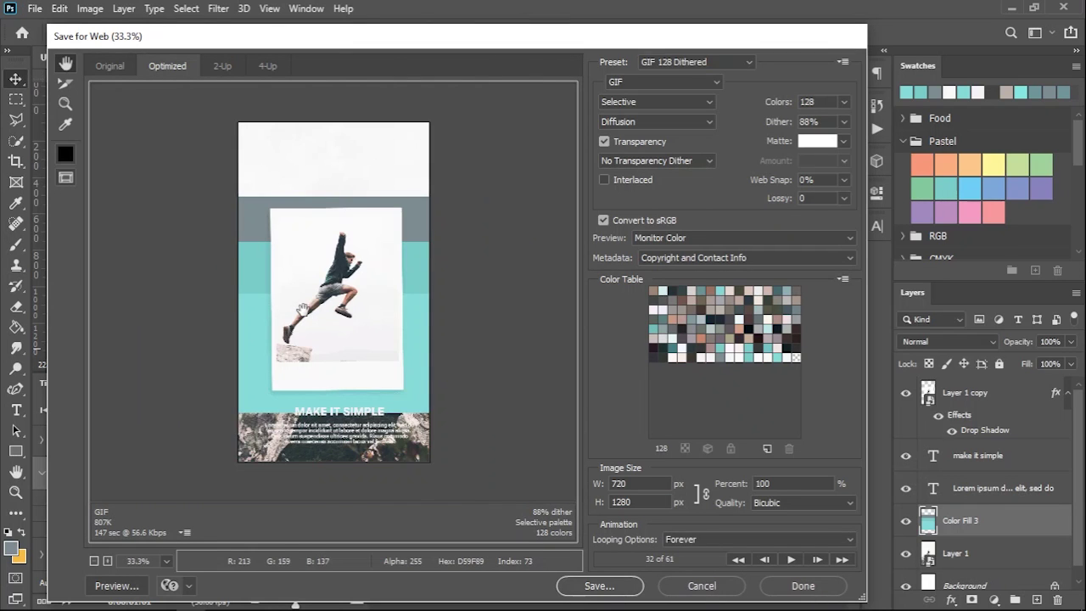
{"action": "left_click", "coordinate": [687, 65]}
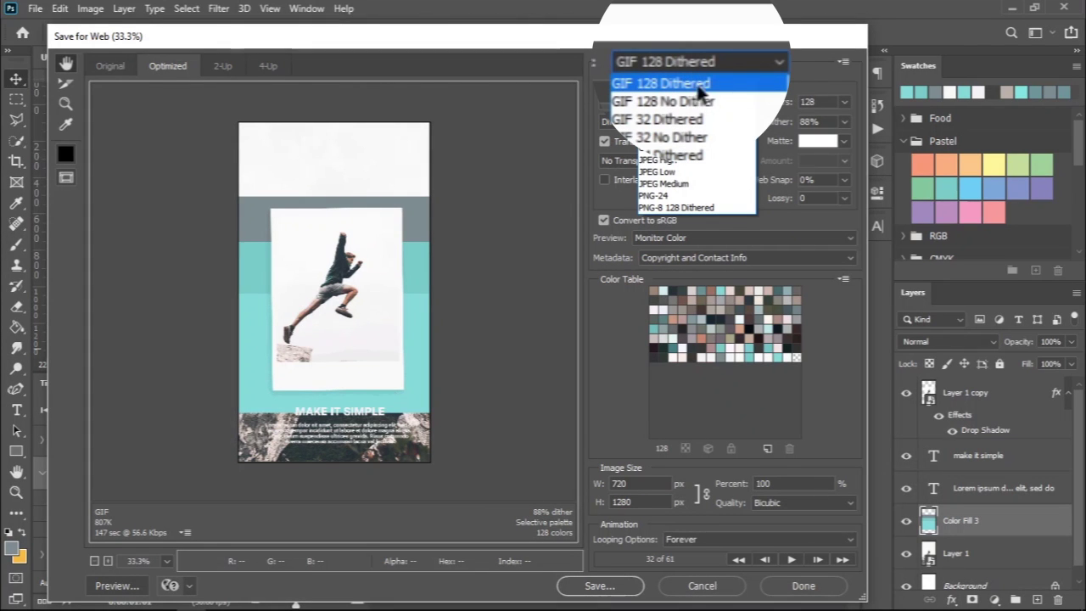
{"action": "left_click", "coordinate": [710, 83]}
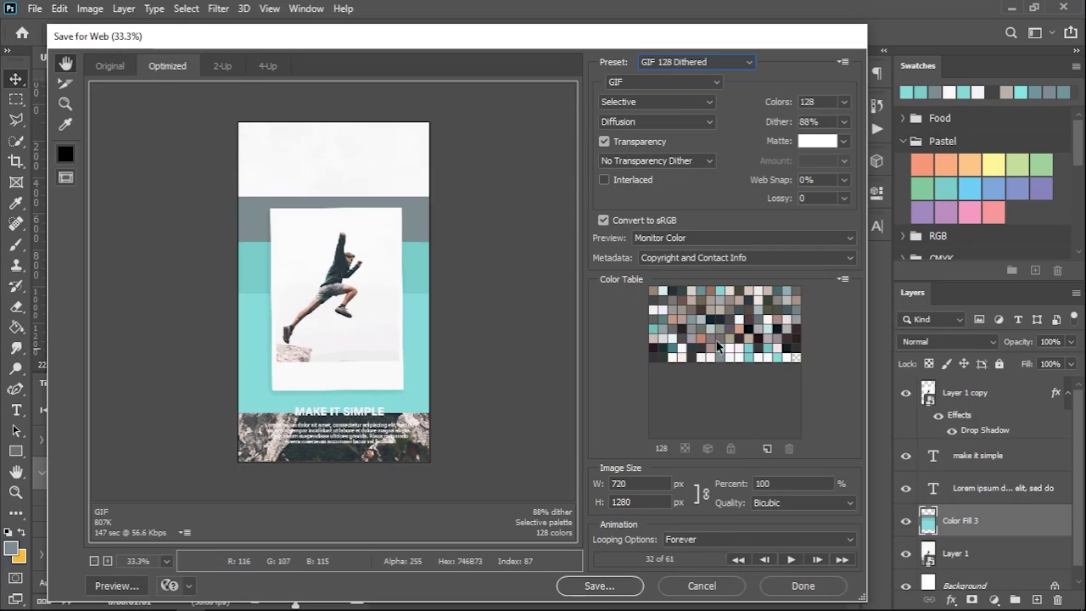
{"action": "left_click", "coordinate": [728, 539]}
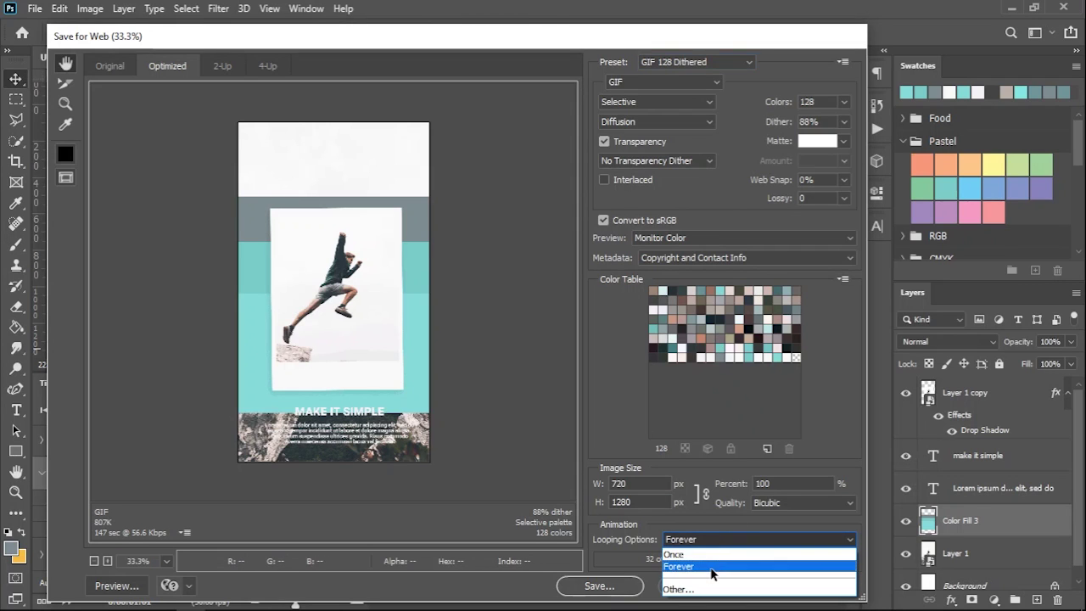
{"action": "left_click", "coordinate": [712, 566]}
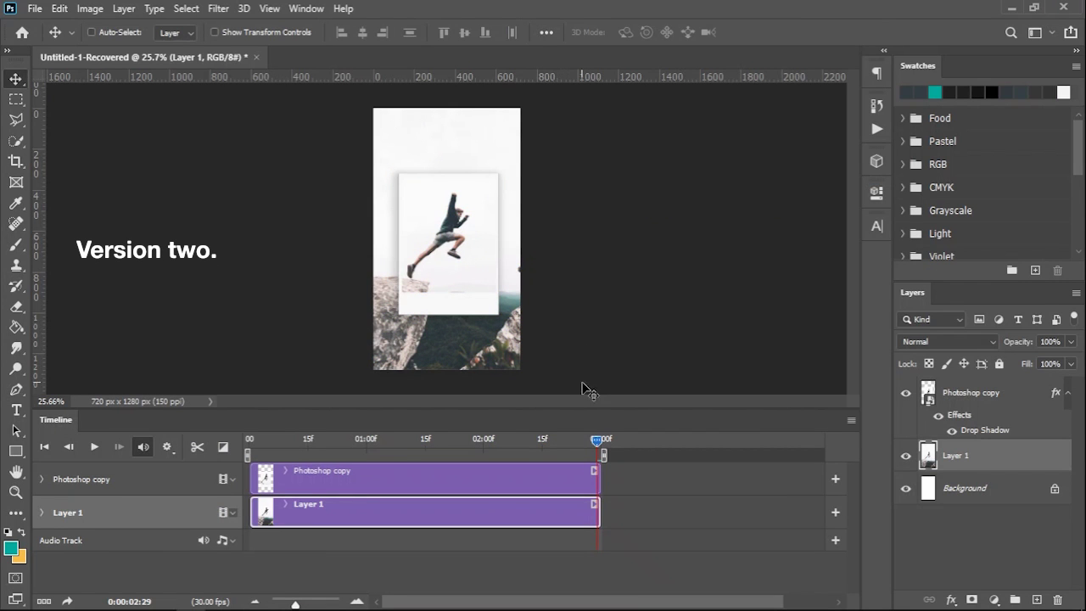
Step: Trim both timeline clips to 02:00 and hide the Photoshop copy frame layer
{"action": "left_click_drag", "start_coordinate": [599, 480], "coordinate": [486, 467]}
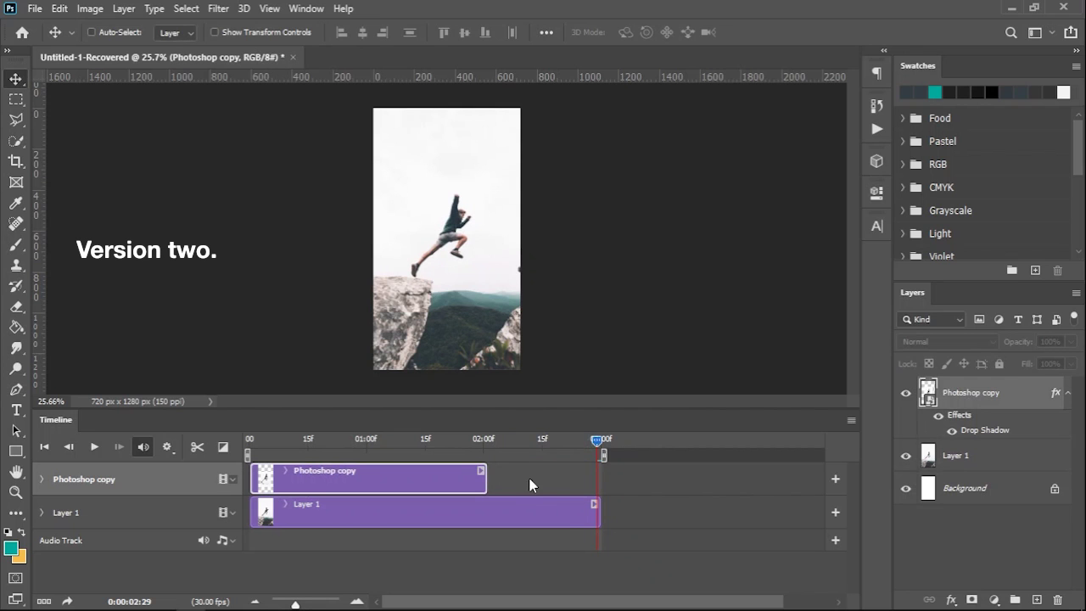
{"action": "left_click_drag", "start_coordinate": [598, 512], "coordinate": [486, 512]}
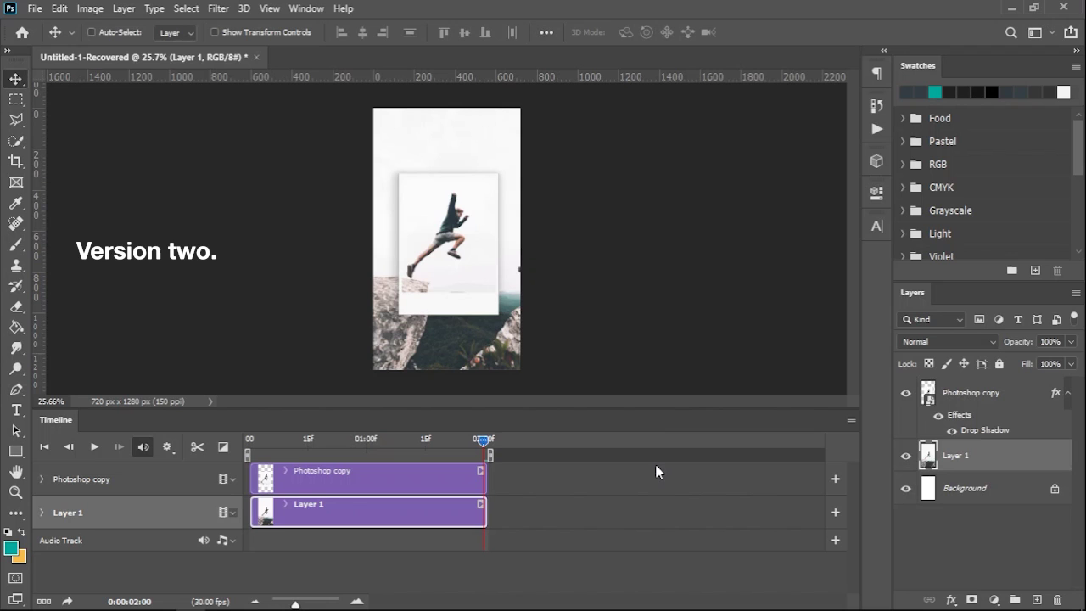
{"action": "left_click", "coordinate": [905, 395]}
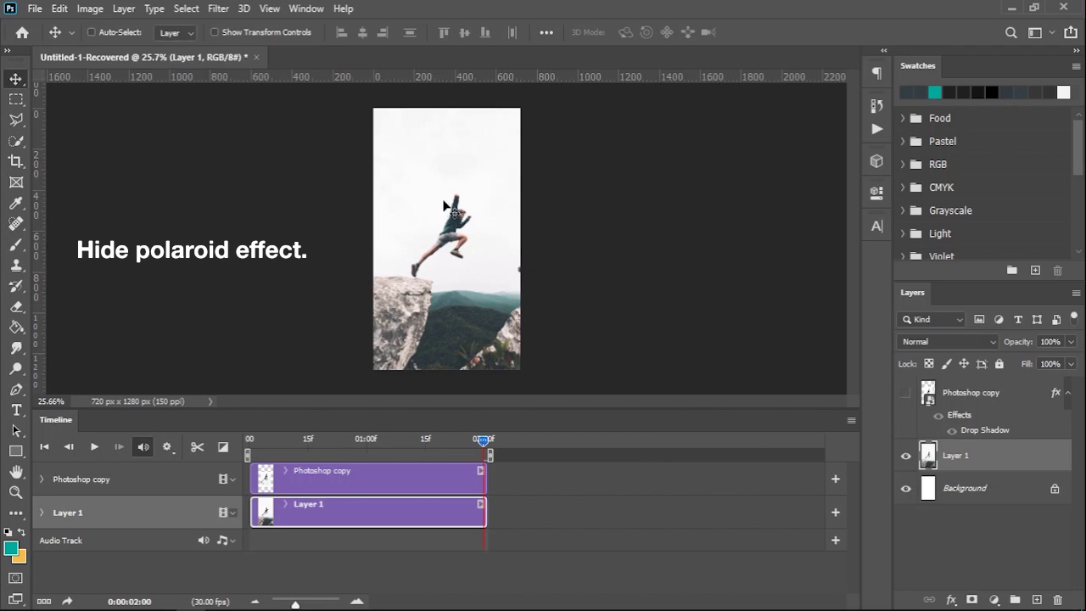
Step: Write PEACE near the top of the photo and Alt-drag a duplicate just beneath it
{"action": "key", "text": "t"}
{"action": "left_click_drag", "start_coordinate": [403, 134], "coordinate": [493, 191]}
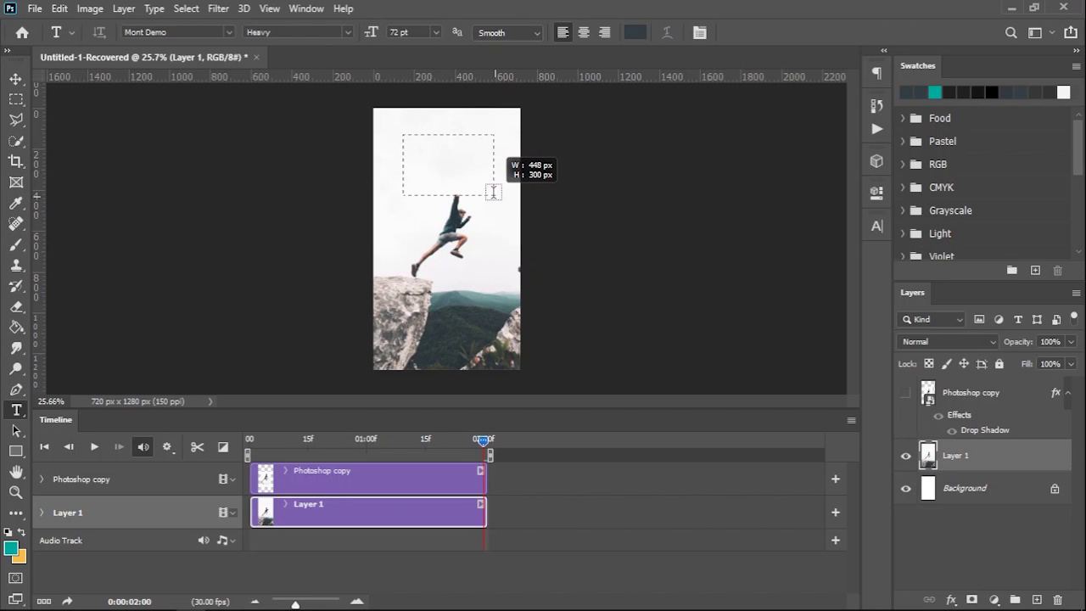
{"action": "left_click_drag", "start_coordinate": [493, 192], "coordinate": [494, 195]}
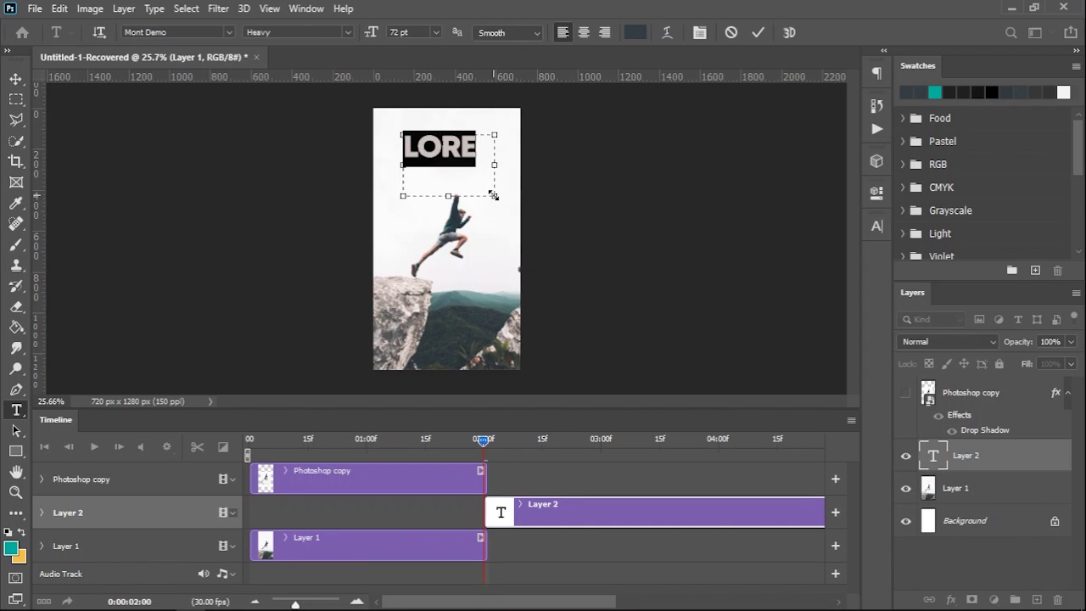
{"action": "type", "text": "PEAC"}
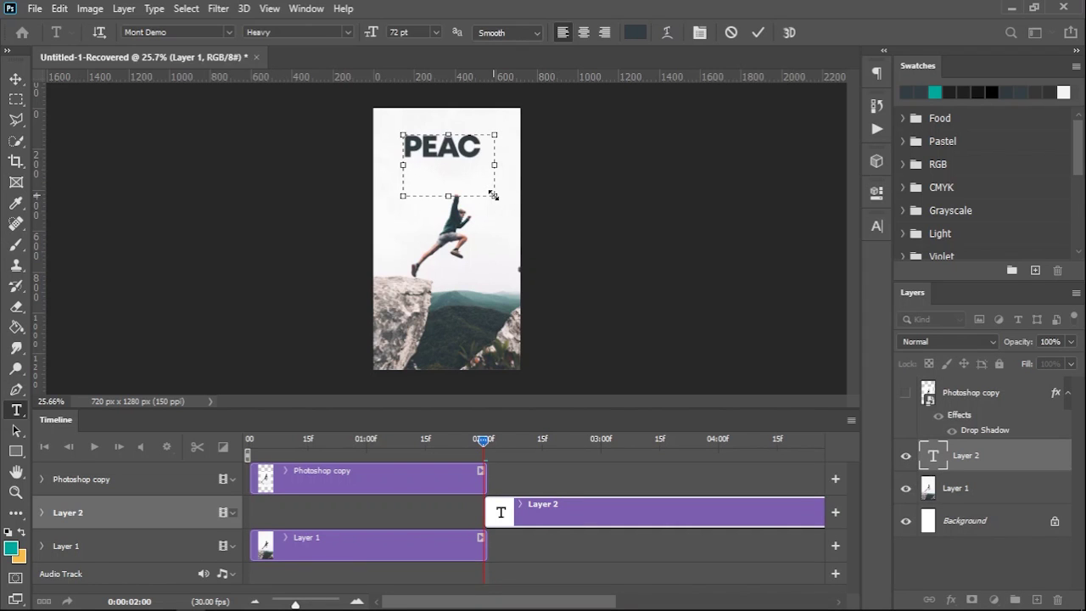
{"action": "left_click_drag", "start_coordinate": [495, 162], "coordinate": [506, 163]}
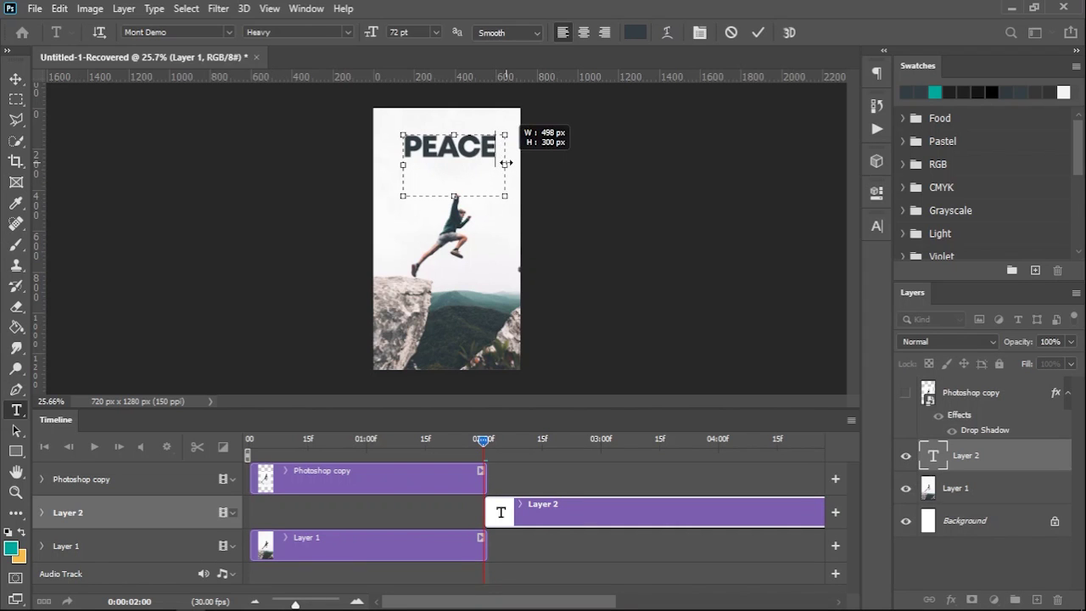
{"action": "left_click", "coordinate": [758, 33]}
{"action": "key", "text": "v"}
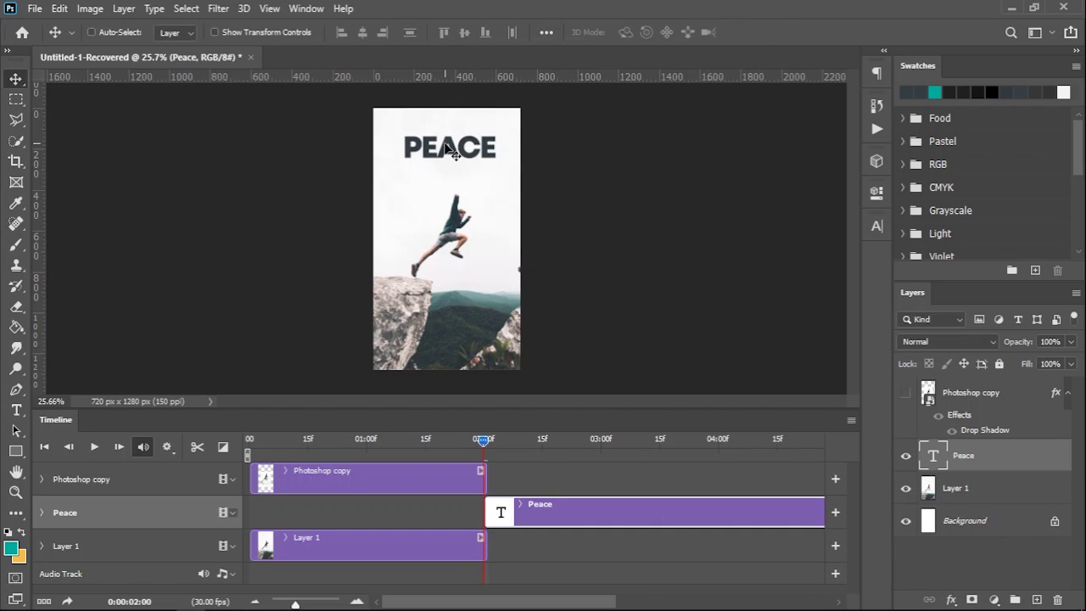
{"action": "left_click_drag", "start_coordinate": [449, 150], "coordinate": [446, 147]}
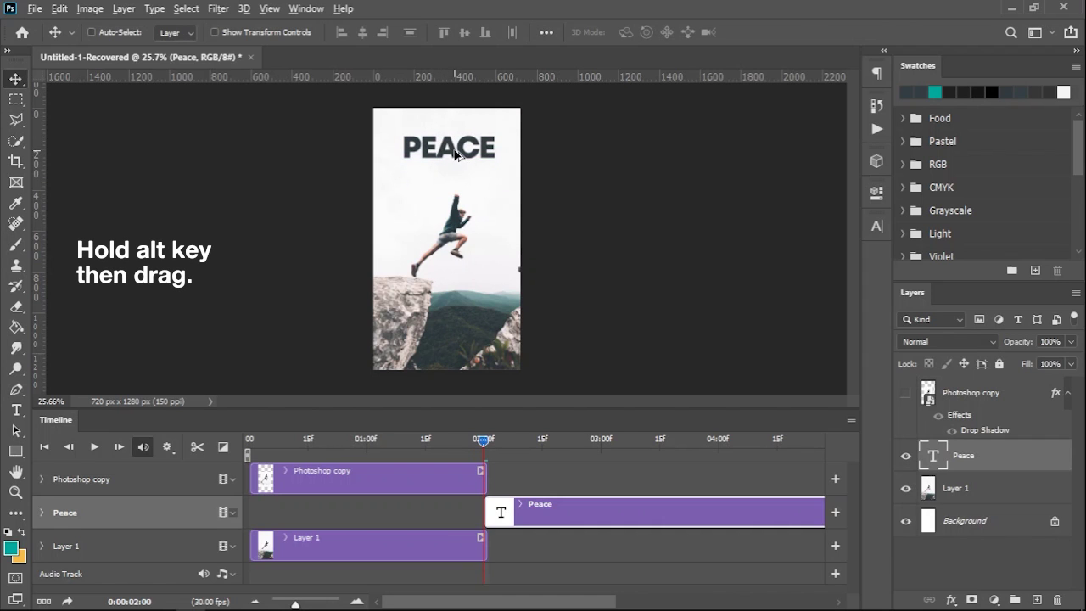
{"action": "left_click_drag", "start_coordinate": [454, 153], "coordinate": [458, 180]}
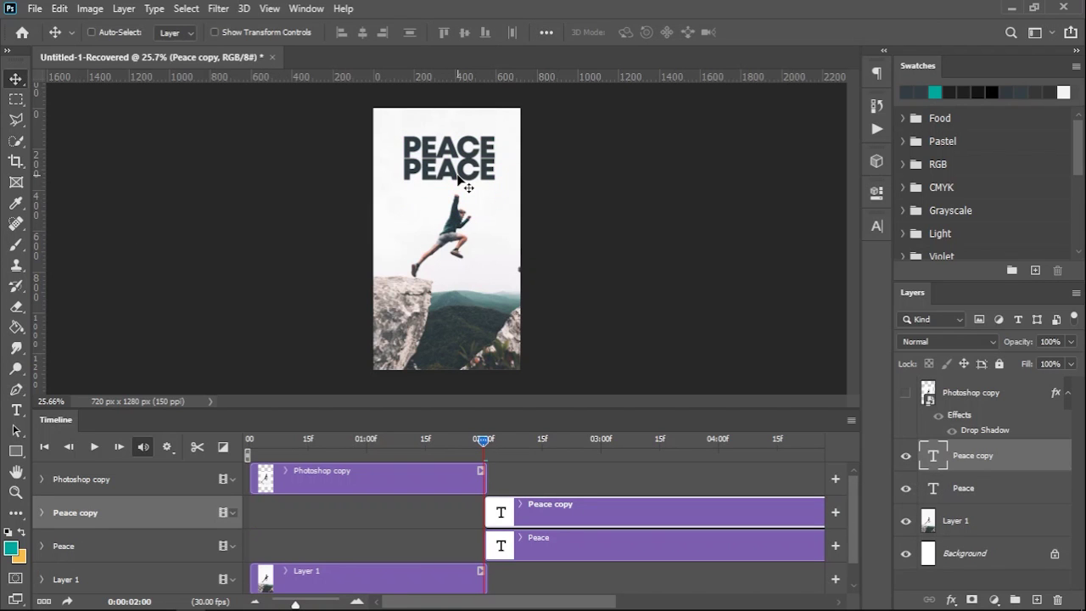
Step: Give Peace copy 0% fill opacity and a 2 px dark #323d42 outside stroke
{"action": "double_click", "coordinate": [1046, 460]}
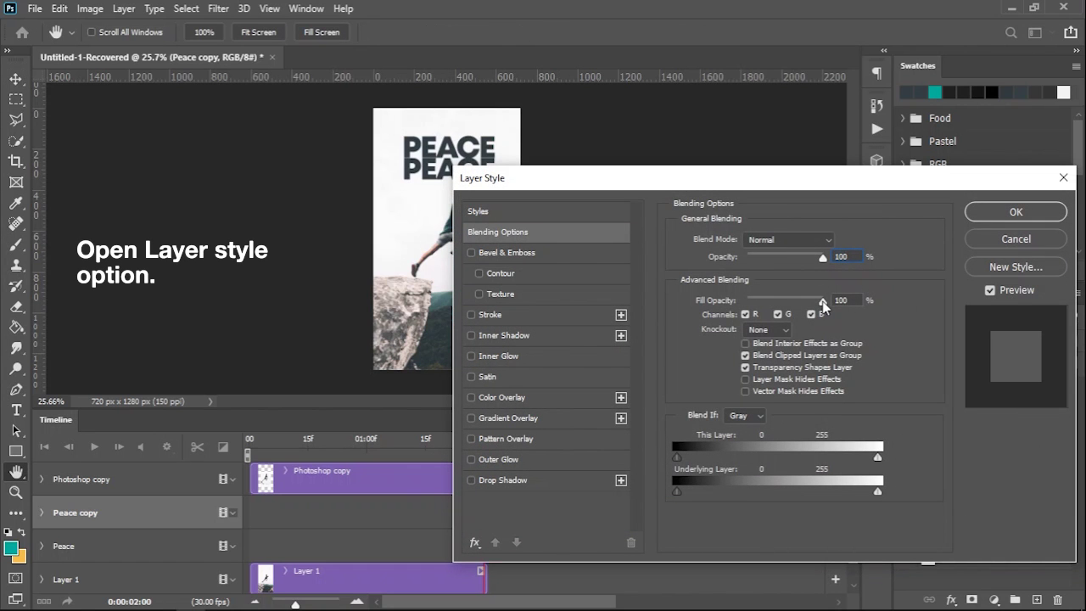
{"action": "left_click_drag", "start_coordinate": [823, 302], "coordinate": [726, 302]}
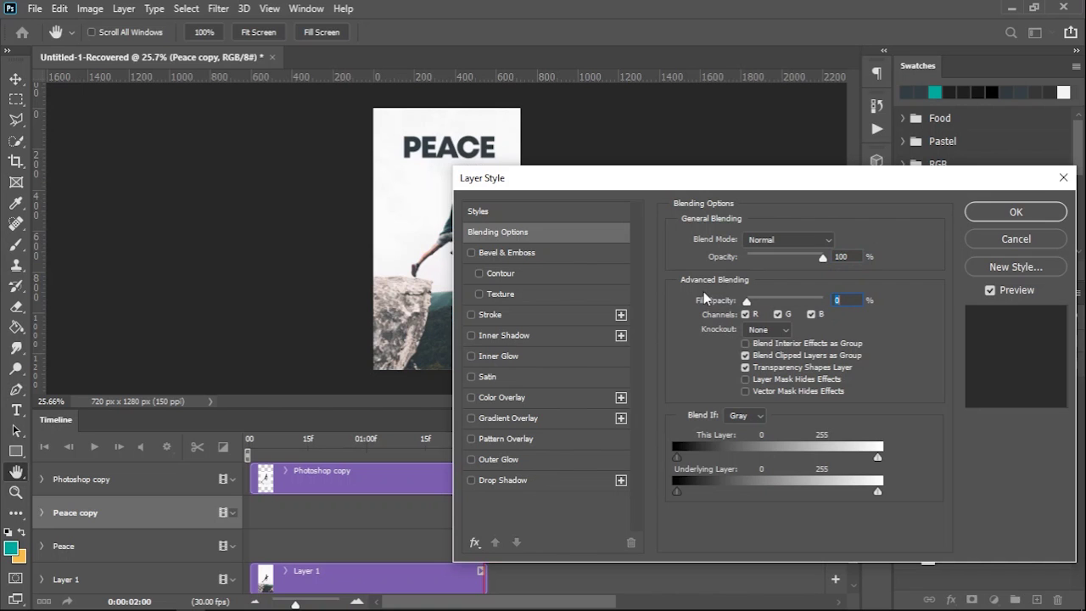
{"action": "left_click", "coordinate": [472, 315]}
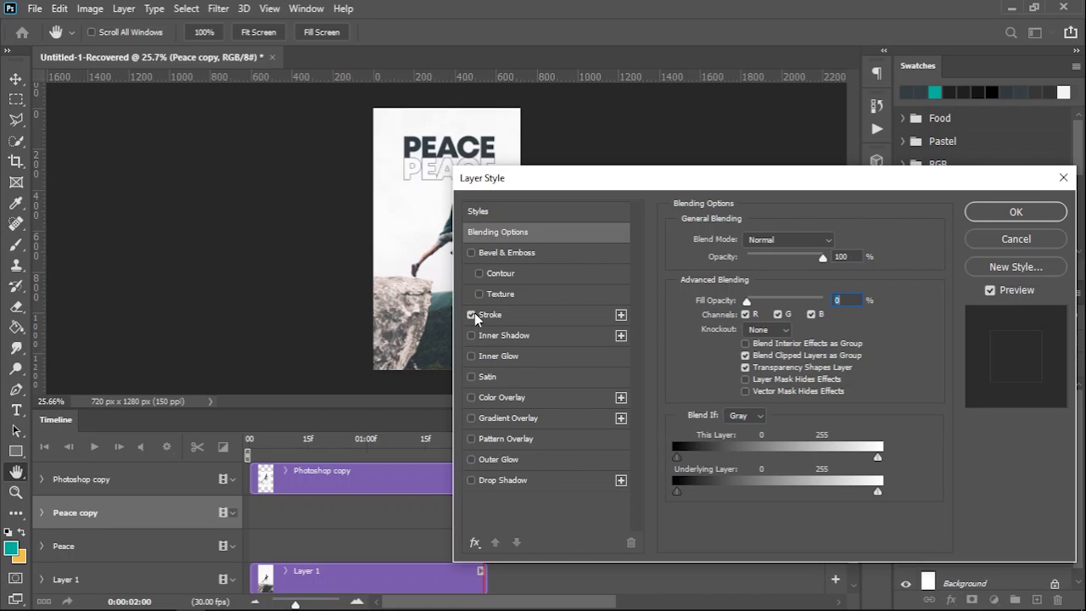
{"action": "left_click", "coordinate": [541, 316]}
{"action": "left_click", "coordinate": [712, 361]}
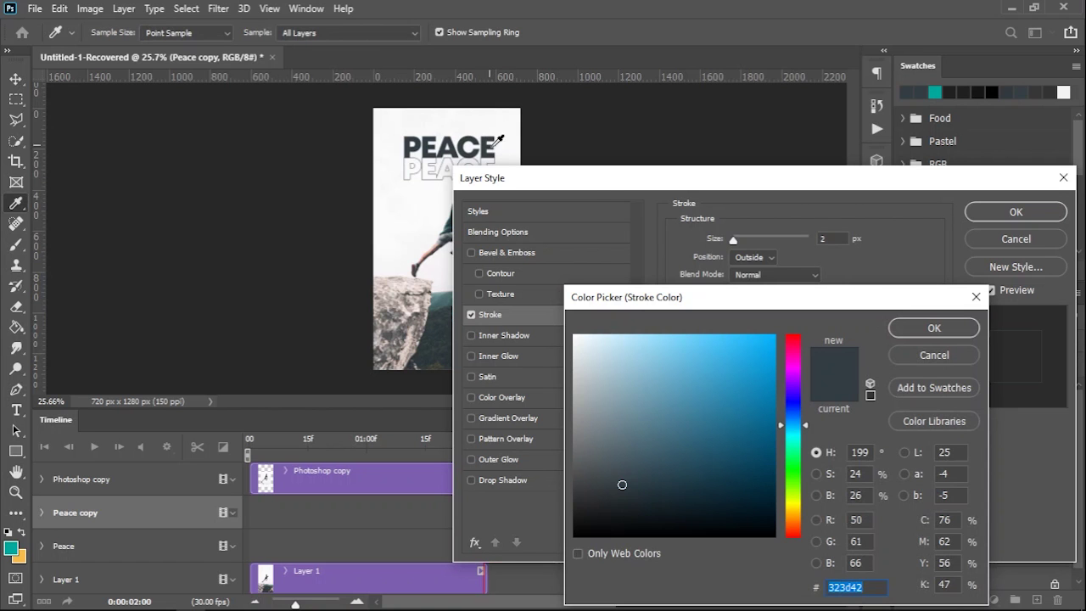
{"action": "left_click", "coordinate": [915, 329]}
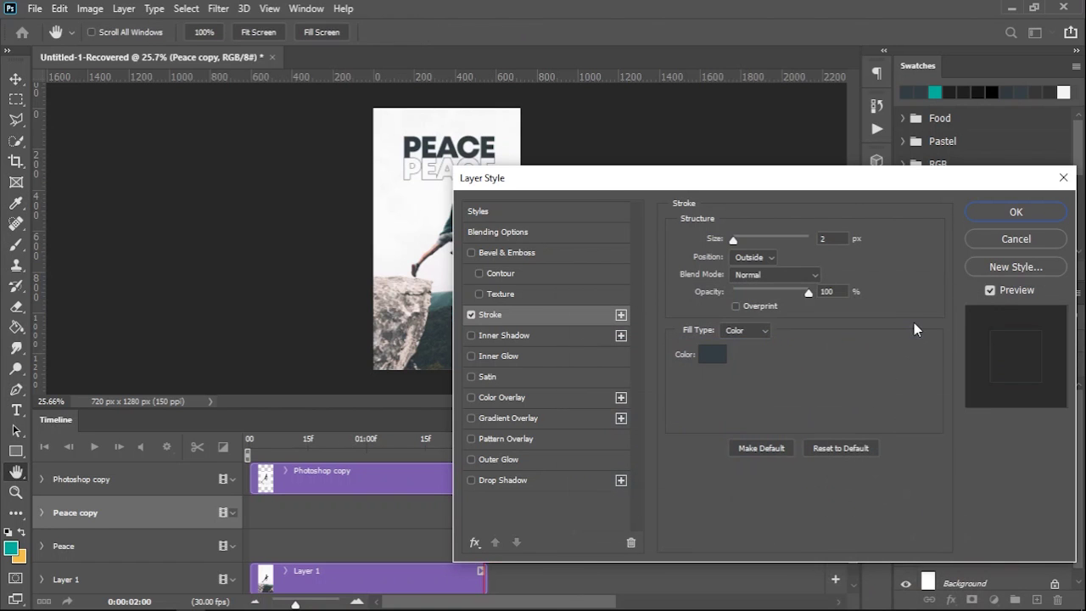
{"action": "left_click", "coordinate": [1016, 214]}
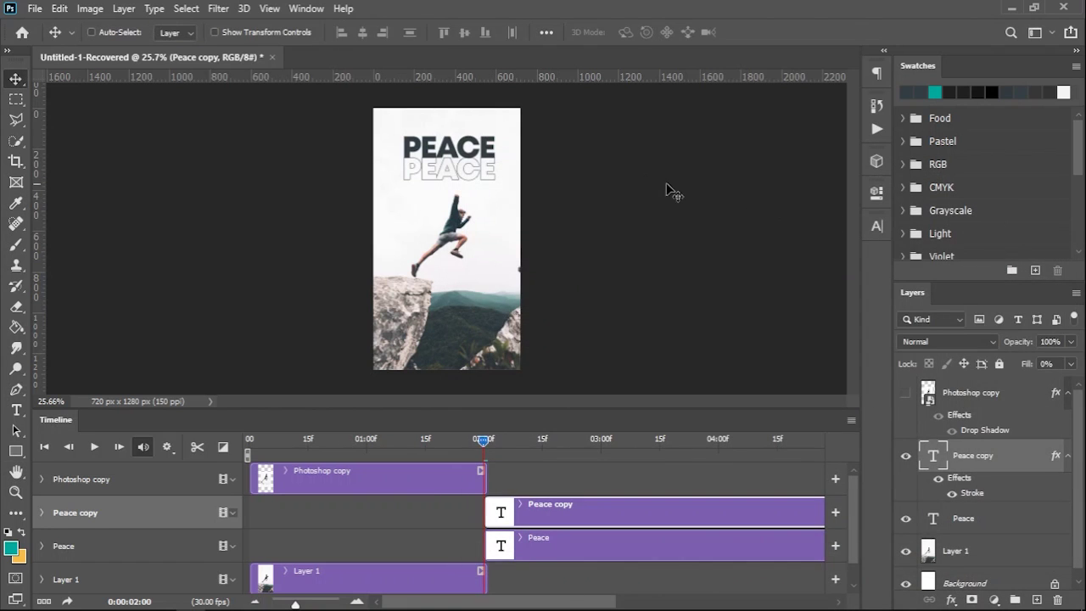
Step: Alt-drag PEACE copies down the canvas, alternating solid and outlined lines to the bottom
{"action": "left_click_drag", "start_coordinate": [463, 178], "coordinate": [466, 204]}
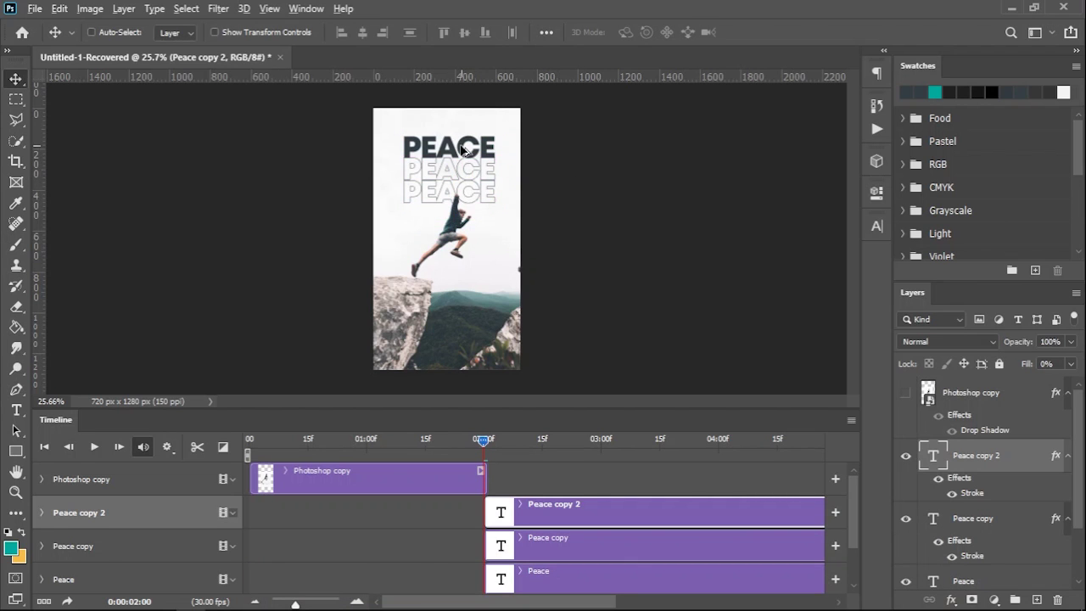
{"action": "left_click_drag", "start_coordinate": [463, 150], "coordinate": [465, 265]}
{"action": "left_click", "coordinate": [468, 216], "text": "ctrl"}
{"action": "left_click_drag", "start_coordinate": [469, 216], "coordinate": [468, 285]}
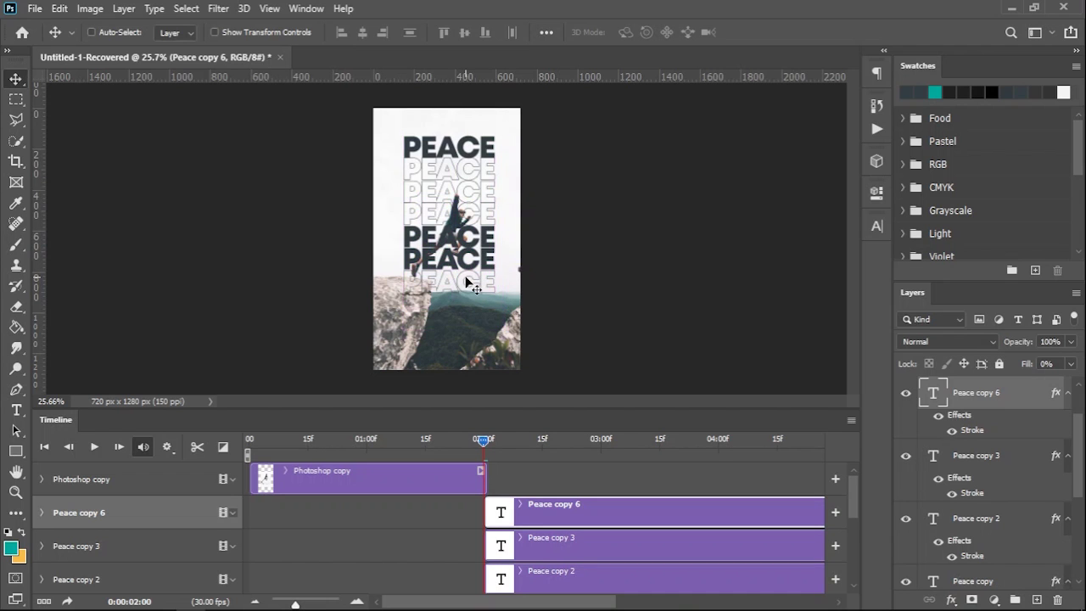
{"action": "mouse_move", "coordinate": [466, 282]}
{"action": "left_mouse_down", "text": "ctrl+alt"}
{"action": "mouse_move", "coordinate": [465, 266]}
{"action": "mouse_move", "coordinate": [467, 350]}
{"action": "mouse_move", "coordinate": [464, 214]}
{"action": "mouse_move", "coordinate": [484, 261]}
{"action": "left_mouse_up", "text": "ctrl+alt"}
Step: Select all the Peace text layers, from the original through Peace copy 9
{"action": "scroll", "coordinate": [473, 321], "scroll_direction": "up", "scroll_amount": 3}
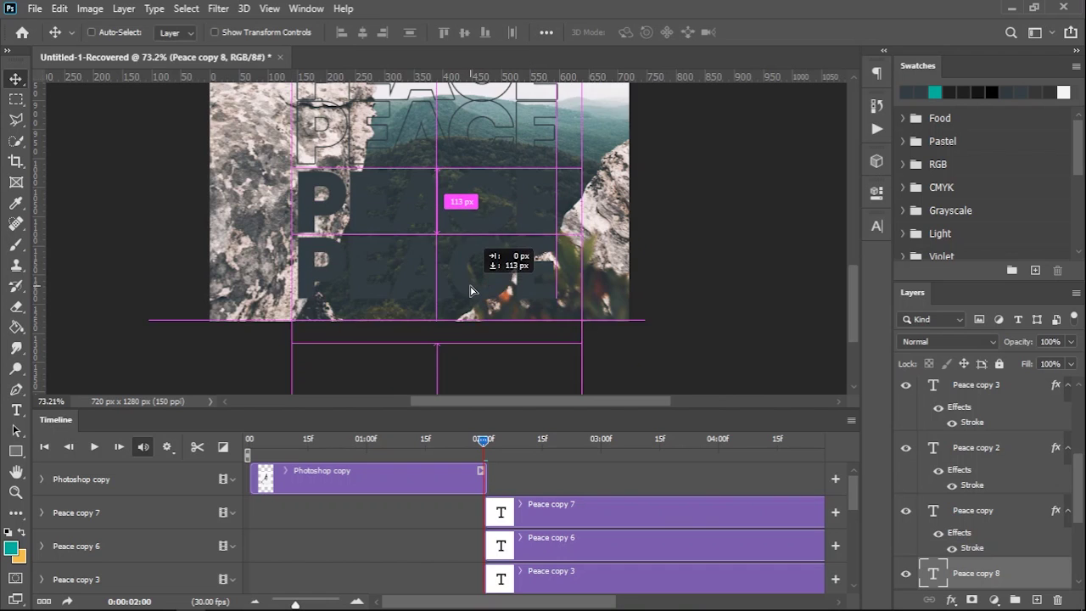
{"action": "scroll", "coordinate": [486, 267], "scroll_direction": "down", "scroll_amount": 3}
{"action": "scroll", "coordinate": [486, 266], "scroll_direction": "down", "scroll_amount": 3}
{"action": "scroll", "coordinate": [985, 509], "scroll_direction": "down", "scroll_amount": 2}
{"action": "scroll", "coordinate": [1000, 502], "scroll_direction": "down", "scroll_amount": 2}
{"action": "left_click", "coordinate": [1007, 515]}
{"action": "scroll", "coordinate": [1010, 493], "scroll_direction": "up", "scroll_amount": 5}
{"action": "scroll", "coordinate": [1019, 467], "scroll_direction": "up", "scroll_amount": 1}
{"action": "left_click", "coordinate": [1019, 461], "text": "shift"}
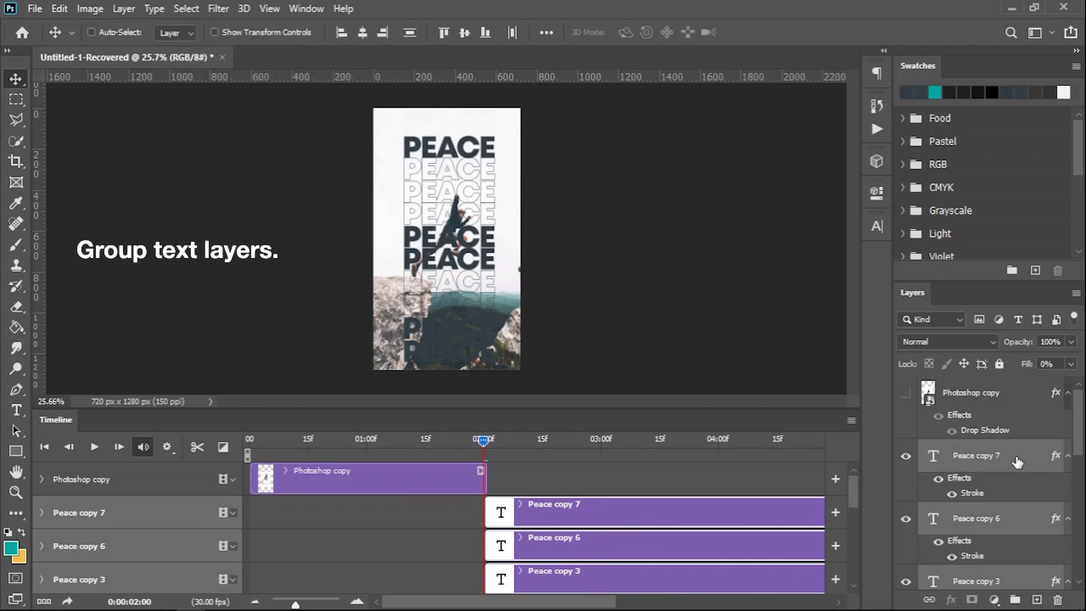
Step: Group the PEACE layers as Group 1 and raise it so two lines show at the top
{"action": "key", "text": "ctrl+g"}
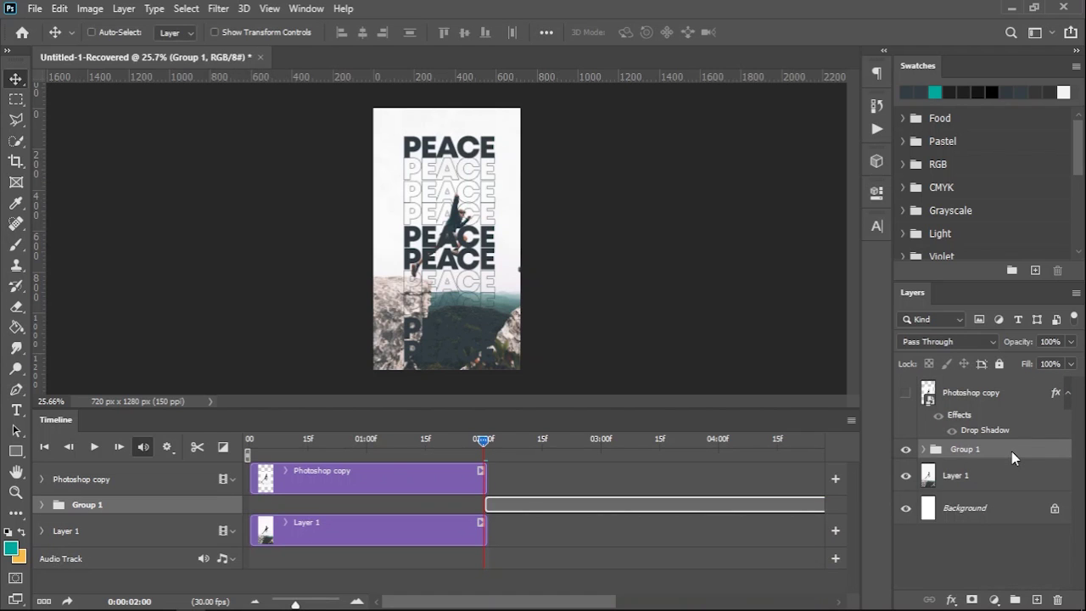
{"action": "key", "text": "ctrl+t"}
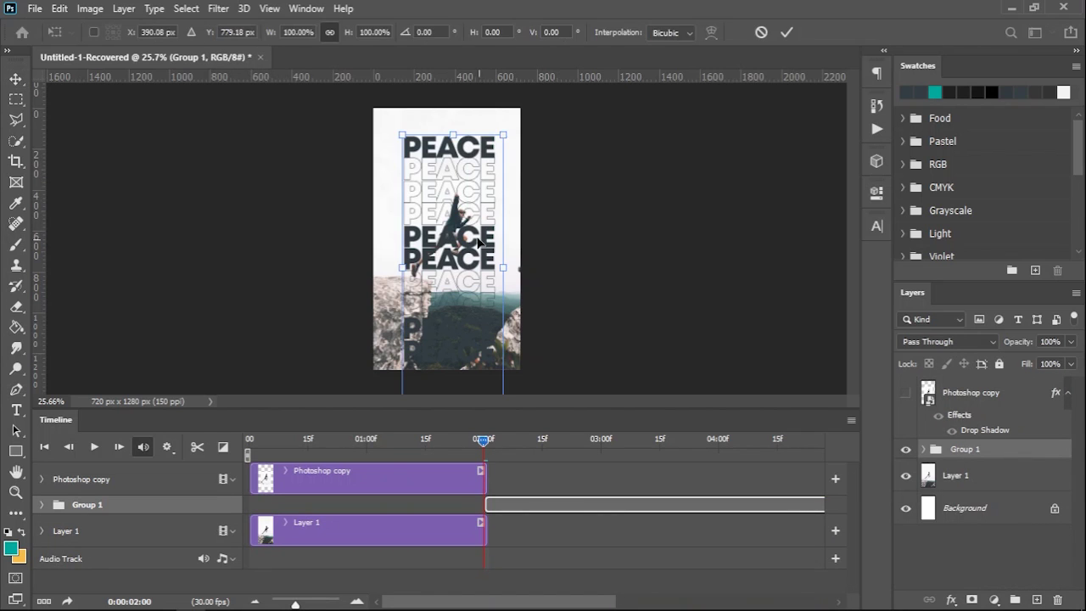
{"action": "left_click_drag", "start_coordinate": [444, 274], "coordinate": [444, 123]}
{"action": "left_click_drag", "start_coordinate": [458, 202], "coordinate": [460, 136]}
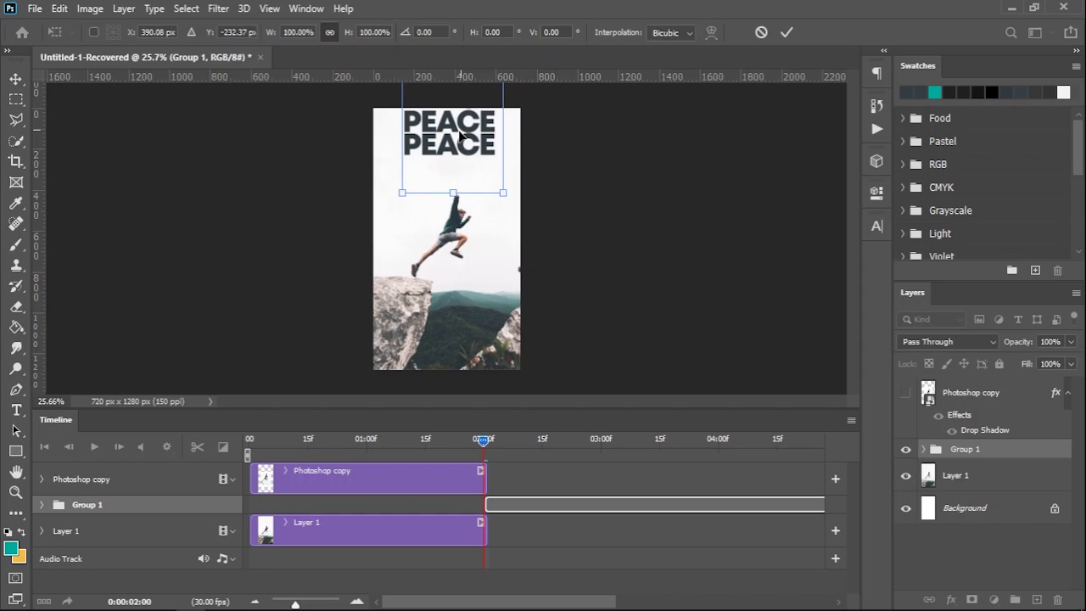
{"action": "left_click", "coordinate": [789, 33]}
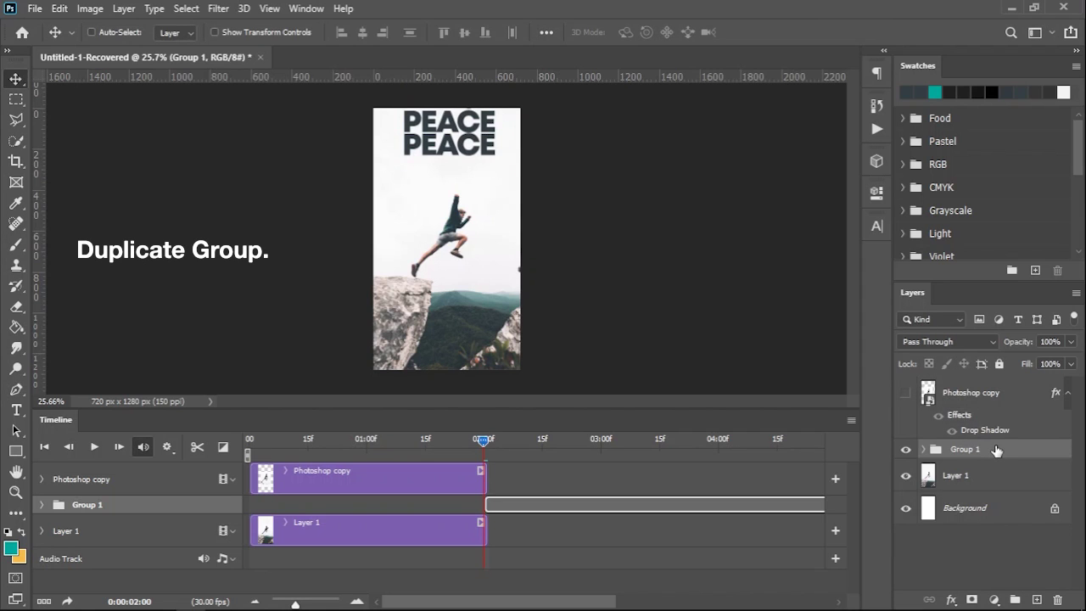
Step: Duplicate the PEACE group and move the copy straight down to continue the stack
{"action": "key", "text": "ctrl+j"}
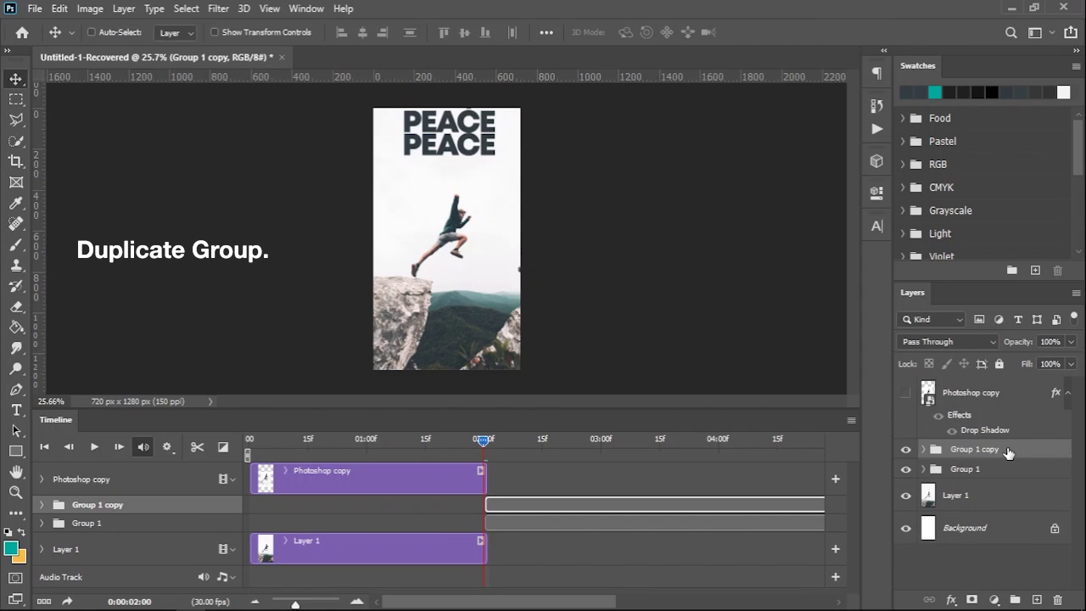
{"action": "key", "text": "ctrl+t"}
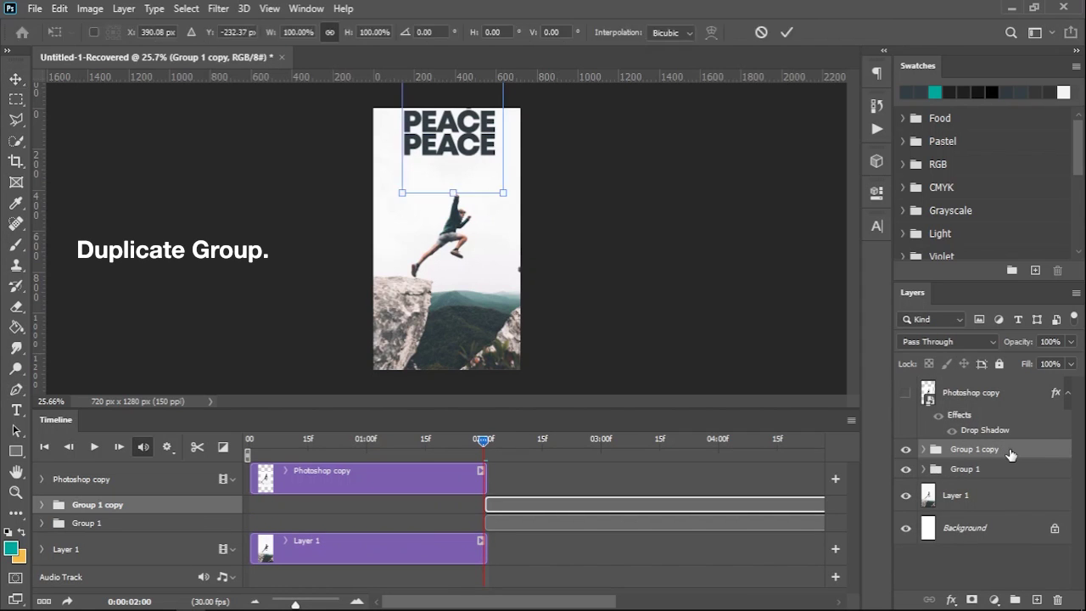
{"action": "left_click_drag", "start_coordinate": [459, 132], "coordinate": [459, 340]}
{"action": "left_click_drag", "start_coordinate": [463, 169], "coordinate": [463, 196]}
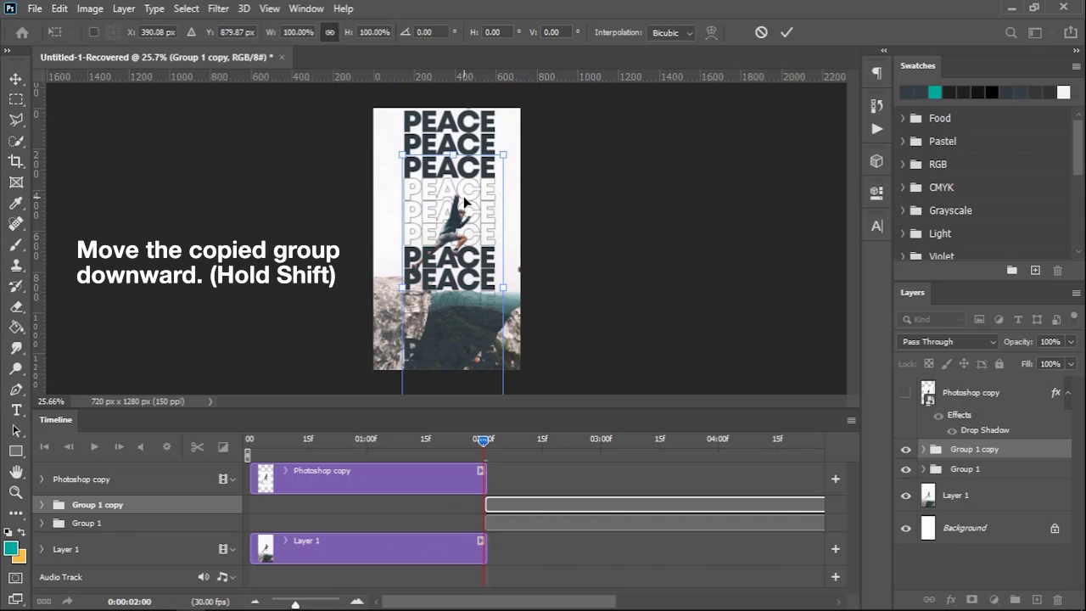
{"action": "left_click", "coordinate": [788, 32]}
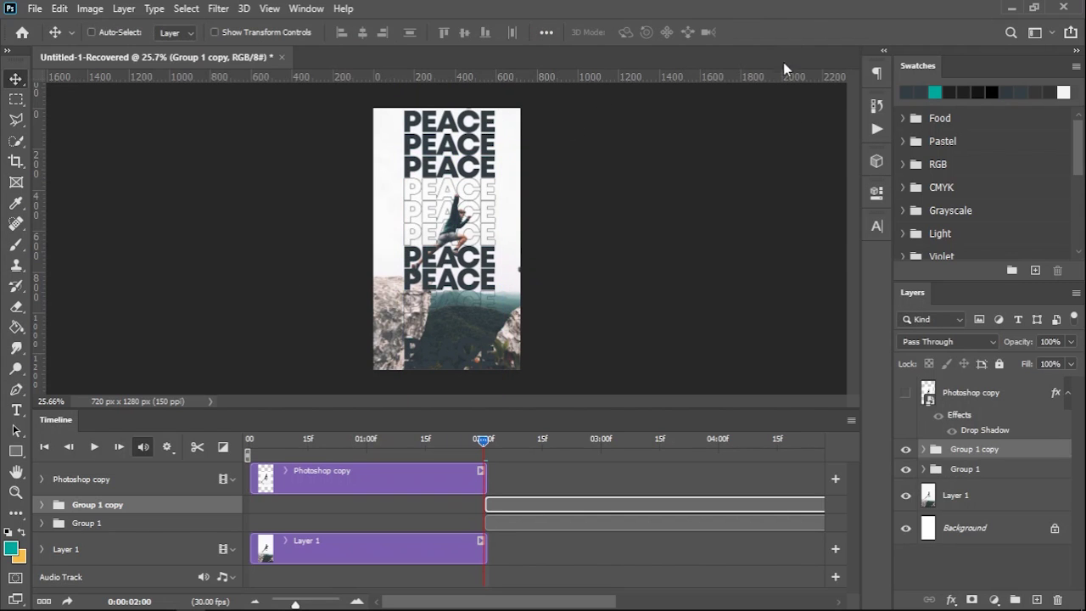
Step: Merge both groups into one Group 1 copy layer and move its clip to 0:00
{"action": "left_click", "coordinate": [987, 470], "text": "shift"}
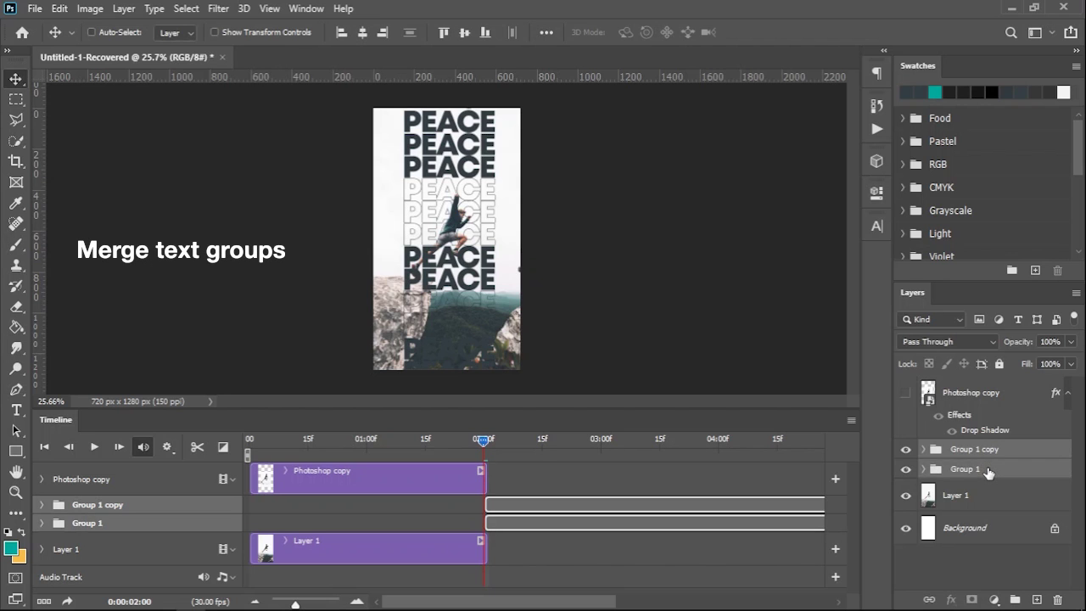
{"action": "right_click", "coordinate": [987, 471]}
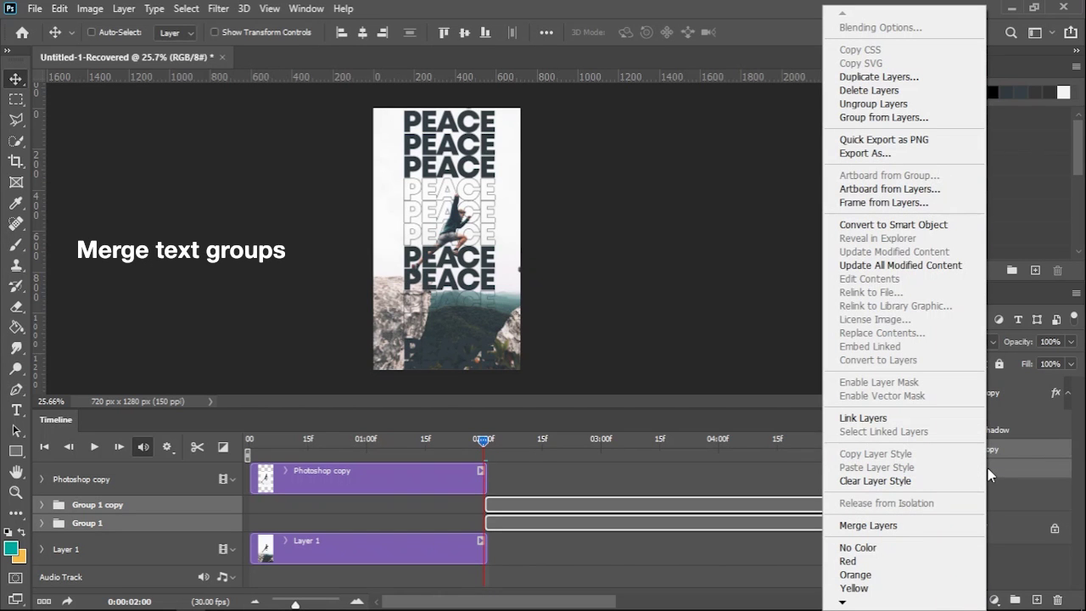
{"action": "left_click", "coordinate": [902, 525]}
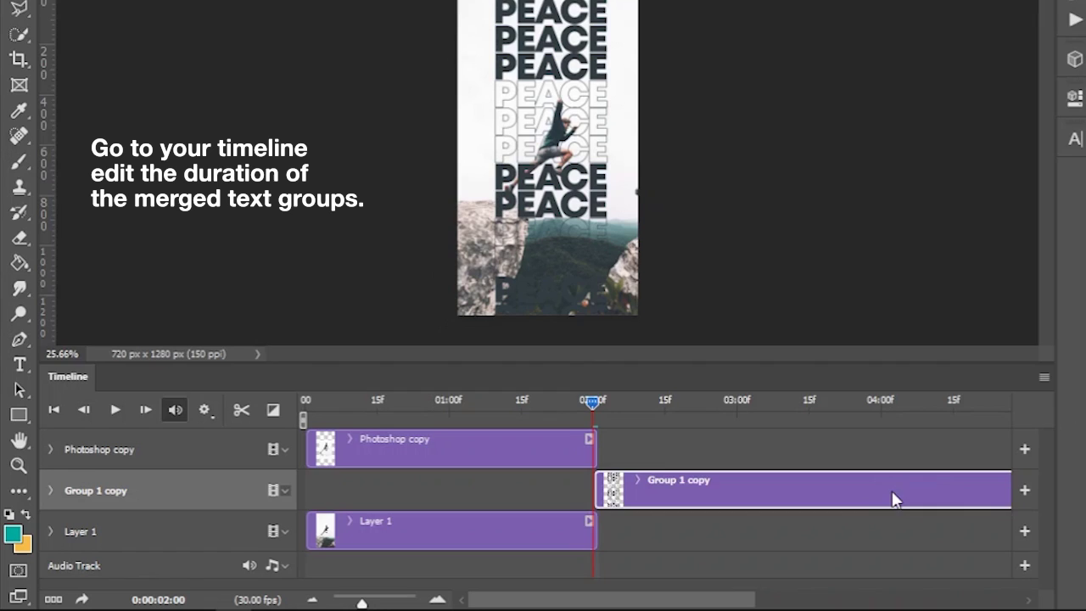
{"action": "mouse_move", "coordinate": [892, 491]}
{"action": "left_mouse_down"}
{"action": "mouse_move", "coordinate": [604, 477]}
{"action": "mouse_move", "coordinate": [614, 478]}
{"action": "left_mouse_up"}
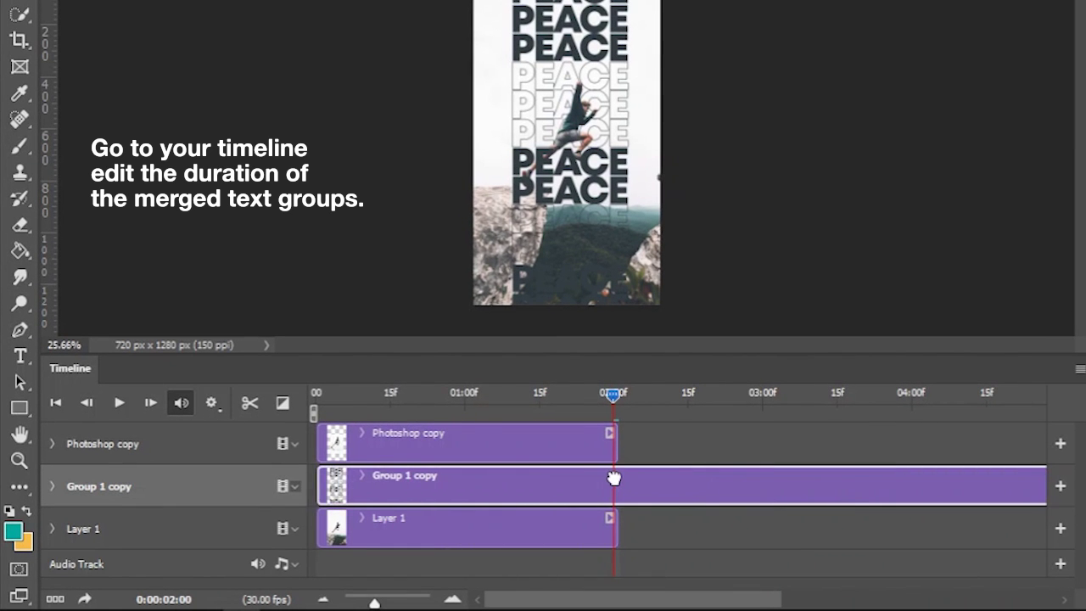
Step: Trim the Group 1 copy clip to end at 02:00 and return the playhead to 0:00
{"action": "scroll", "coordinate": [732, 487], "scroll_direction": "down", "scroll_amount": 1}
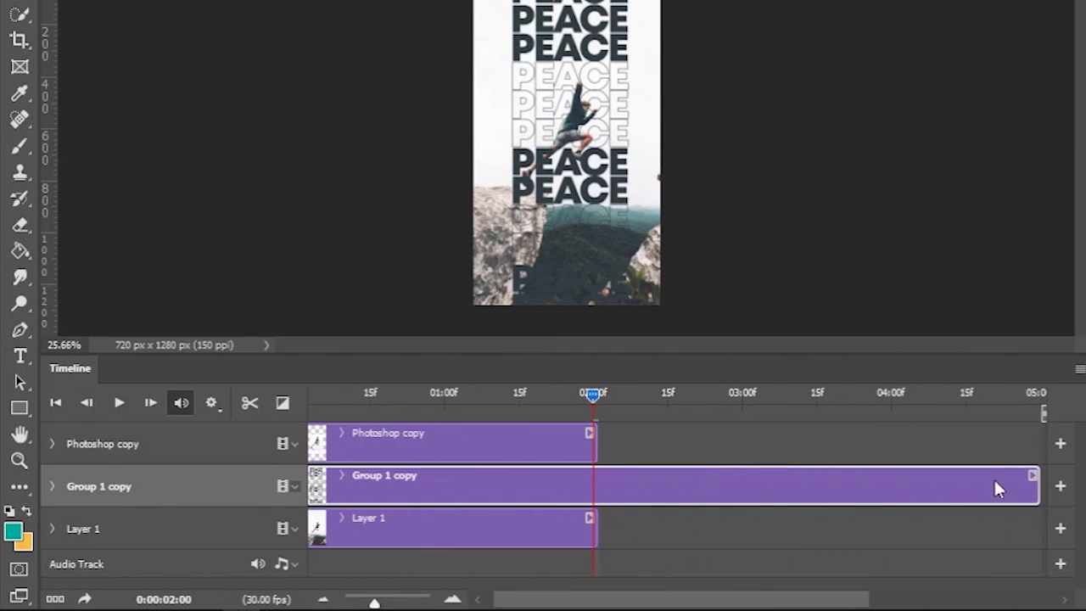
{"action": "left_click_drag", "start_coordinate": [1035, 477], "coordinate": [612, 474]}
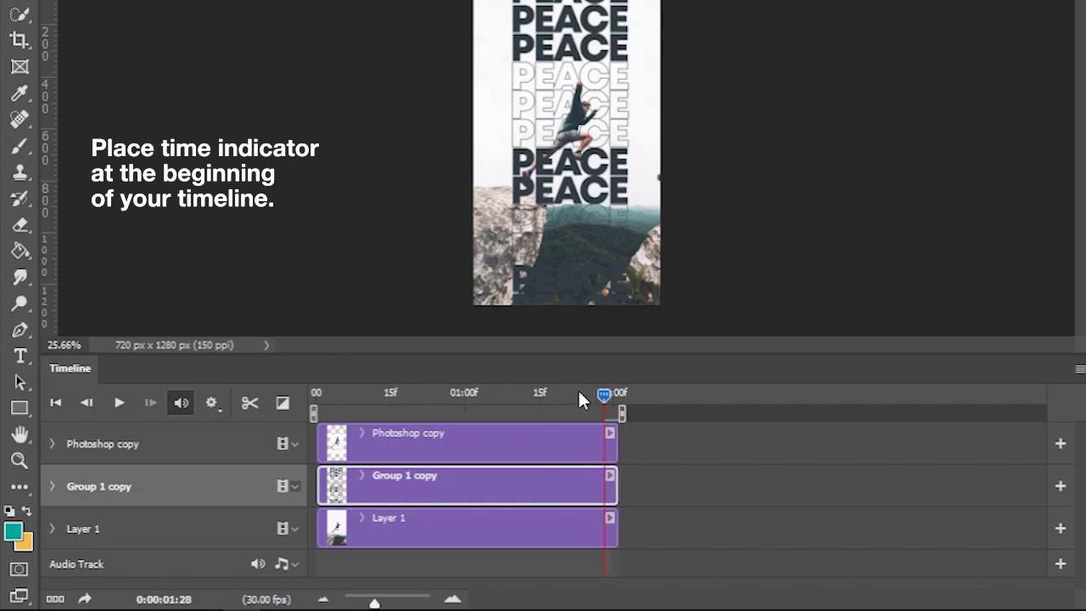
{"action": "left_click_drag", "start_coordinate": [382, 392], "coordinate": [320, 393]}
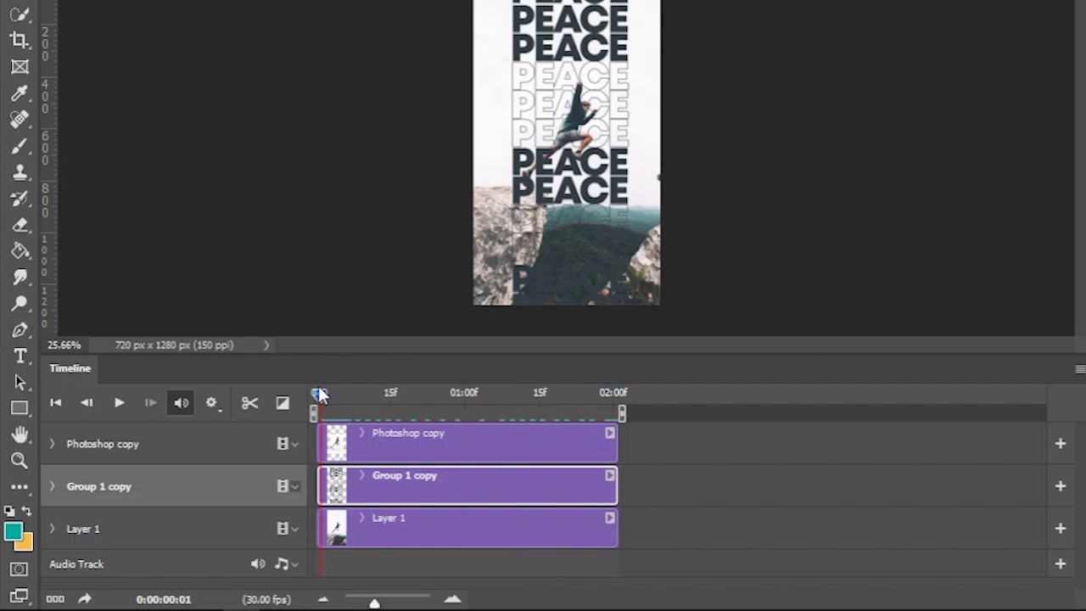
Step: Keyframe Group 1 copy's Position at 0:00 and 2:00 sliding the PEACE stack down, then preview
{"action": "left_click", "coordinate": [51, 487]}
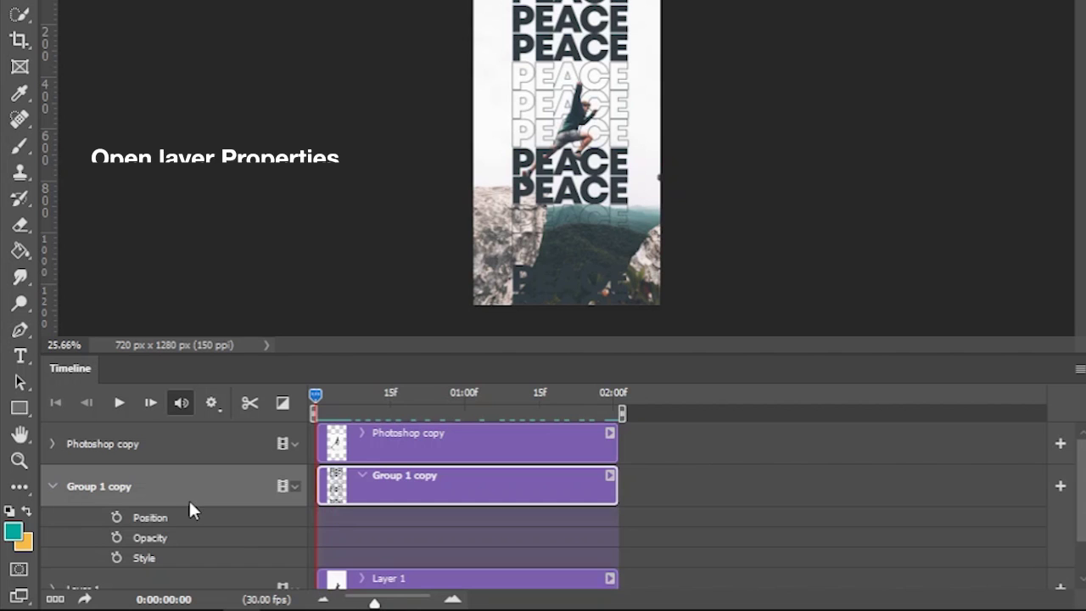
{"action": "left_click", "coordinate": [118, 515]}
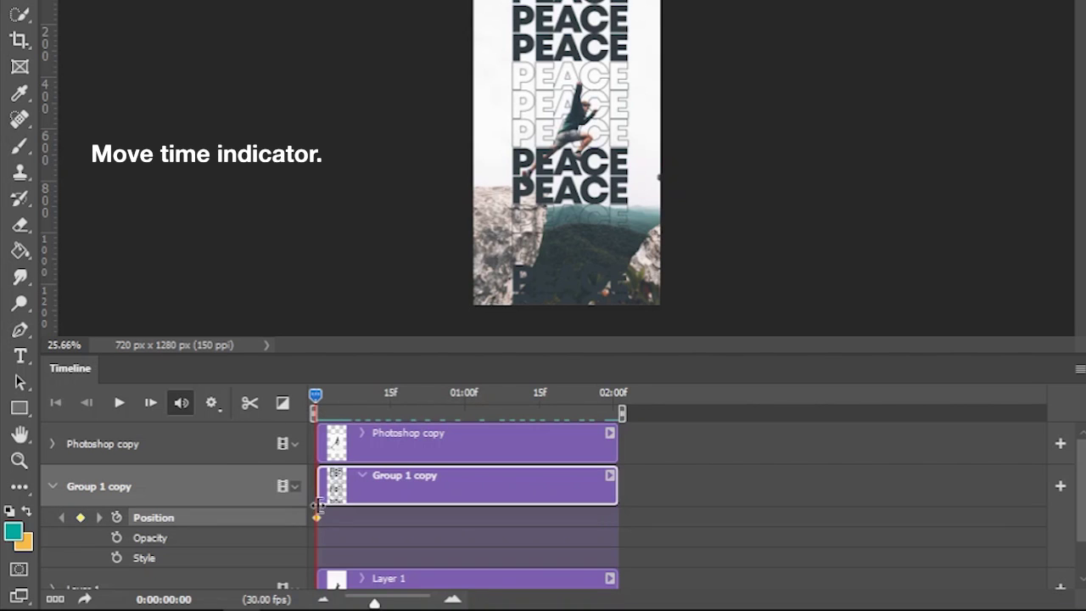
{"action": "left_click_drag", "start_coordinate": [316, 395], "coordinate": [615, 392]}
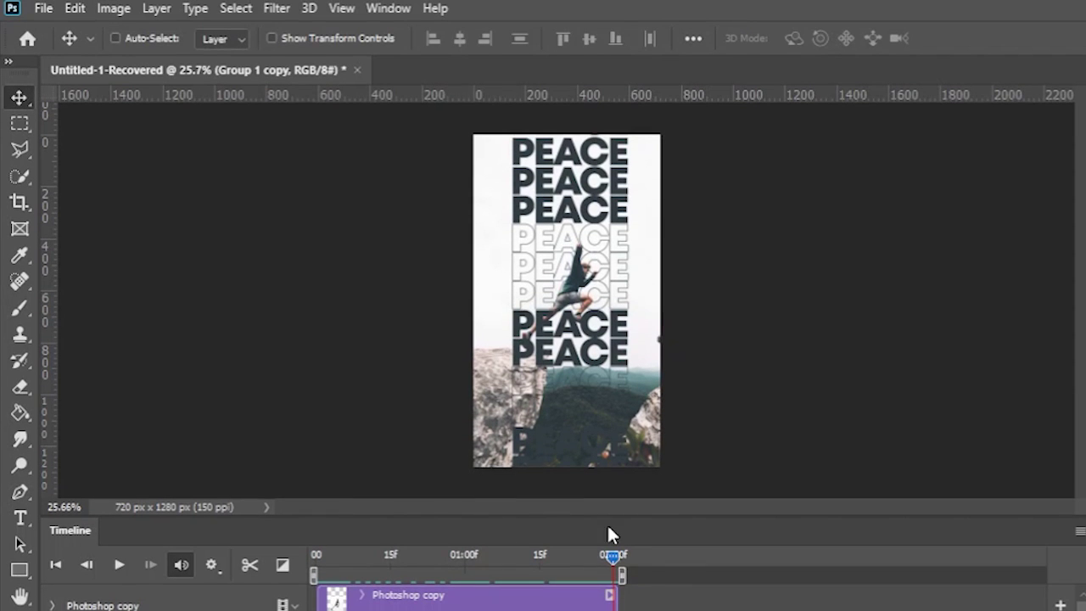
{"action": "left_click_drag", "start_coordinate": [588, 188], "coordinate": [589, 179]}
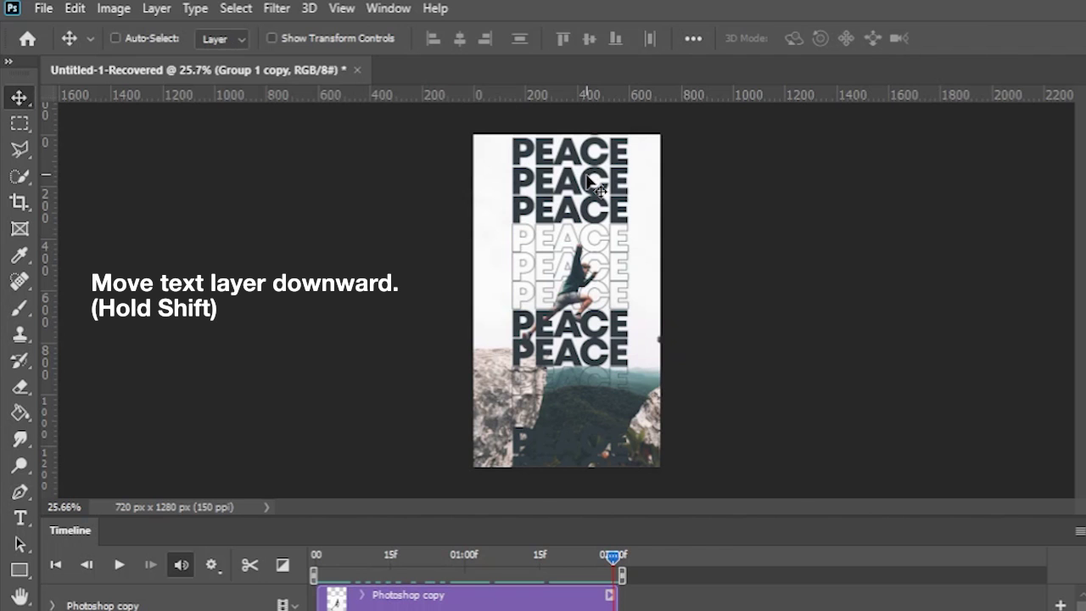
{"action": "left_click_drag", "start_coordinate": [592, 181], "coordinate": [588, 244]}
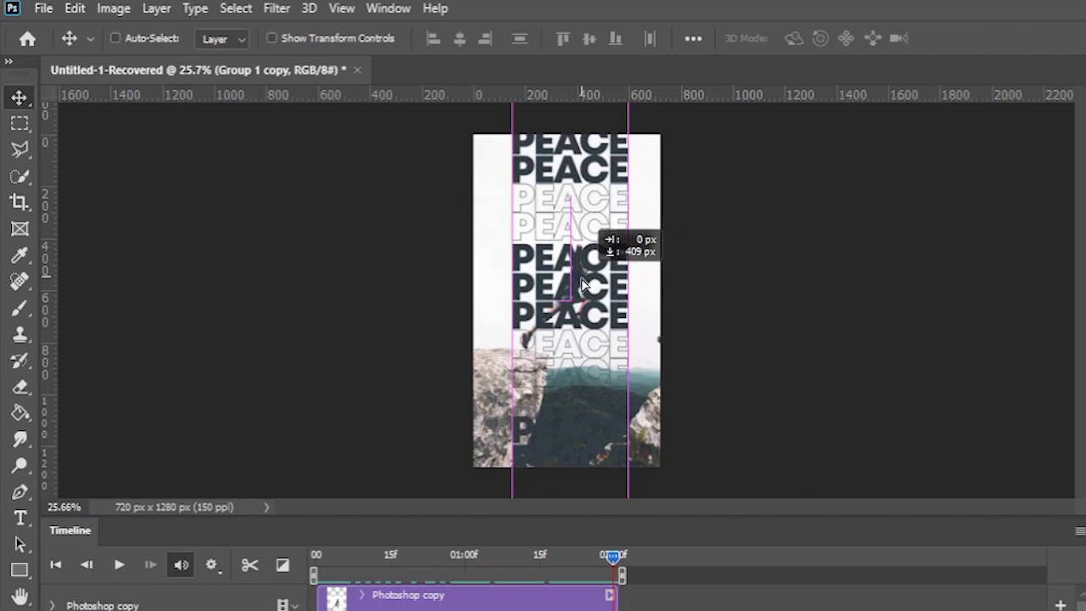
{"action": "left_click_drag", "start_coordinate": [588, 243], "coordinate": [584, 408]}
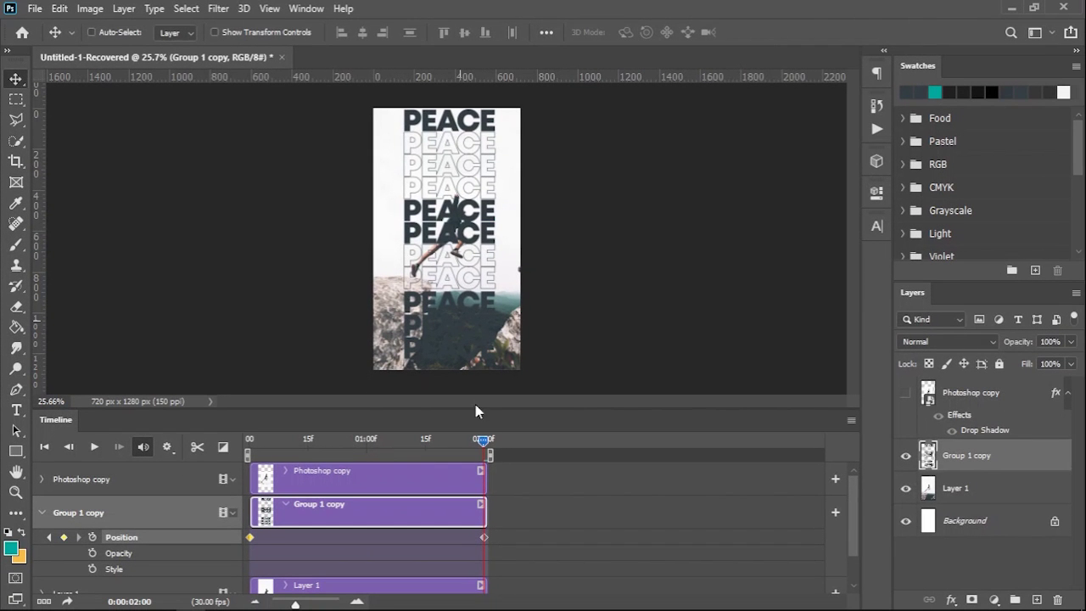
{"action": "left_click_drag", "start_coordinate": [484, 441], "coordinate": [249, 441]}
{"action": "key", "text": "space"}
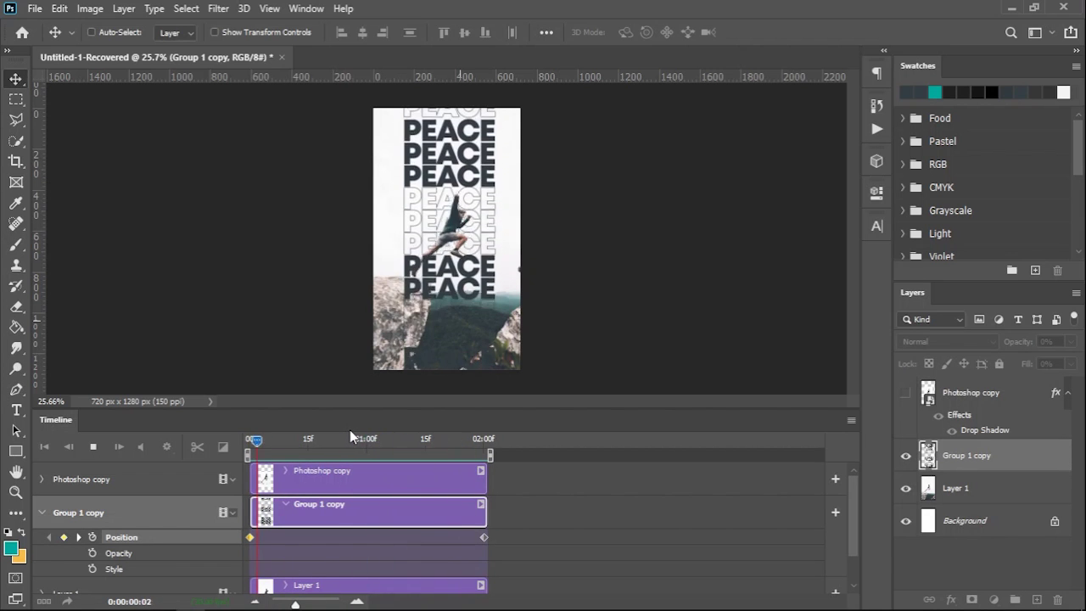
Step: Stop playback, unhide the framed Photoshop copy photo, and replay the animation
{"action": "key", "text": "space"}
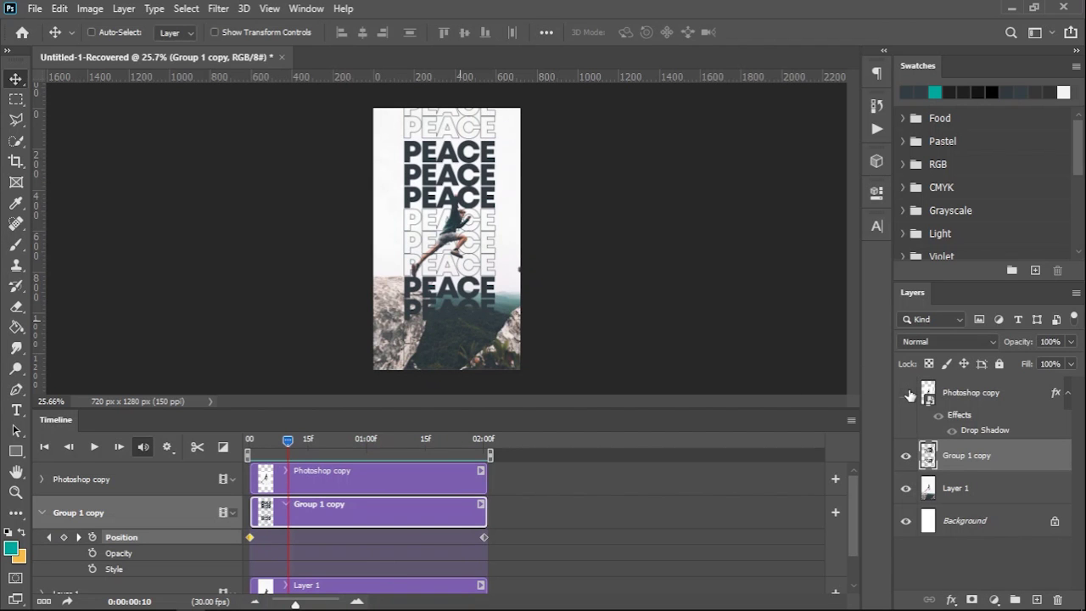
{"action": "left_click", "coordinate": [907, 394]}
{"action": "key", "text": "space"}
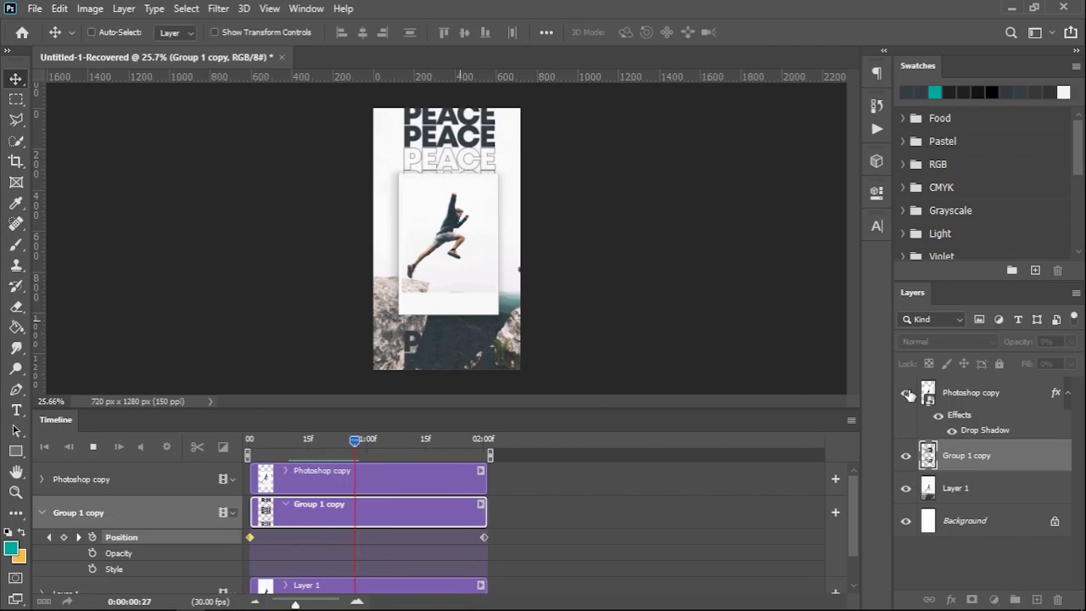